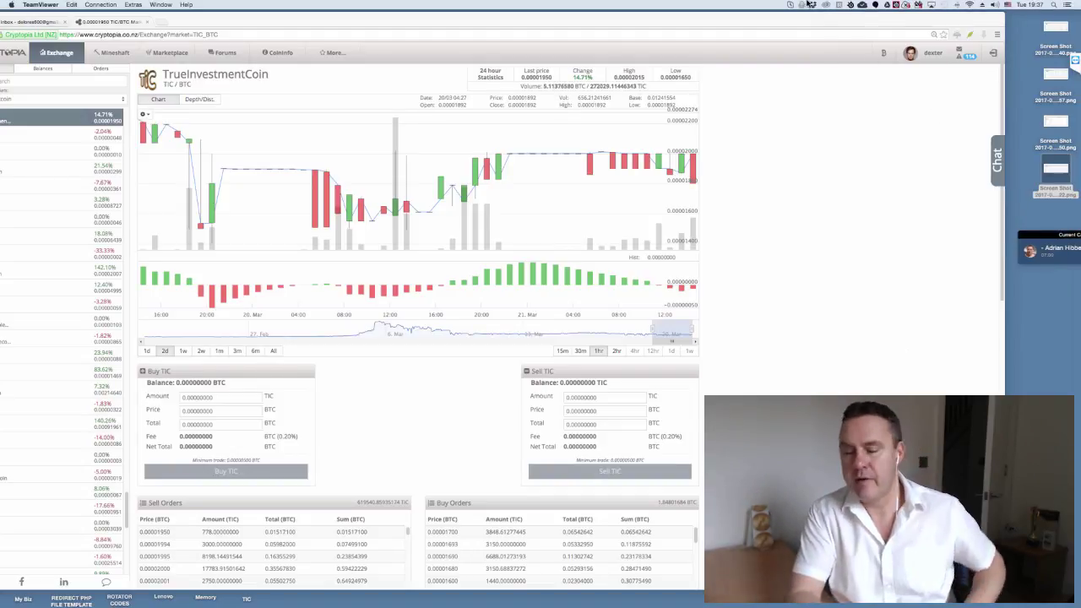
- Leave the TeamViewer full-screen session for the local Epic browser showing Cryptopia's CoinInfo page
{"action": "mouse_move", "coordinate": [806, 4]}
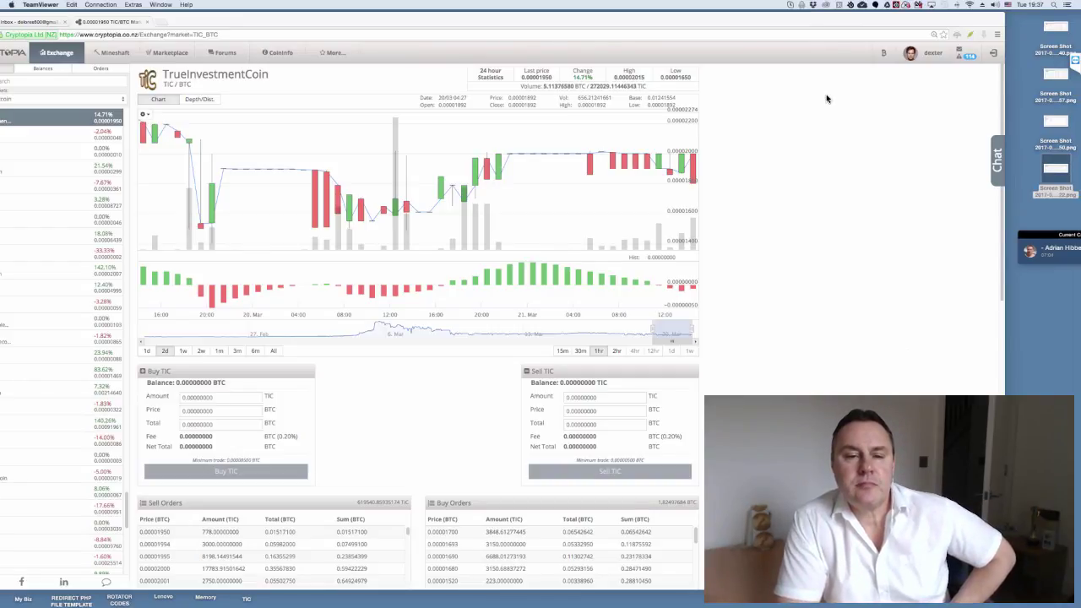
{"action": "key", "text": "ctrl+Left"}
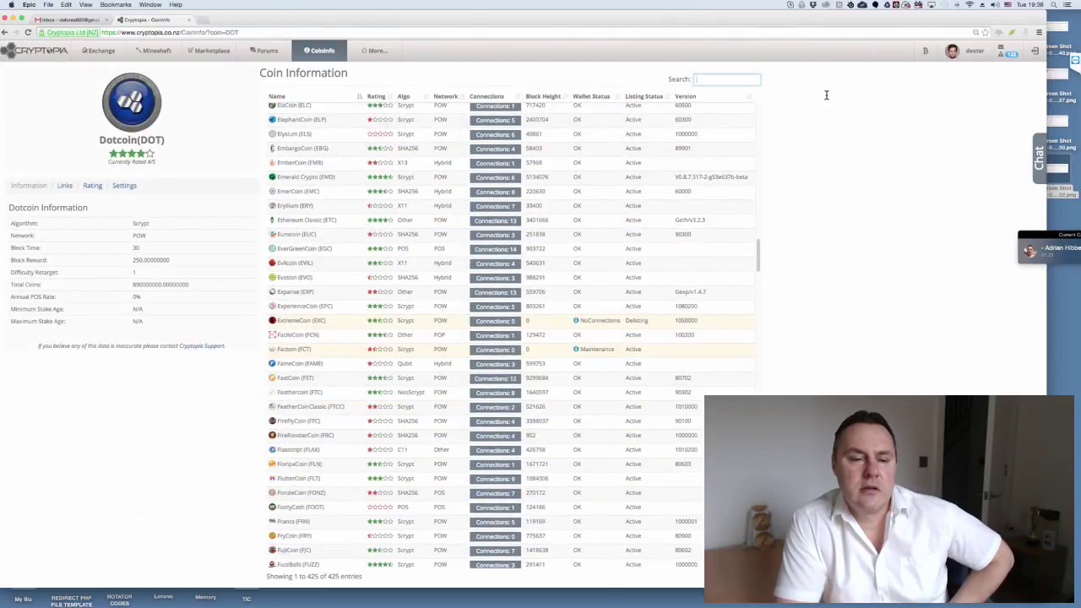
- Filter the coin list by 'tic' and open TrueInvestmentCoin (TIC) details
{"action": "type", "text": "tic"}
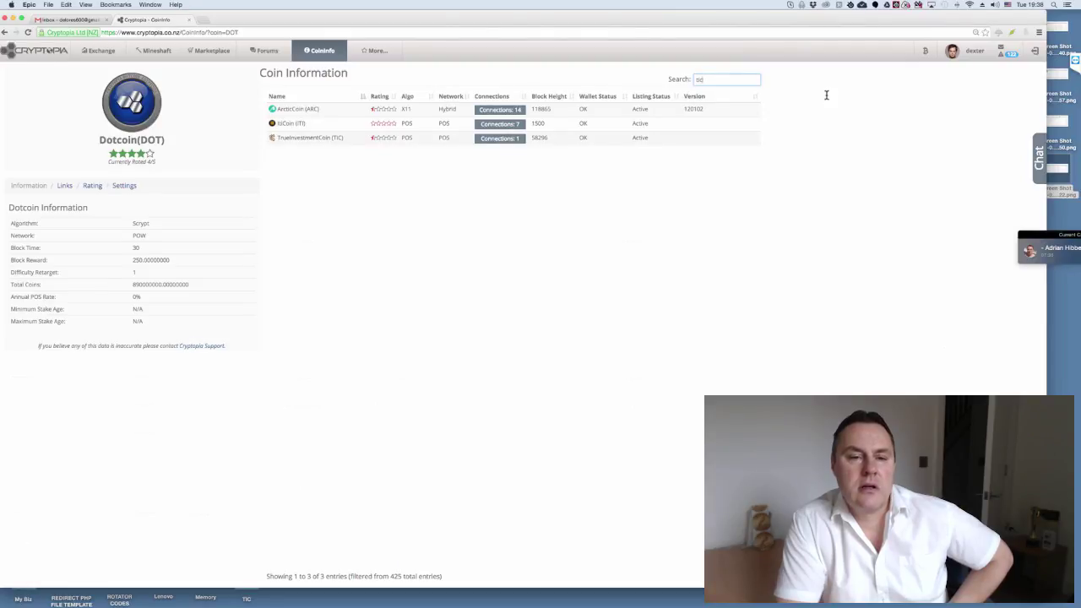
{"action": "key", "text": "Return"}
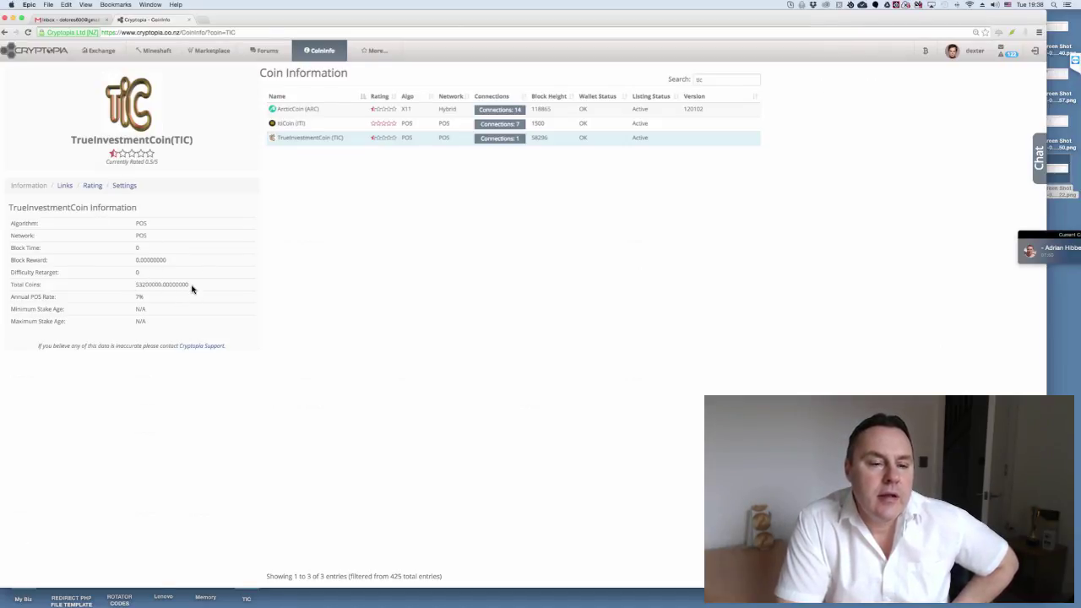
- Check TrueInvestmentCoin's Total Coins value of 53200000, then bring Chrome to the front
{"action": "double_click", "coordinate": [153, 285]}
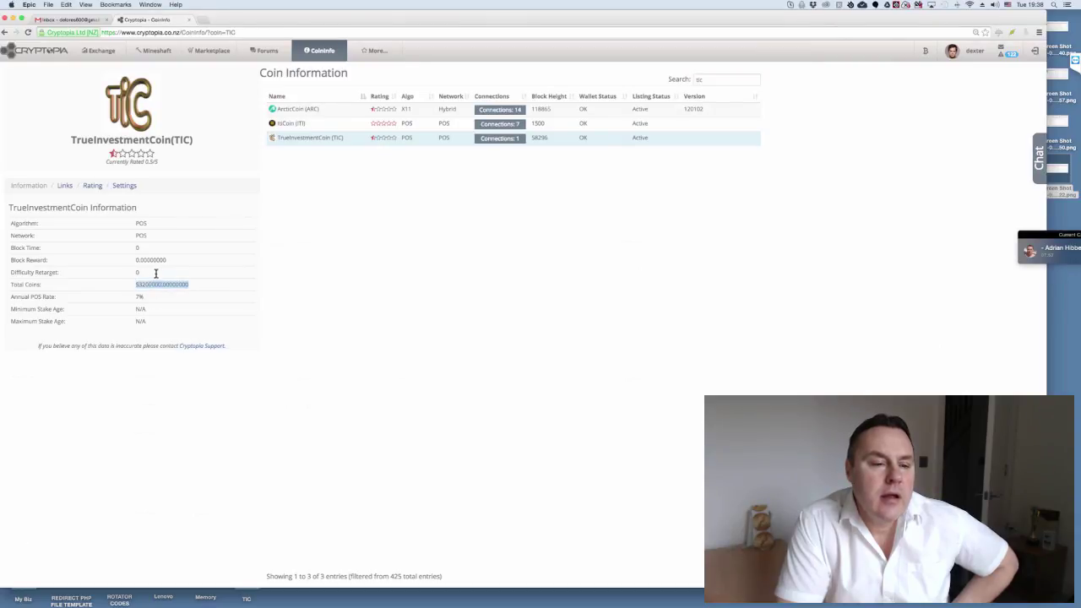
{"action": "left_click", "coordinate": [166, 278]}
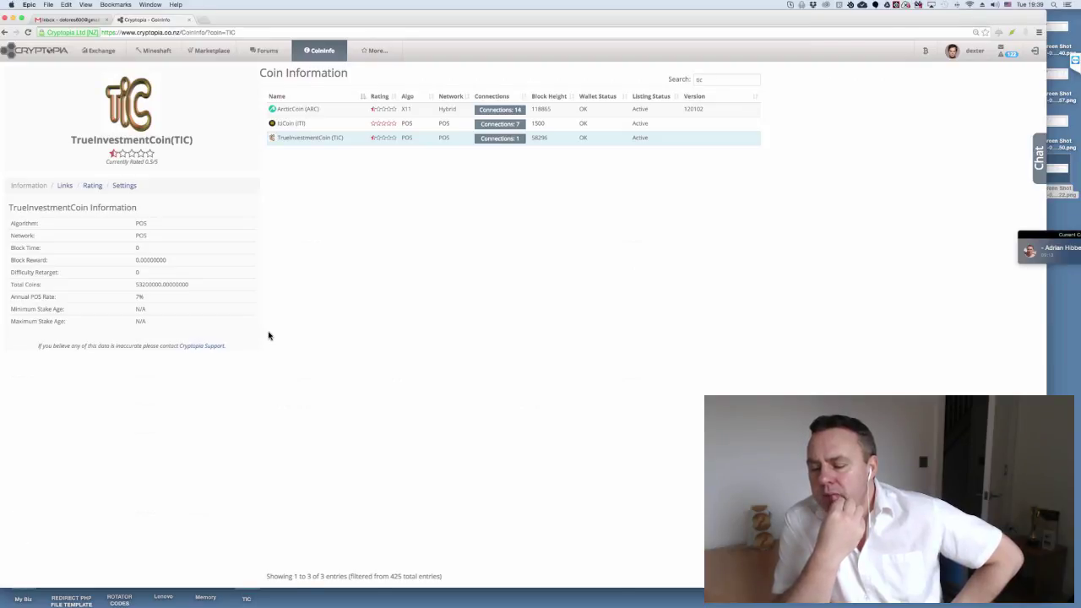
{"action": "left_click", "coordinate": [339, 598]}
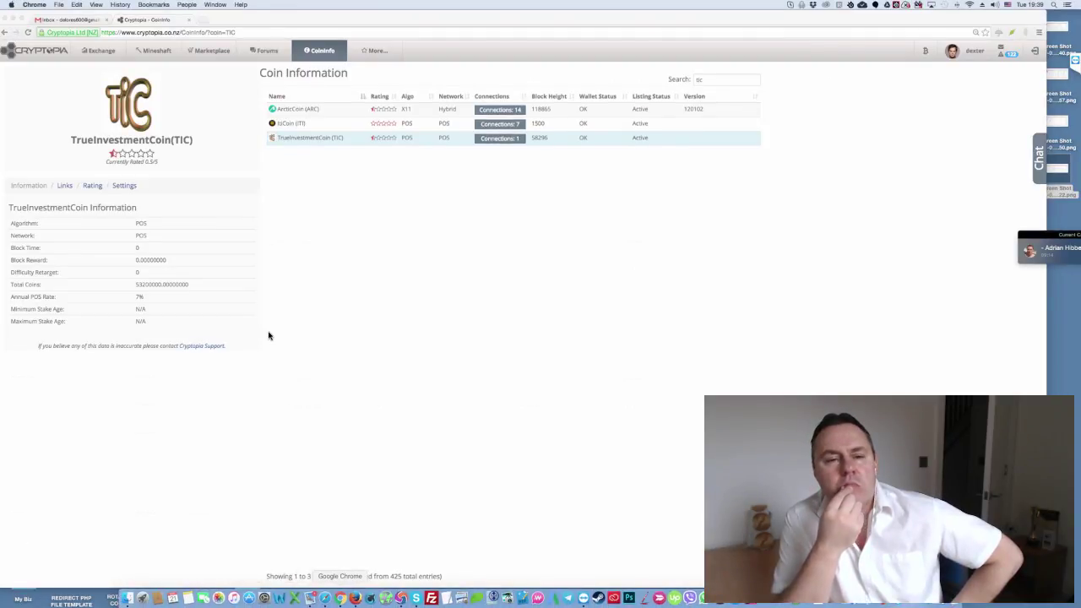
- Switch to Bittrex's Wallets page and scroll through balances estimated at 0.12253314 BTC
{"action": "key", "text": "super+2"}
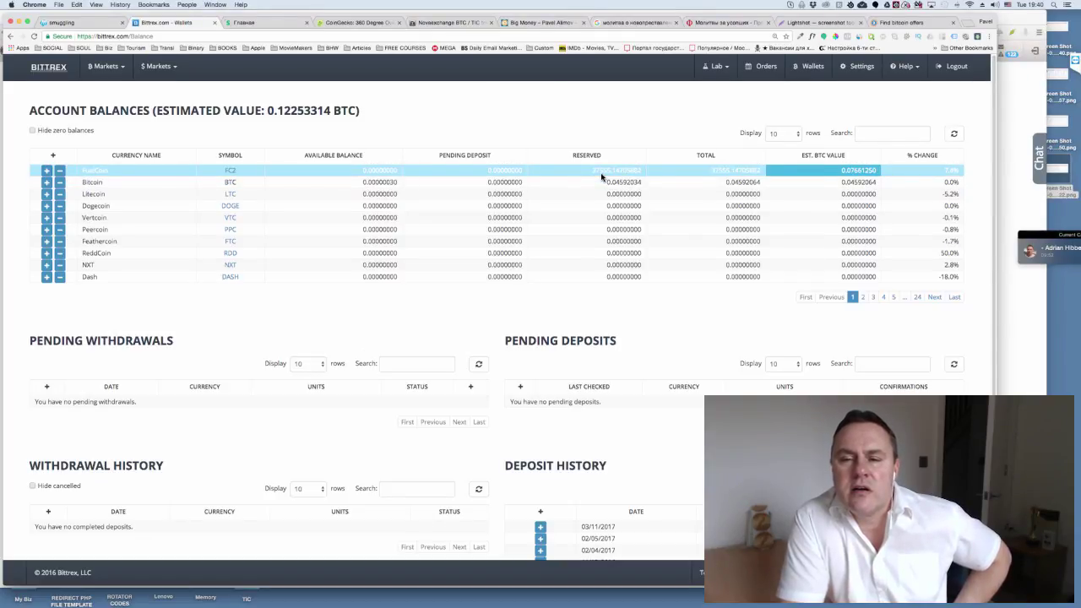
{"action": "scroll", "coordinate": [564, 211], "scroll_direction": "down", "scroll_amount": 2}
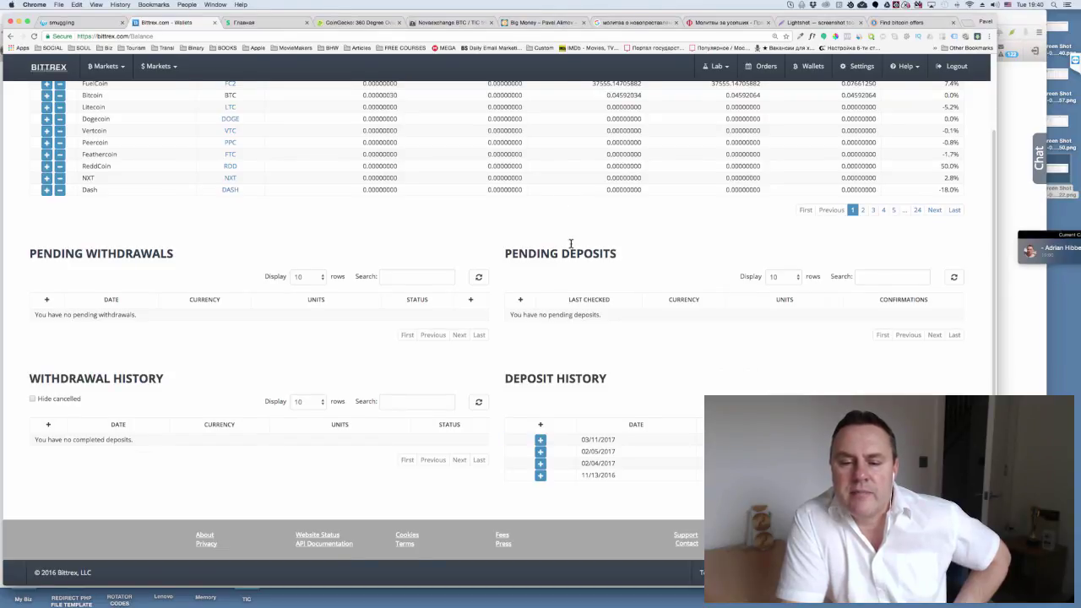
{"action": "scroll", "coordinate": [569, 245], "scroll_direction": "up", "scroll_amount": 2}
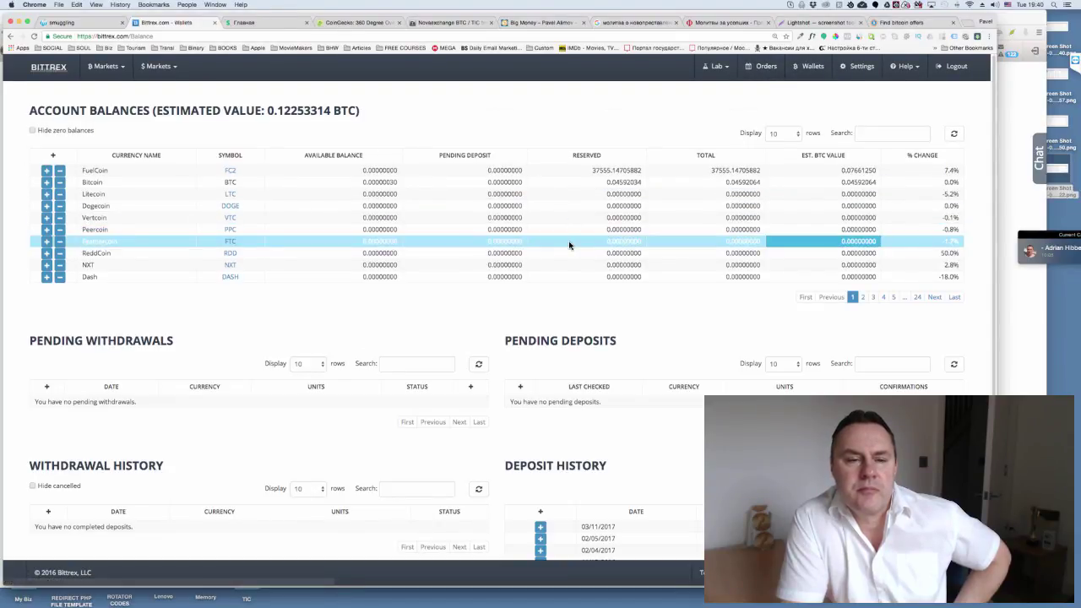
{"action": "left_click", "coordinate": [230, 173]}
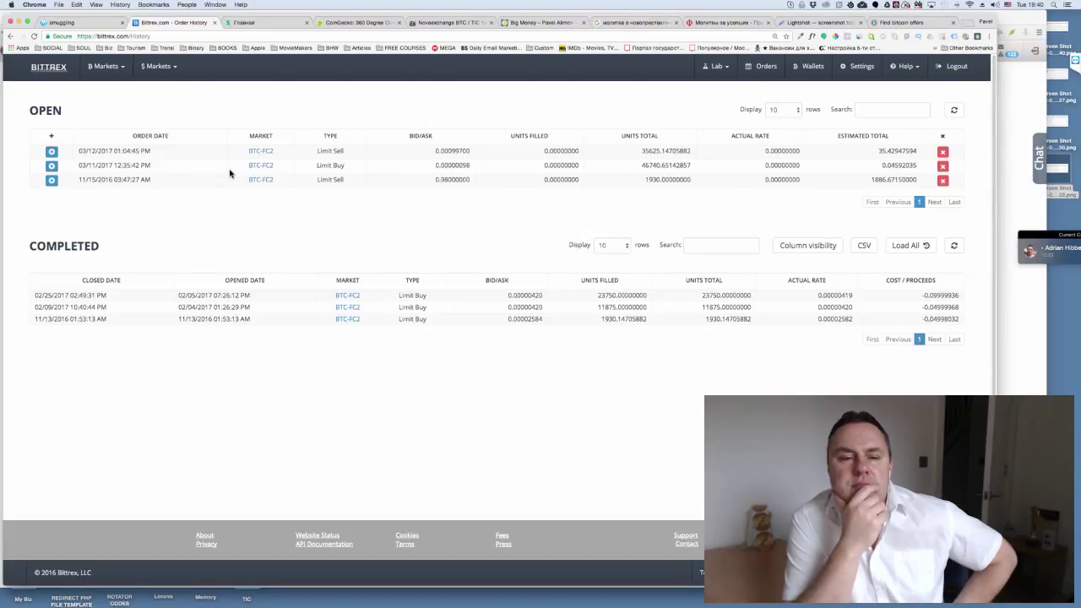
{"action": "left_click", "coordinate": [228, 172]}
{"action": "left_click", "coordinate": [229, 172]}
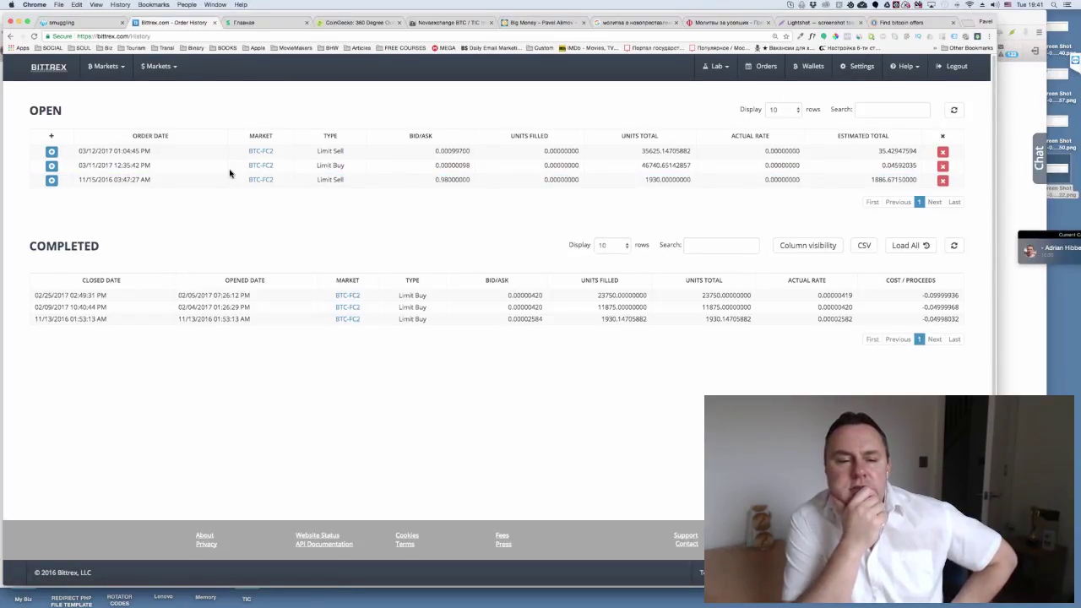
{"action": "left_click", "coordinate": [229, 173]}
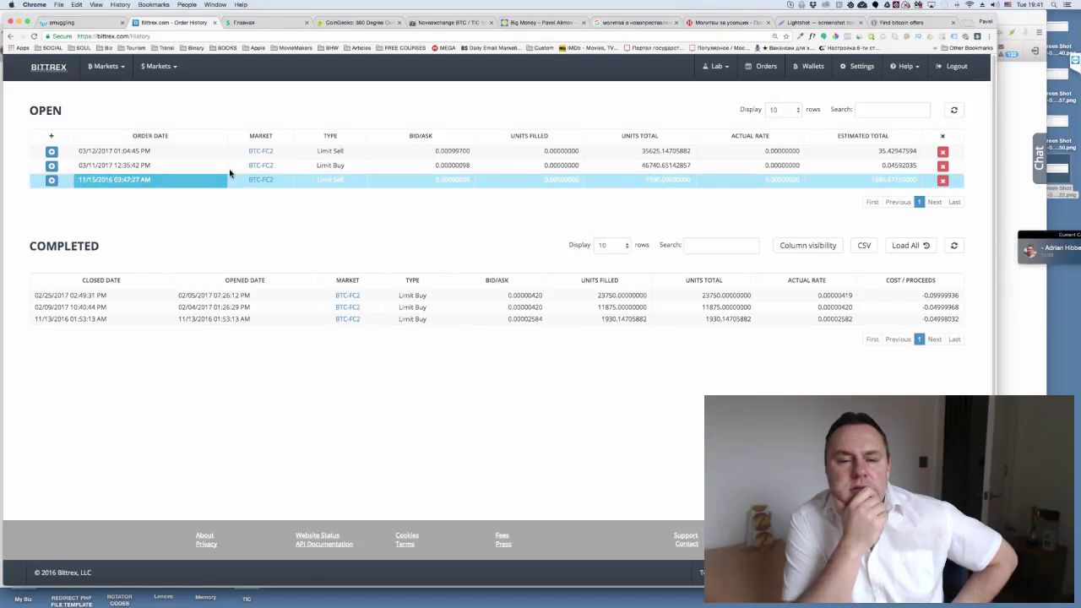
{"action": "left_click", "coordinate": [229, 169]}
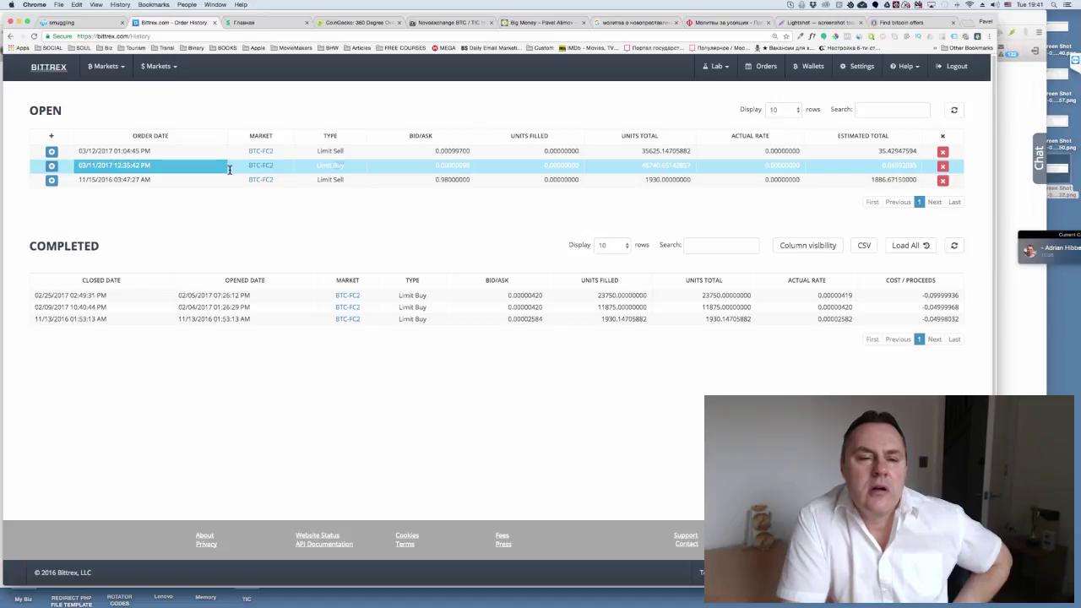
{"action": "left_click", "coordinate": [330, 154]}
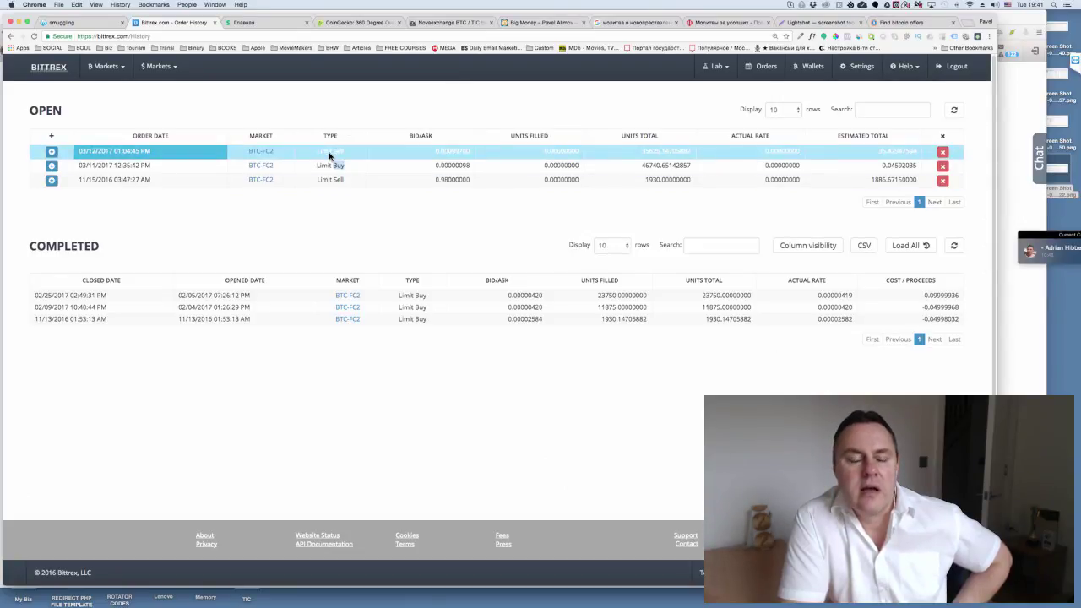
{"action": "key", "text": "Up"}
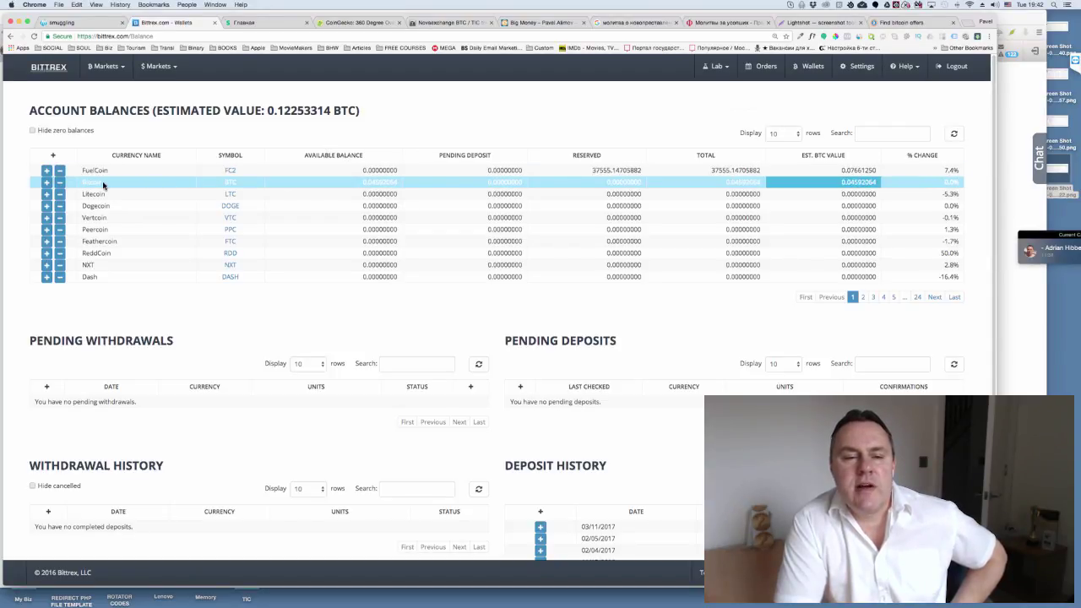
- Close the Bitcoin withdrawal form unused and return to Cryptopia's TIC information page
{"action": "left_click", "coordinate": [59, 187]}
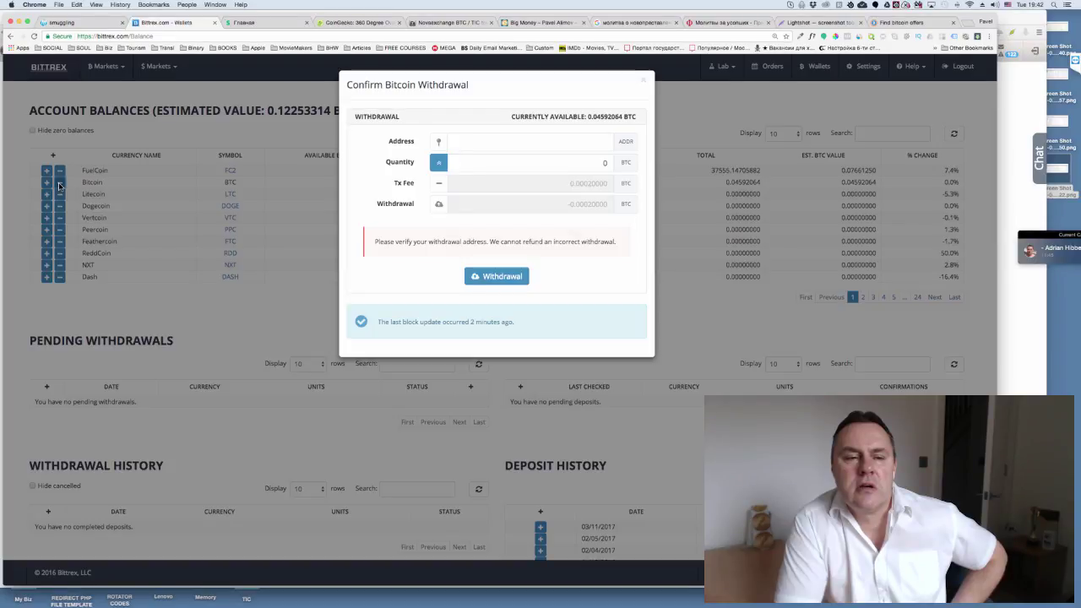
{"action": "left_click", "coordinate": [644, 84]}
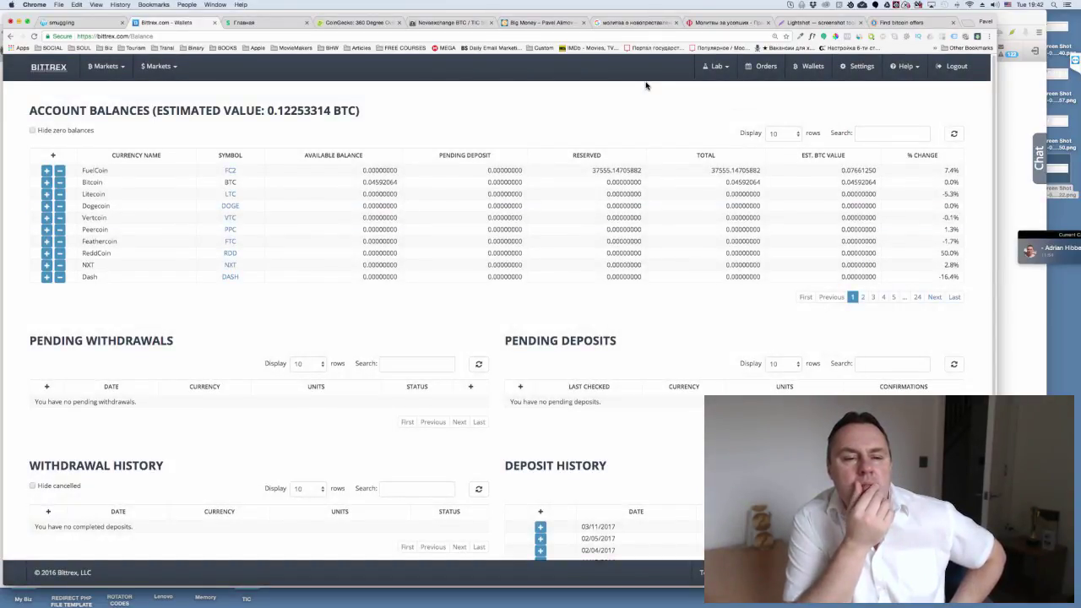
{"action": "key", "text": "super+grave"}
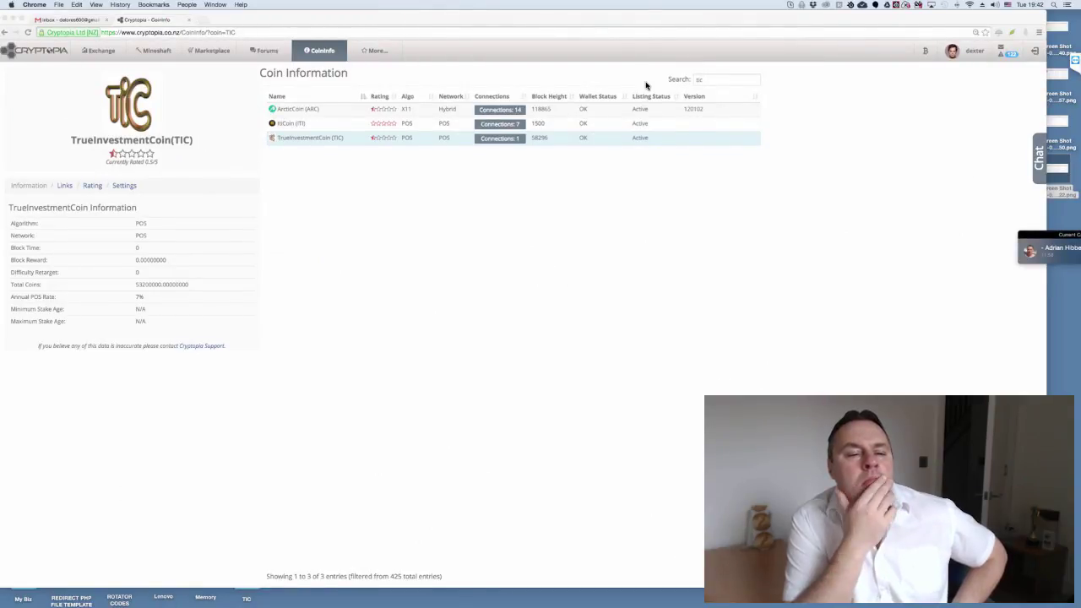
- Cancel all four open TIC/BTC orders in Epic and go back to Balances
{"action": "key", "text": "super+Tab"}
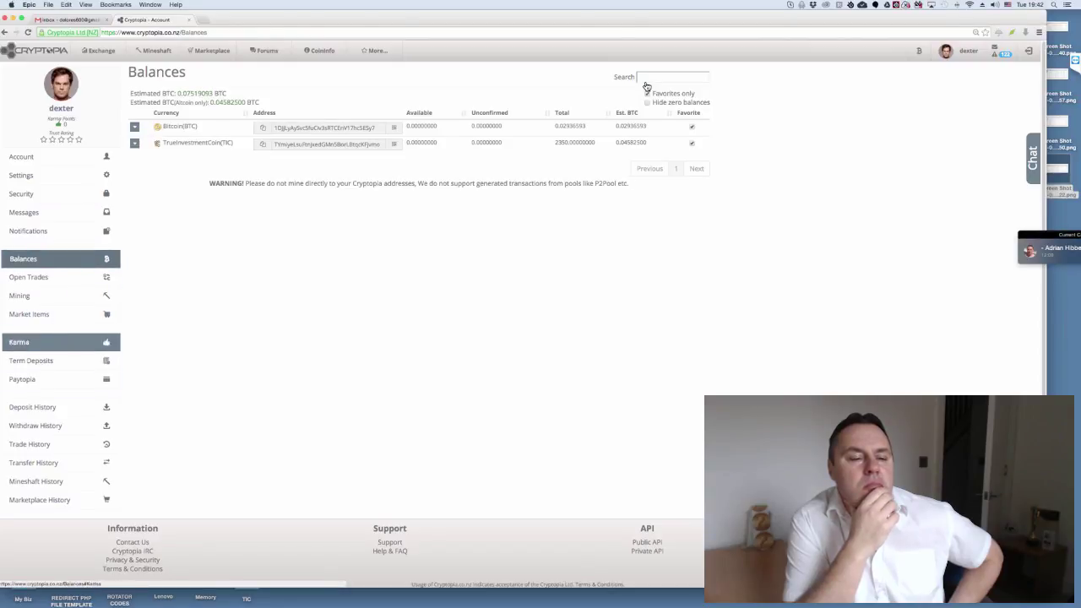
{"action": "left_click", "coordinate": [29, 277]}
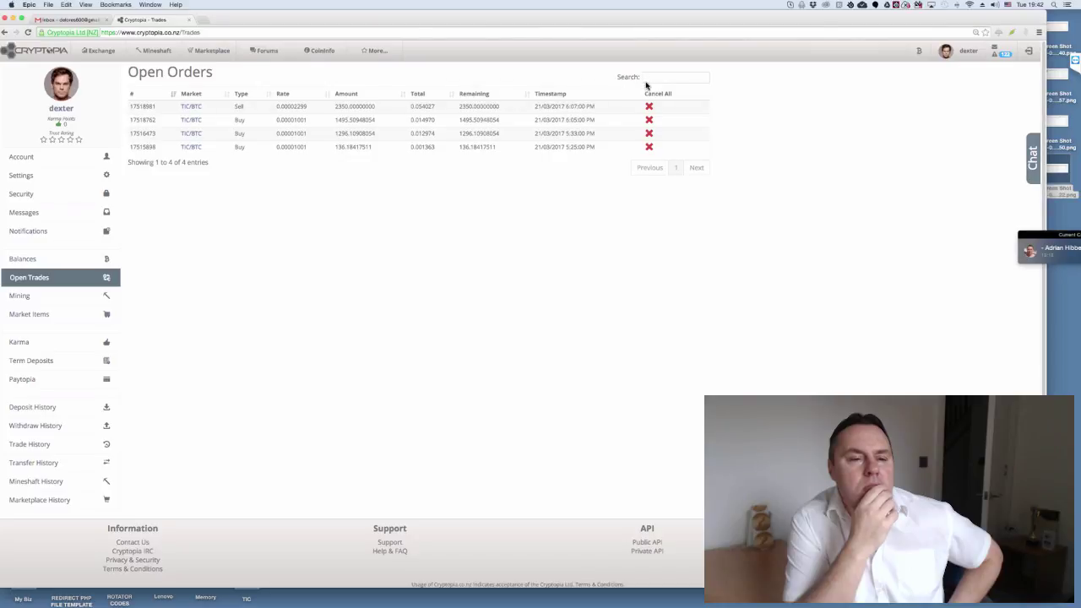
{"action": "left_click", "coordinate": [646, 89]}
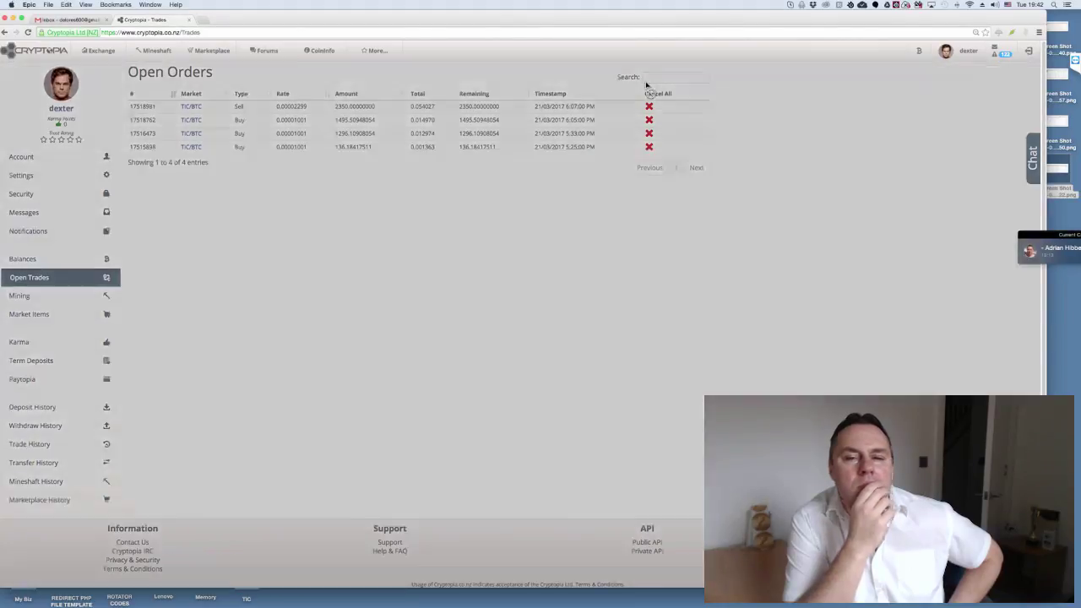
{"action": "key", "text": "Return"}
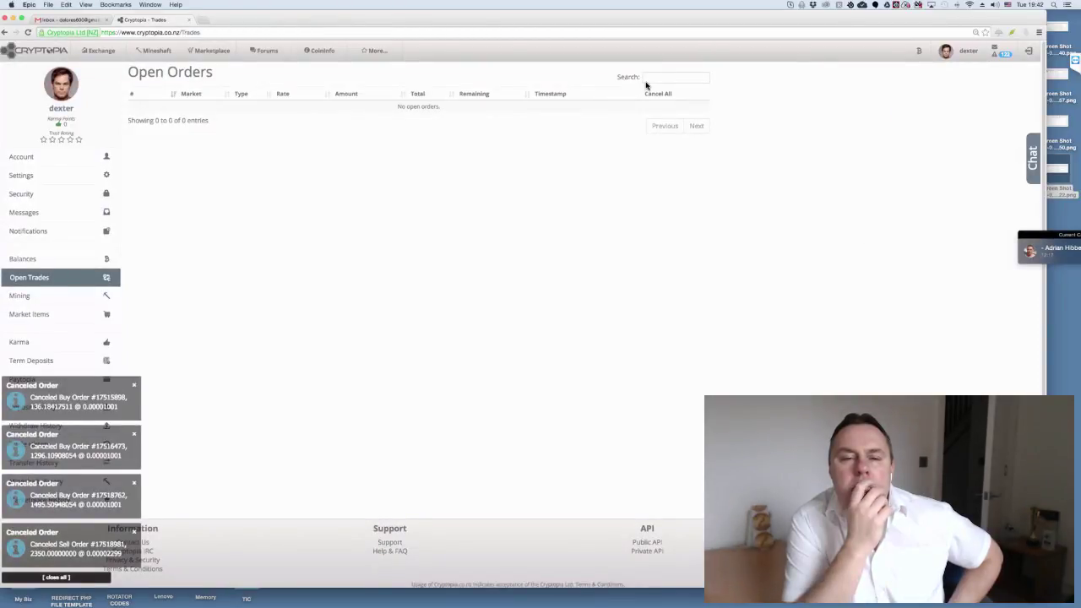
{"action": "key", "text": "Return"}
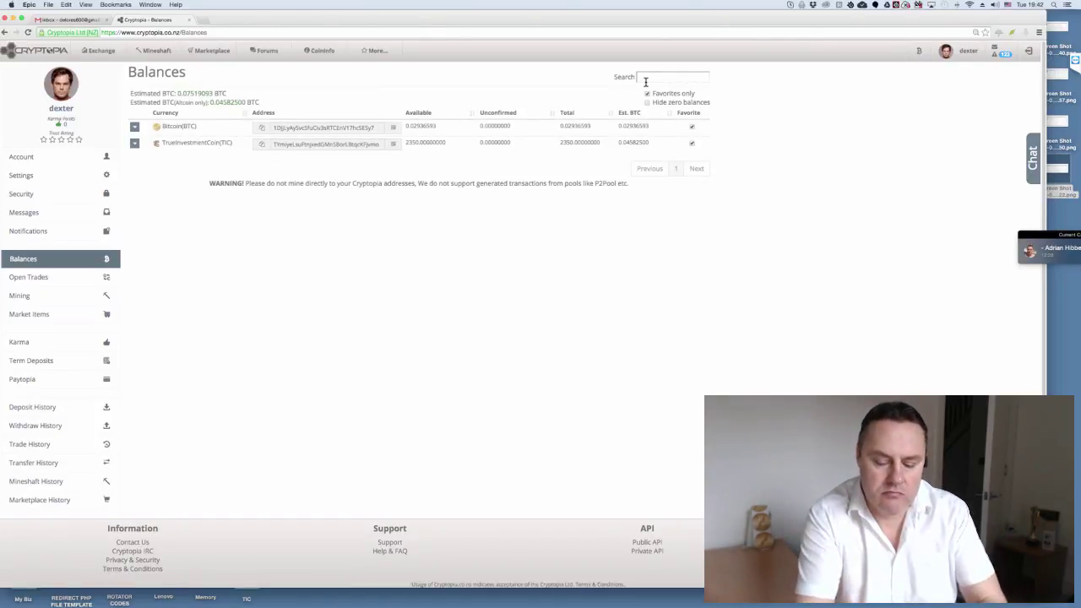
- Zoom the page and enter 0.02 BTC and the recipient's username in the Transfer BTC form
{"action": "key", "text": "super+r"}
{"action": "key", "text": "super+equal"}
{"action": "key", "text": "super+equal"}
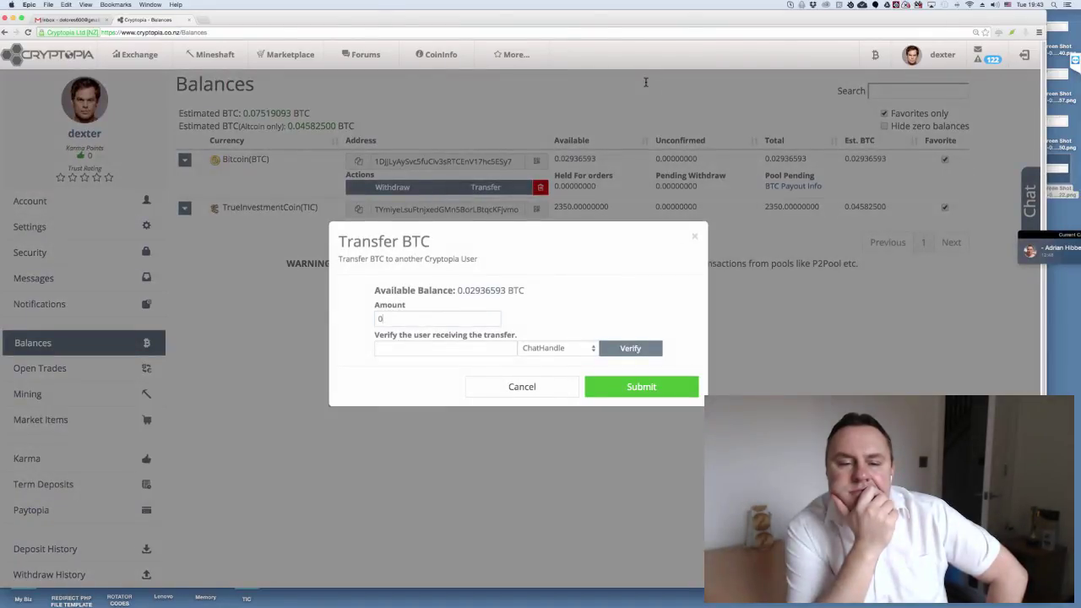
{"action": "type", "text": "."}
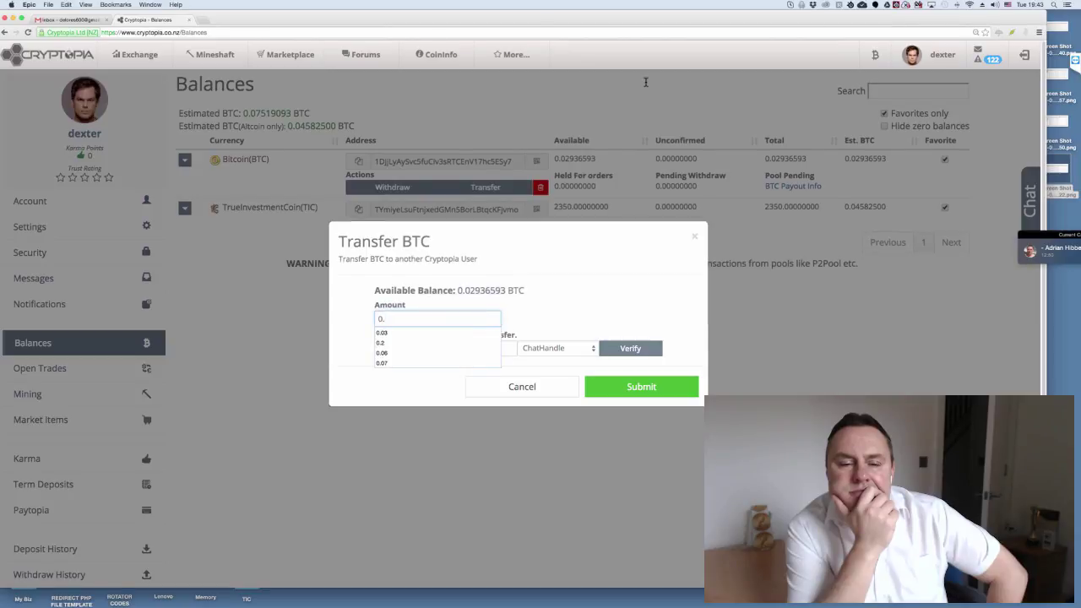
{"action": "type", "text": "02"}
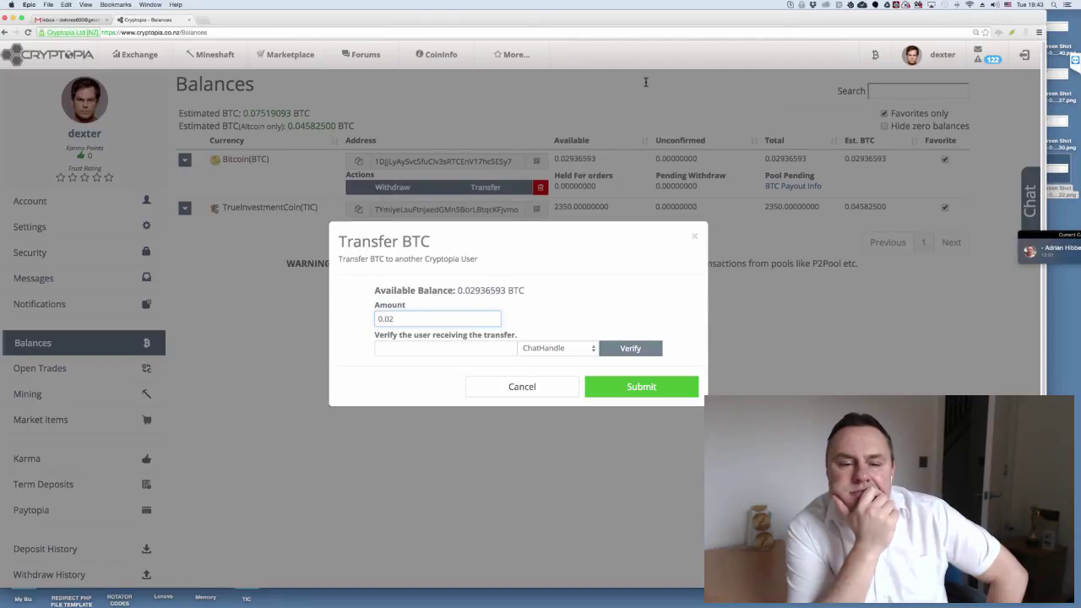
{"action": "key", "text": "Tab"}
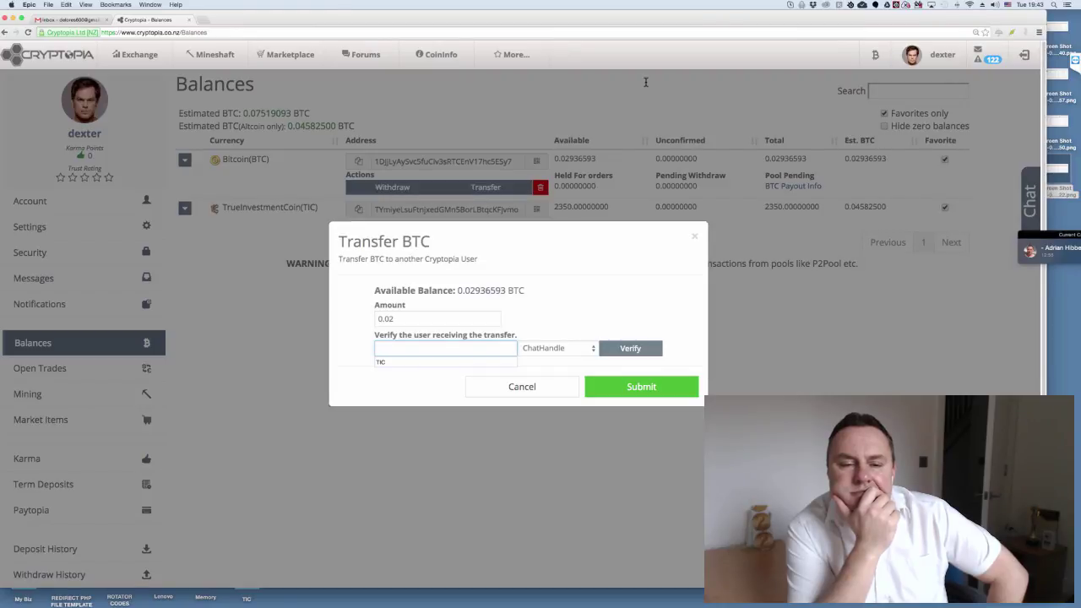
{"action": "type", "text": "dexter"}
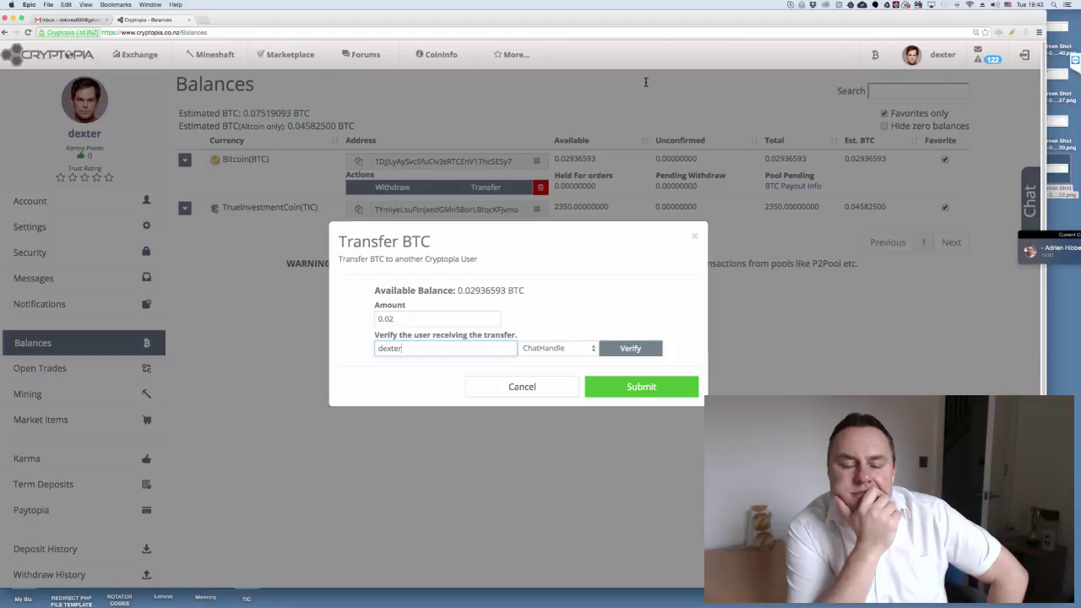
{"action": "key", "text": "shift+Left"}
{"action": "key", "text": "shift+Left"}
{"action": "key", "text": "shift+Left"}
{"action": "key", "text": "shift+Left"}
{"action": "key", "text": "shift+Left"}
{"action": "key", "text": "shift+Left"}
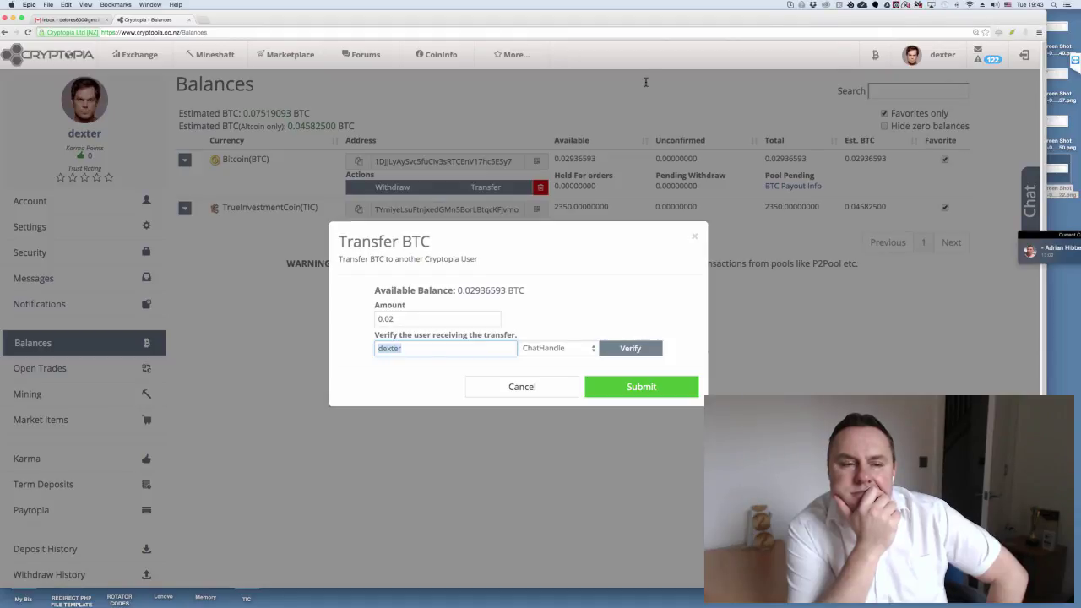
{"action": "type", "text": "reddi"}
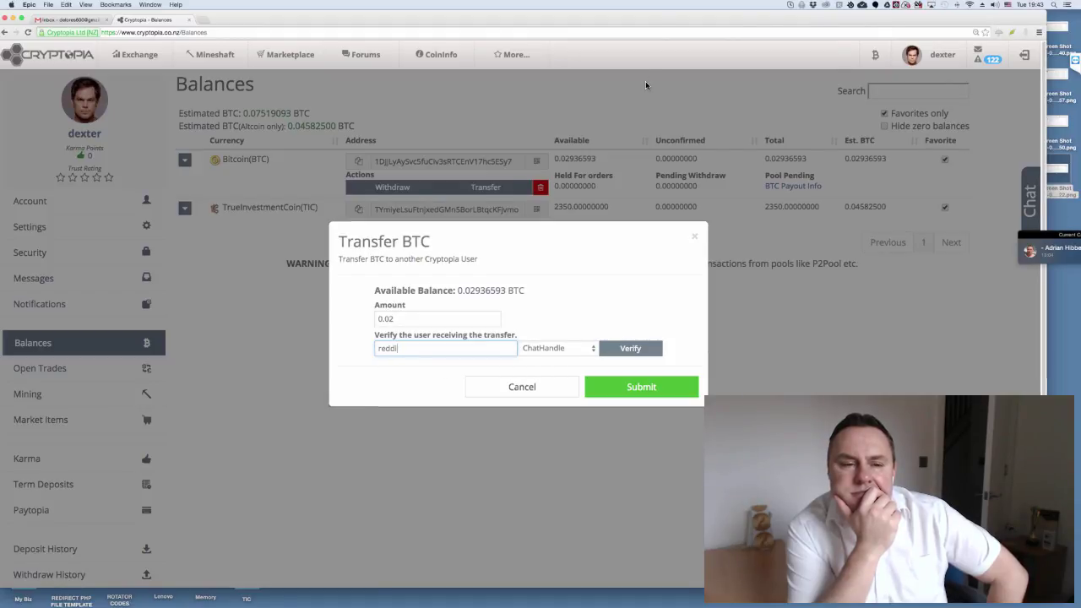
{"action": "type", "text": "ngt"}
- Set the recipient lookup to UserName, verify the user, and cancel the transfer
{"action": "key", "text": "Tab"}
{"action": "key", "text": "space"}
{"action": "key", "text": "Down"}
{"action": "key", "text": "Down"}
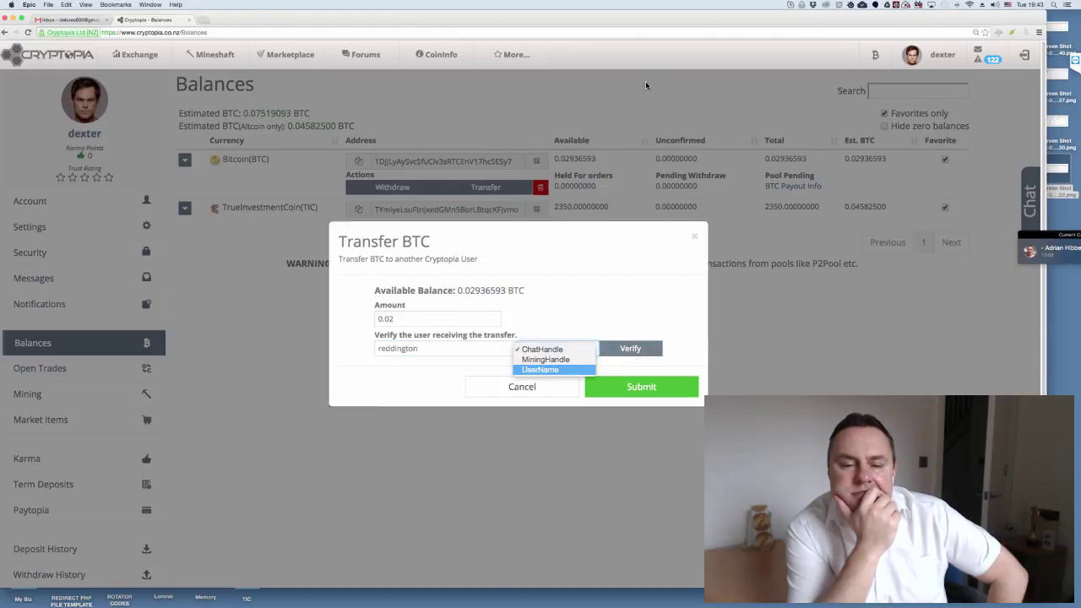
{"action": "key", "text": "Return"}
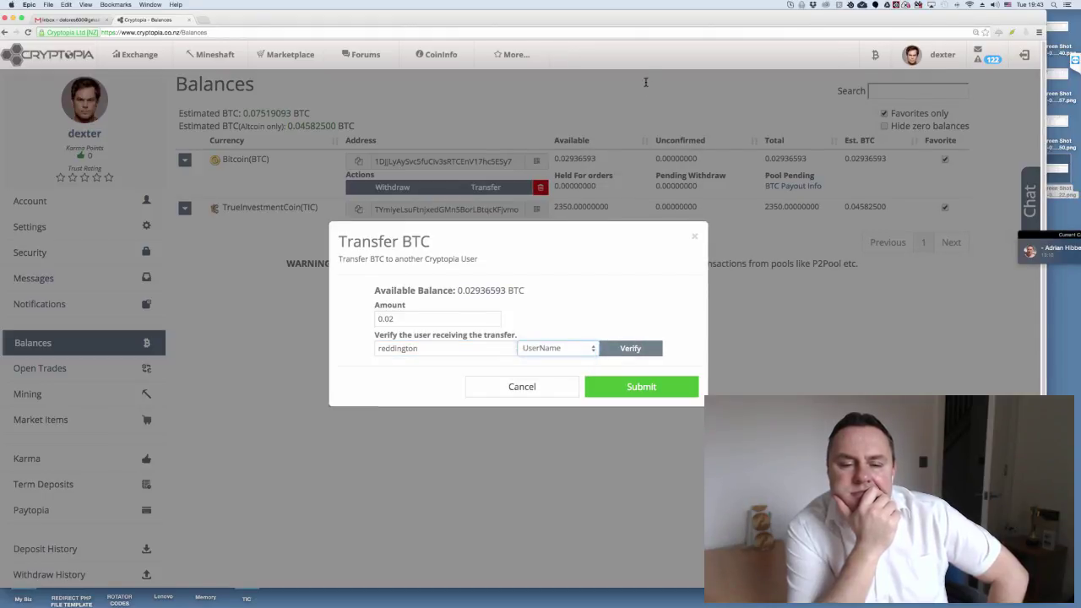
{"action": "key", "text": "Tab"}
{"action": "key", "text": "Return"}
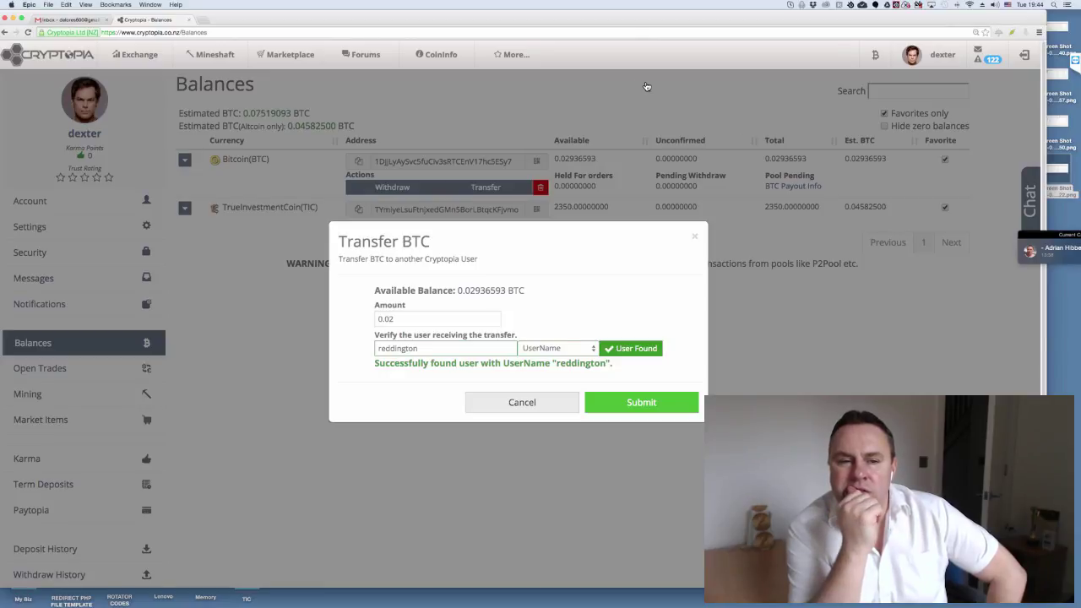
{"action": "key", "text": "Escape"}
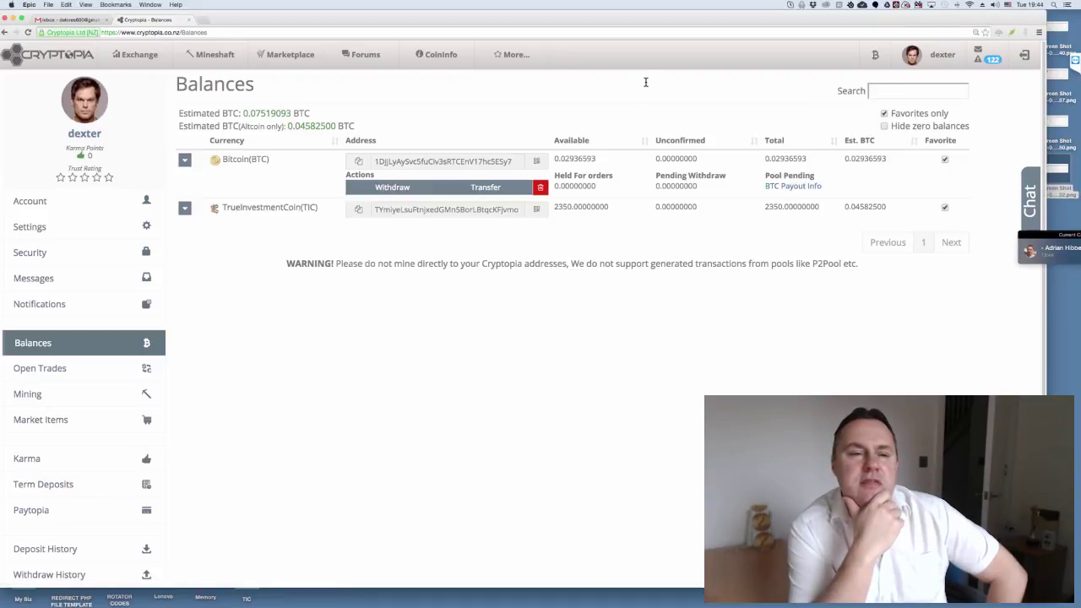
- Select parts of the Cryptopia address, highlighting the site name and then the full domain
{"action": "key", "text": "super+l"}
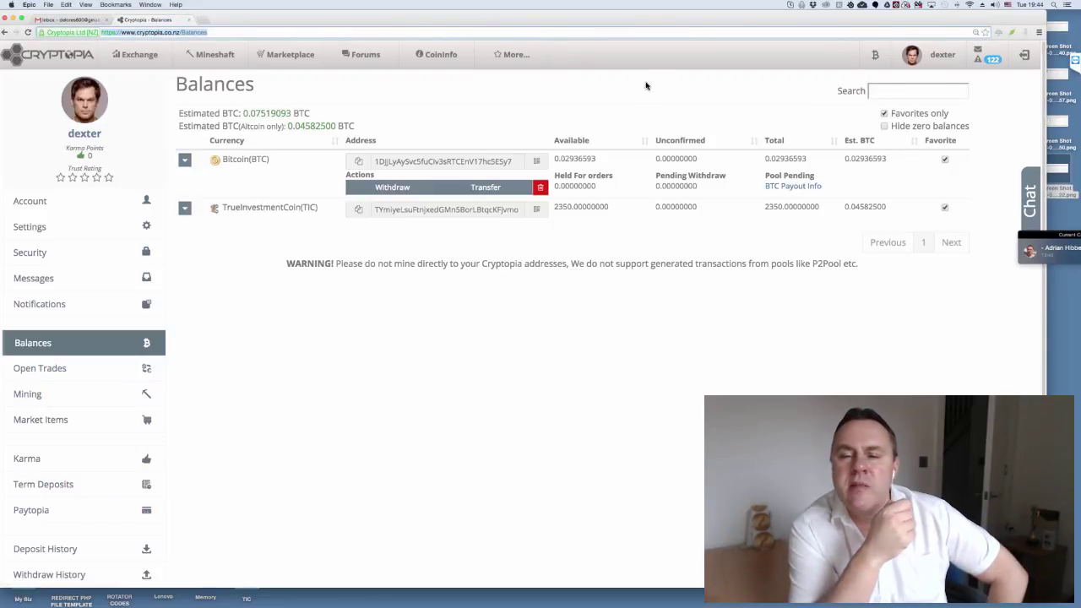
{"action": "left_click", "coordinate": [645, 82]}
{"action": "key", "text": "alt+shift+Right"}
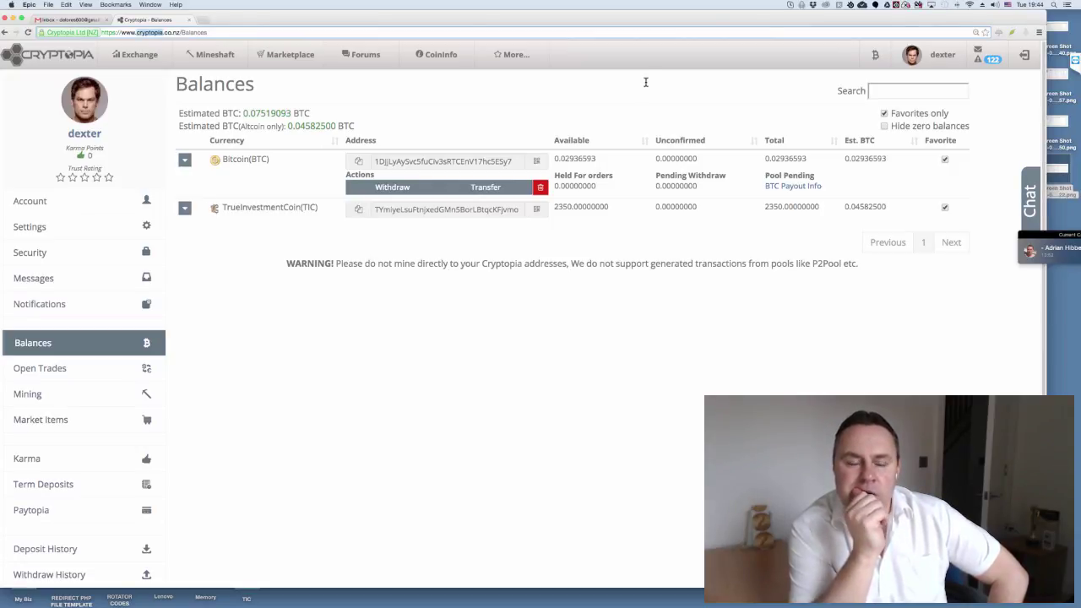
{"action": "key", "text": "Left"}
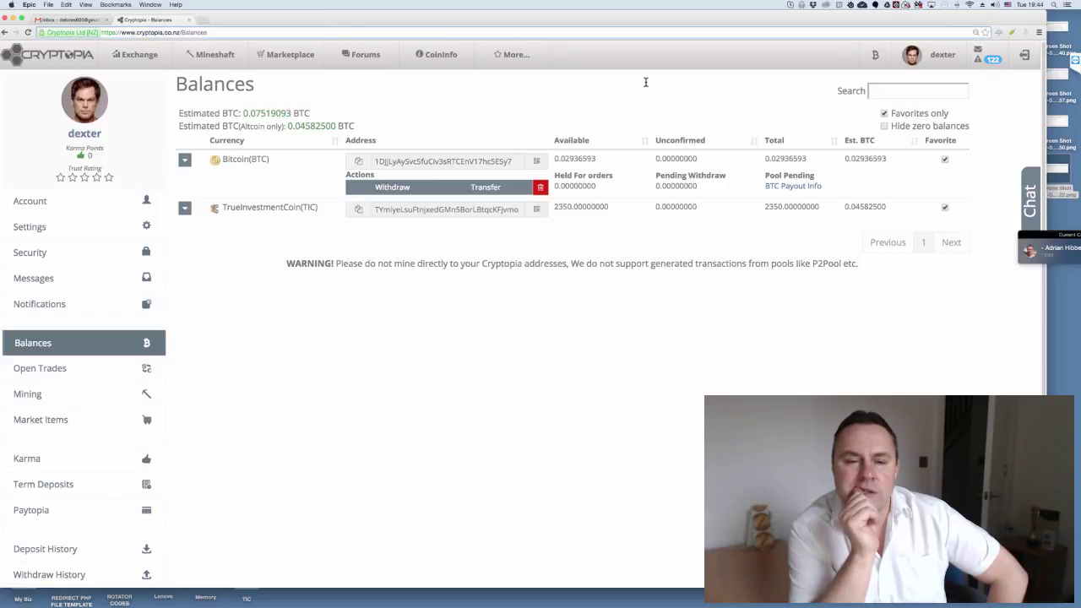
{"action": "key", "text": "alt+shift+Right"}
{"action": "key", "text": "alt+shift+Right"}
{"action": "key", "text": "alt+shift+Right"}
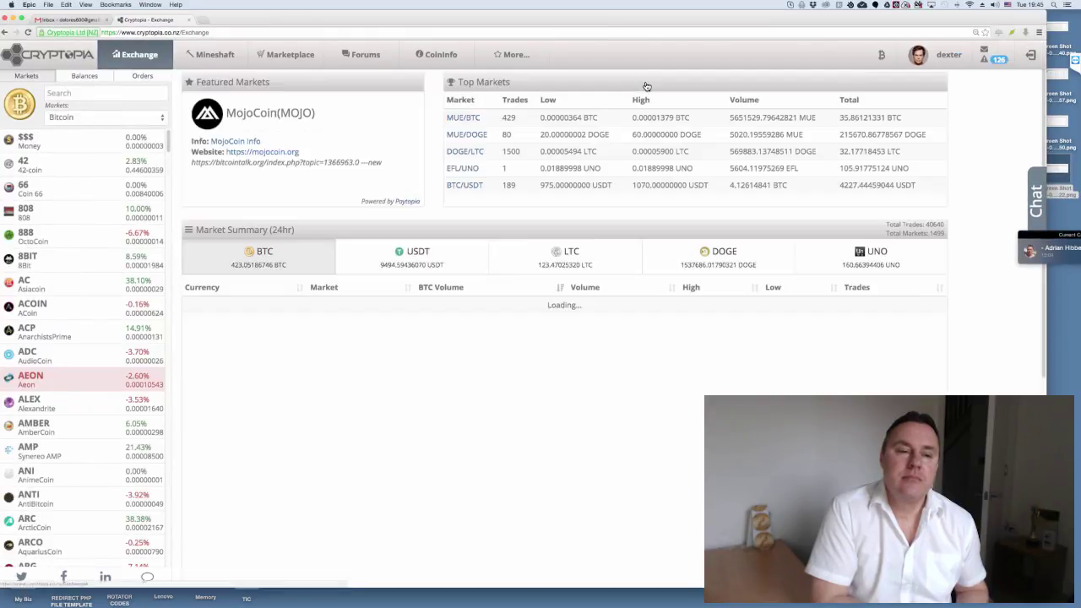
- Search the markets for 'tic' and open the TIC/BTC market
{"action": "scroll", "coordinate": [646, 84], "scroll_direction": "down", "scroll_amount": 1}
{"action": "scroll", "coordinate": [646, 85], "scroll_direction": "down", "scroll_amount": 3}
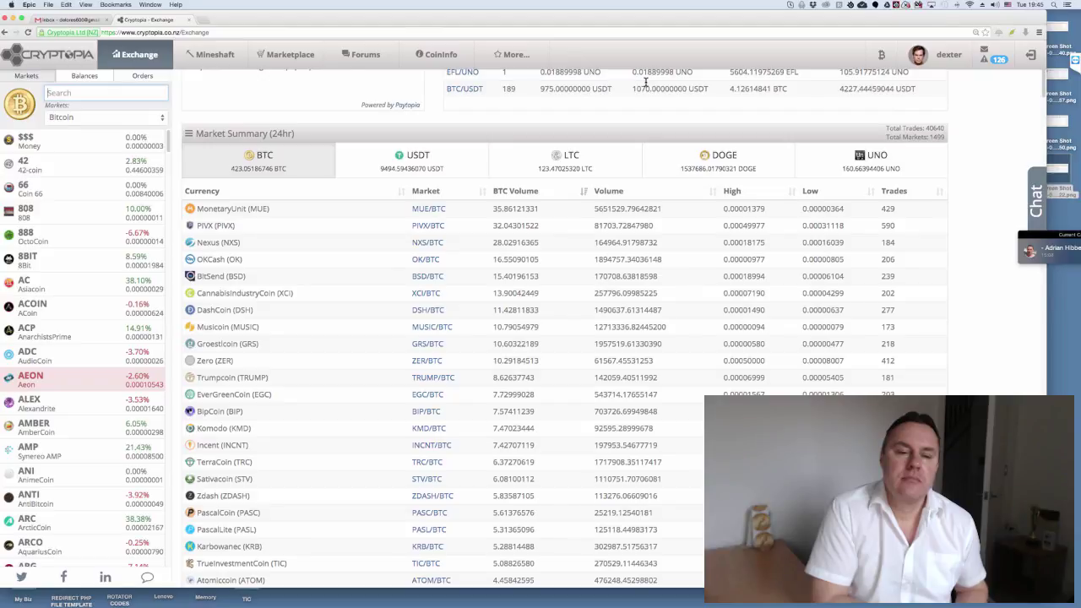
{"action": "type", "text": "tic"}
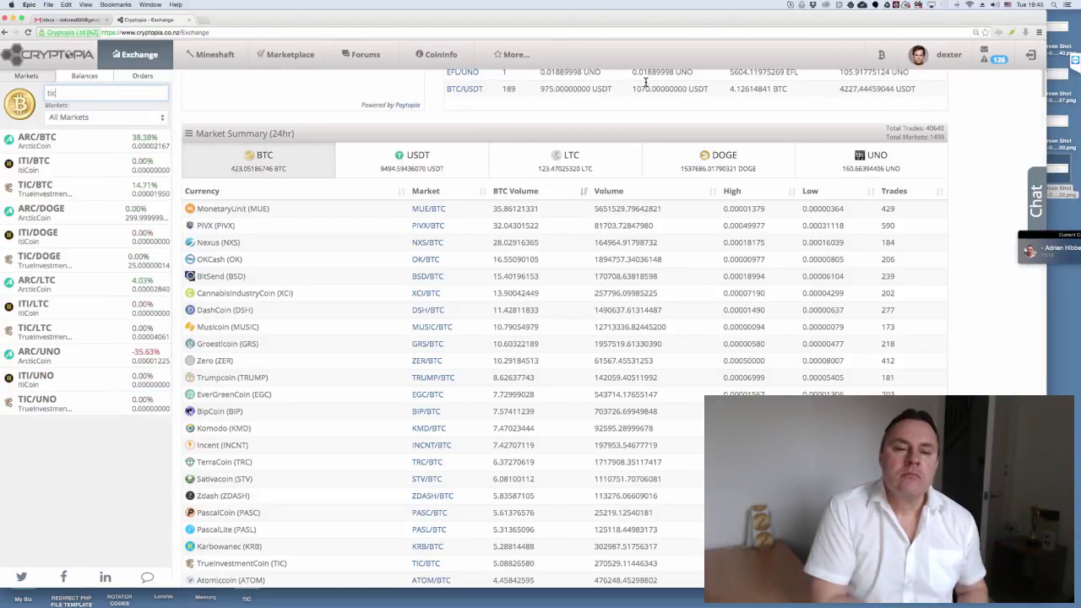
{"action": "key", "text": "Return"}
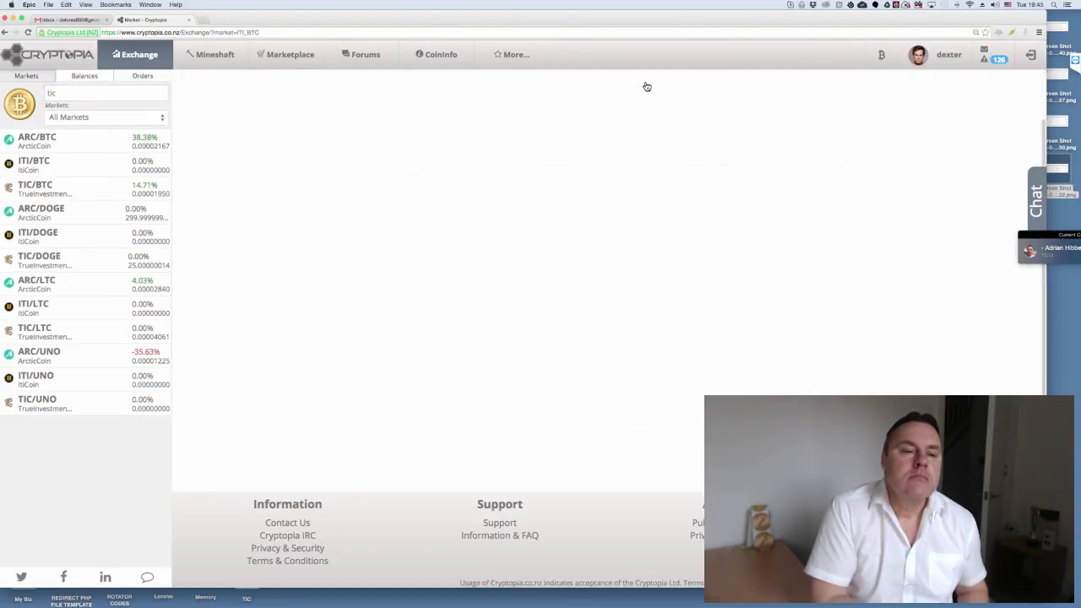
{"action": "key", "text": "Down"}
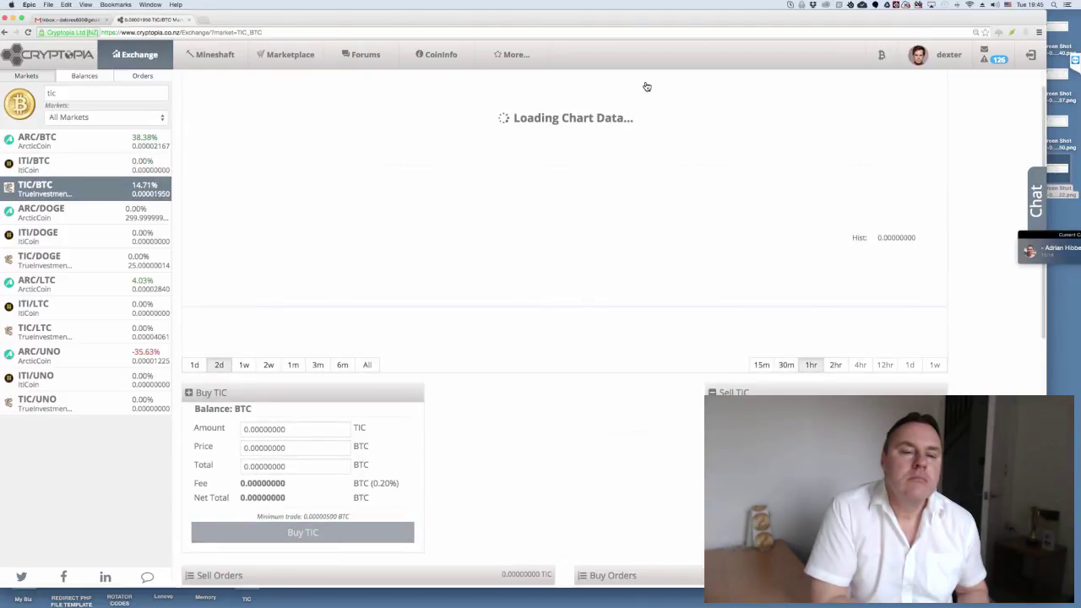
- Scroll through TIC/BTC's chart, order books and trade history, then clear the 'tic' search
{"action": "scroll", "coordinate": [646, 85], "scroll_direction": "down", "scroll_amount": 4}
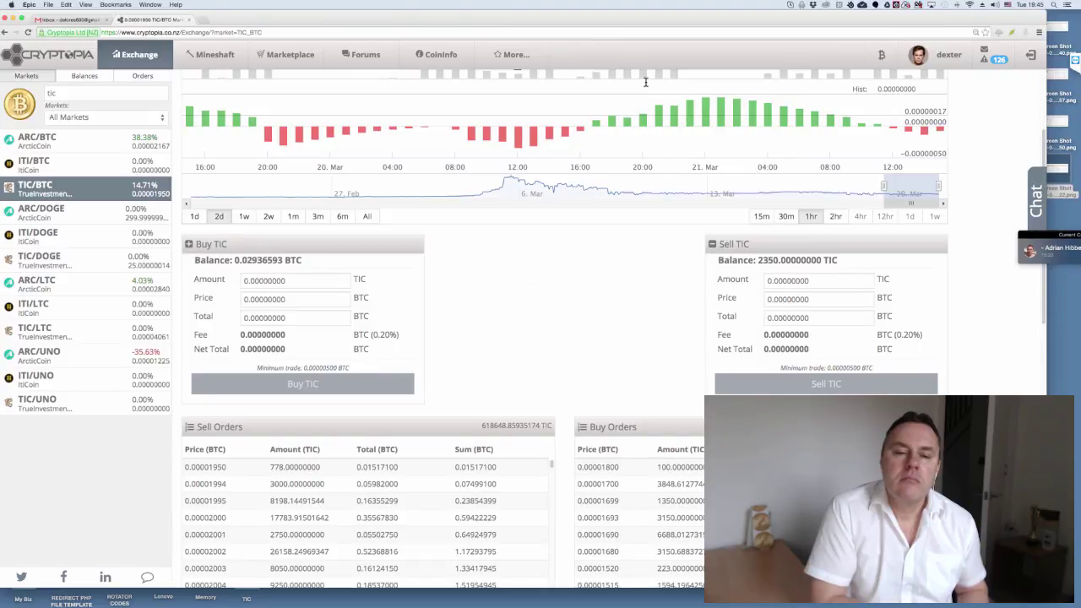
{"action": "scroll", "coordinate": [646, 85], "scroll_direction": "down", "scroll_amount": 2}
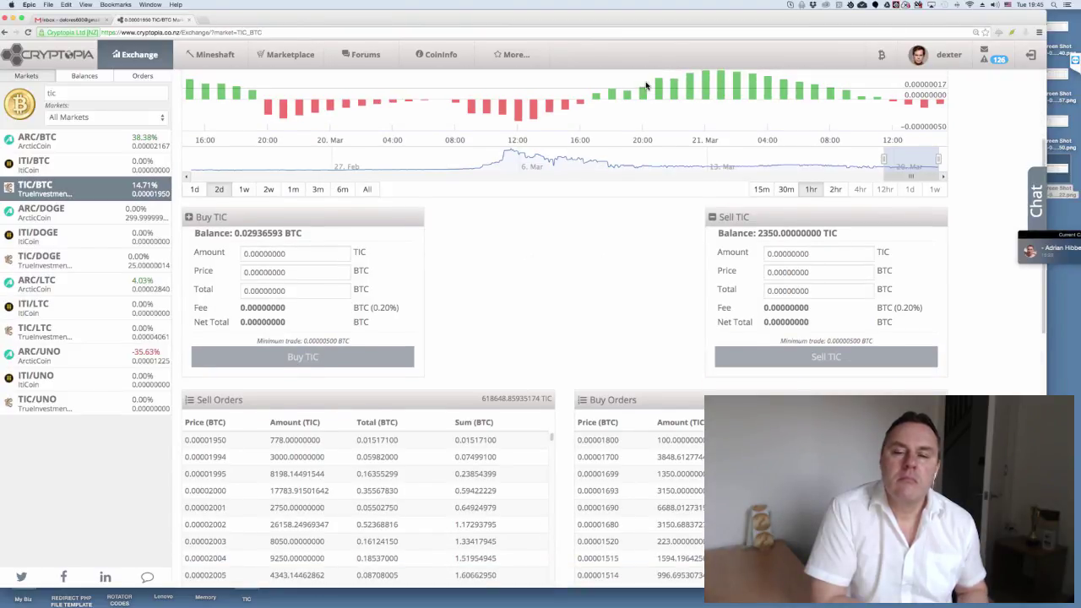
{"action": "scroll", "coordinate": [645, 85], "scroll_direction": "down", "scroll_amount": 1}
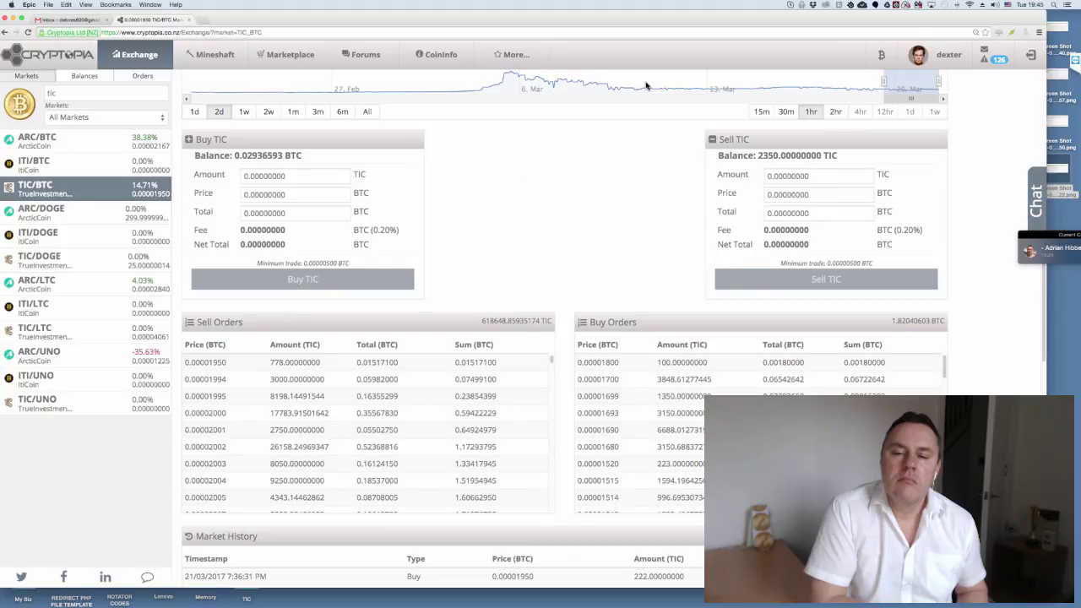
{"action": "scroll", "coordinate": [646, 85], "scroll_direction": "down", "scroll_amount": 2}
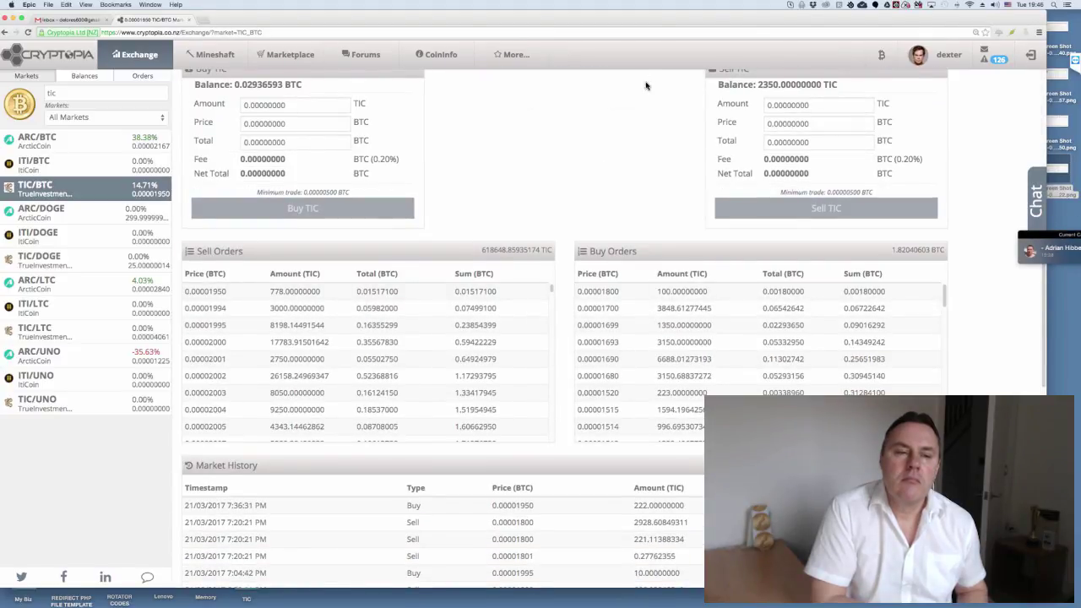
{"action": "scroll", "coordinate": [646, 85], "scroll_direction": "up", "scroll_amount": 7}
{"action": "scroll", "coordinate": [646, 85], "scroll_direction": "down", "scroll_amount": 3}
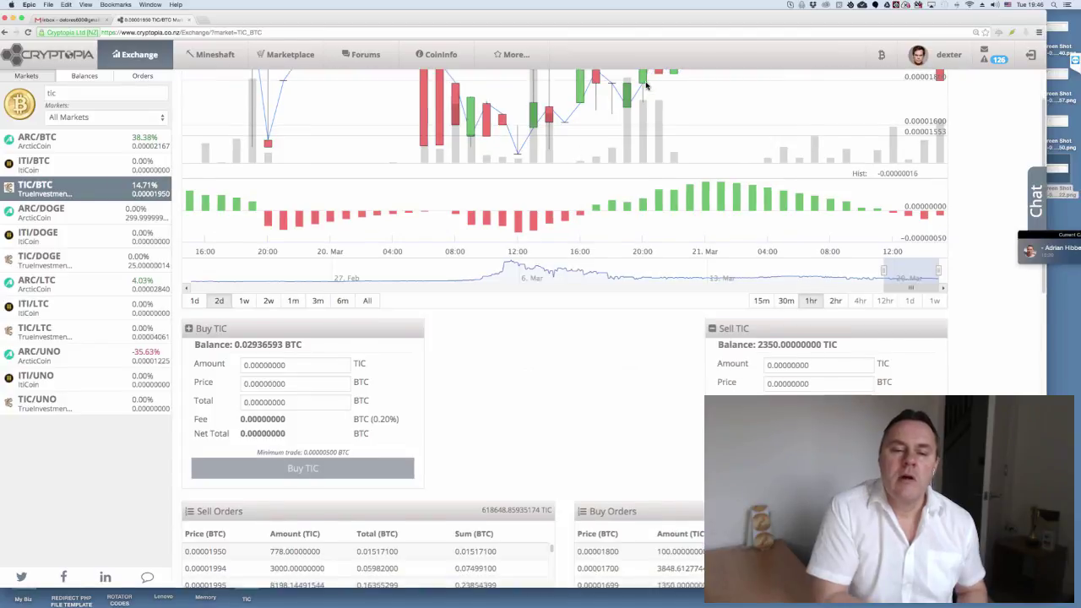
{"action": "left_click", "coordinate": [69, 90]}
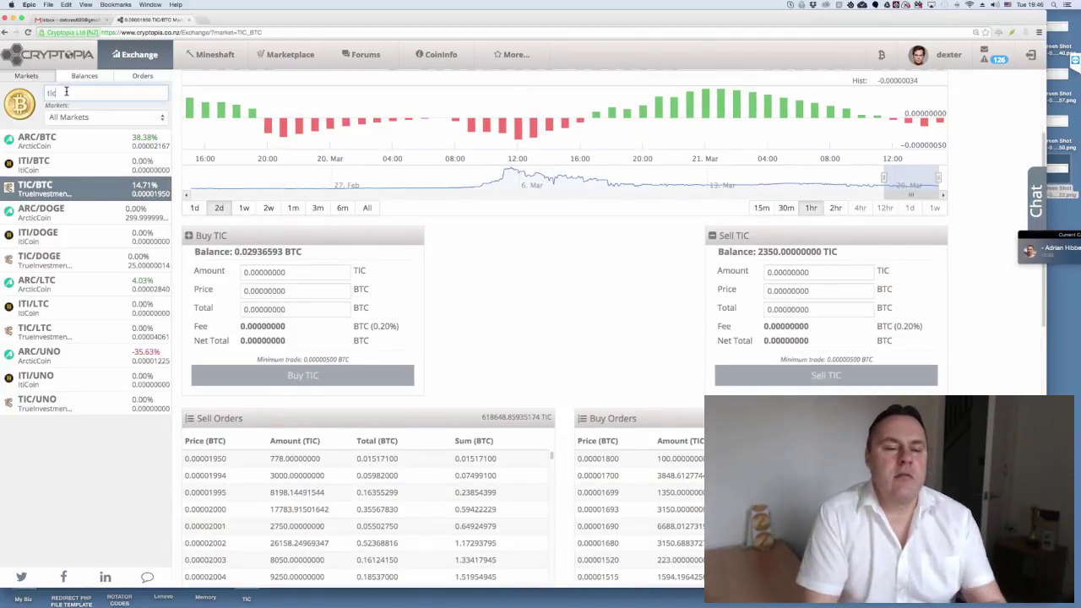
{"action": "key", "text": "BackSpace"}
{"action": "key", "text": "BackSpace"}
{"action": "key", "text": "BackSpace"}
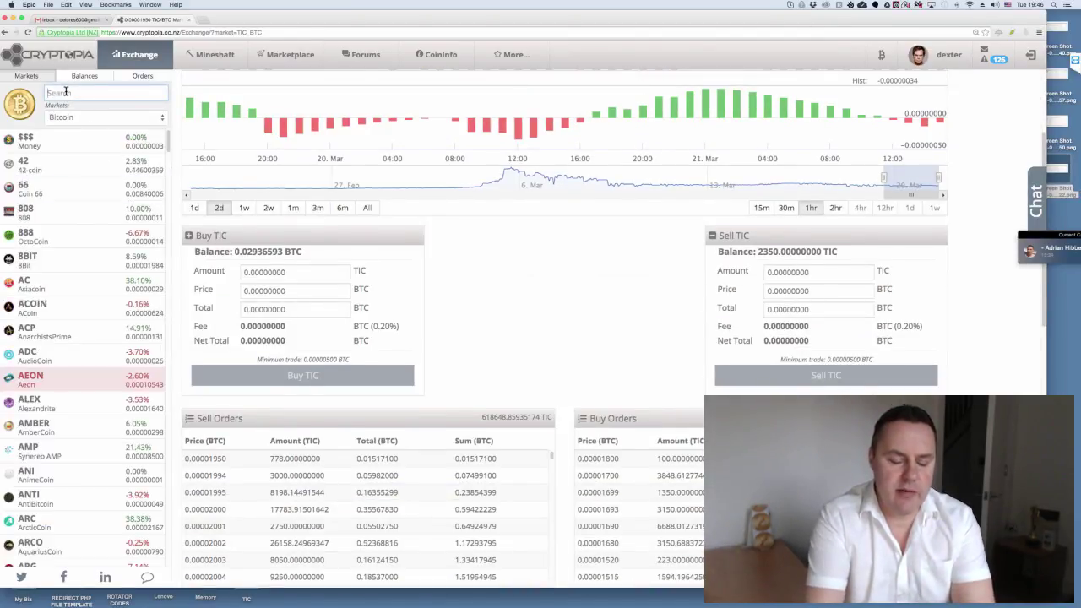
- Filter markets by 'eth' and open ETC/BTC, up to its Ethereum Classic header
{"action": "type", "text": "eth"}
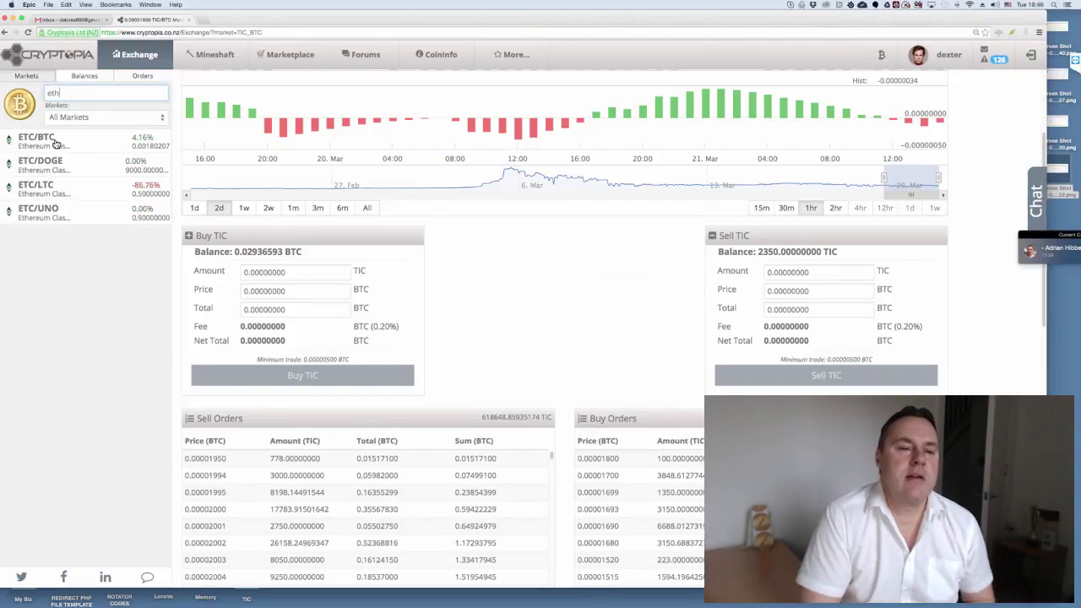
{"action": "left_click", "coordinate": [57, 145]}
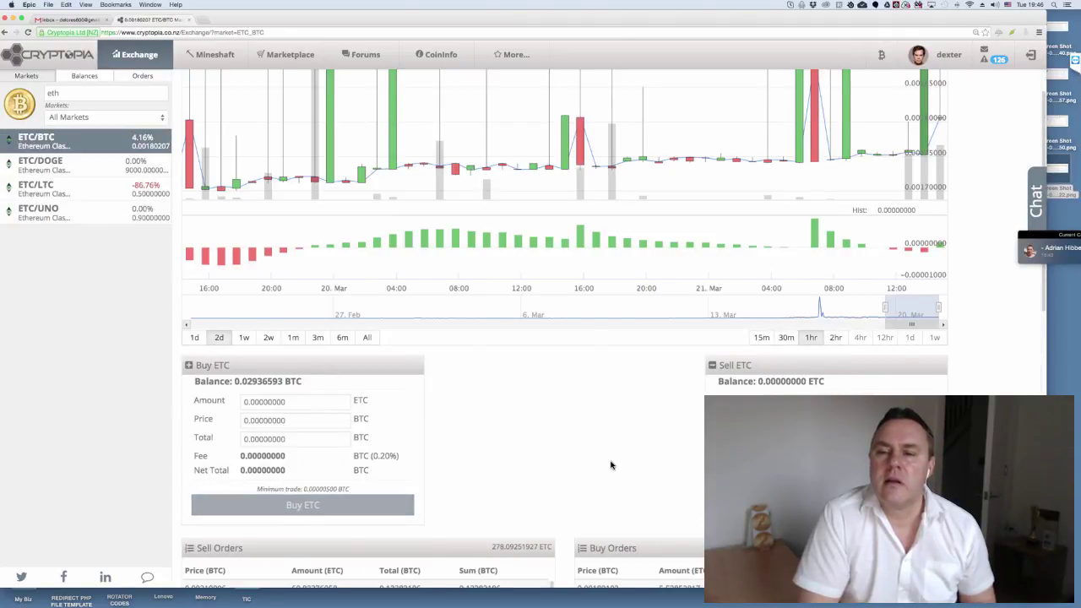
{"action": "scroll", "coordinate": [611, 462], "scroll_direction": "up", "scroll_amount": 3}
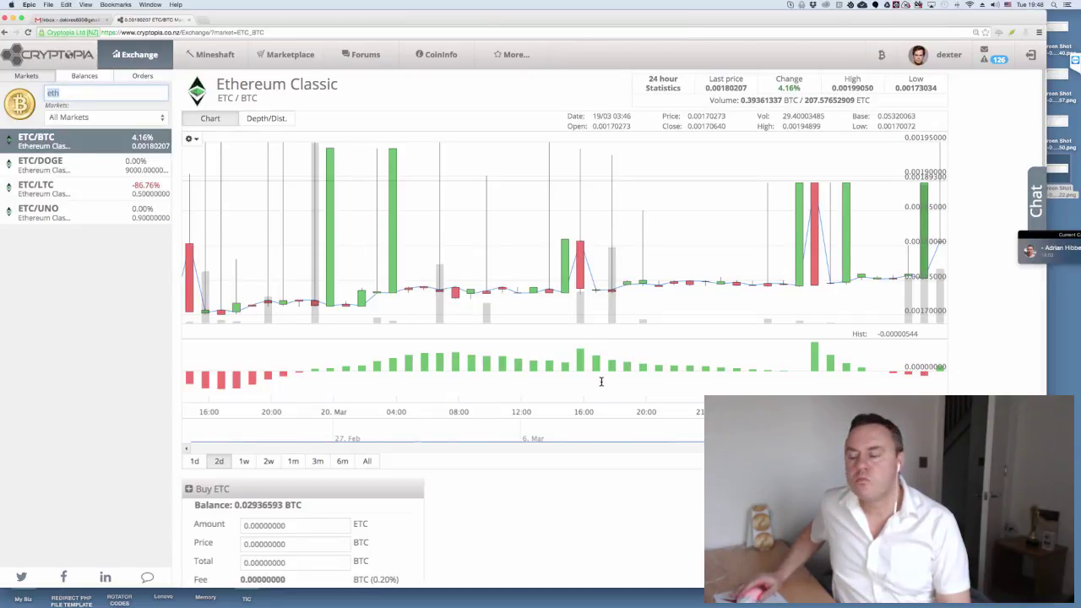
- Search 'tic' in Cryptopia, scroll the Deposit History with its 0.518 BTC deposit, and restore Firefox
{"action": "type", "text": "tic"}
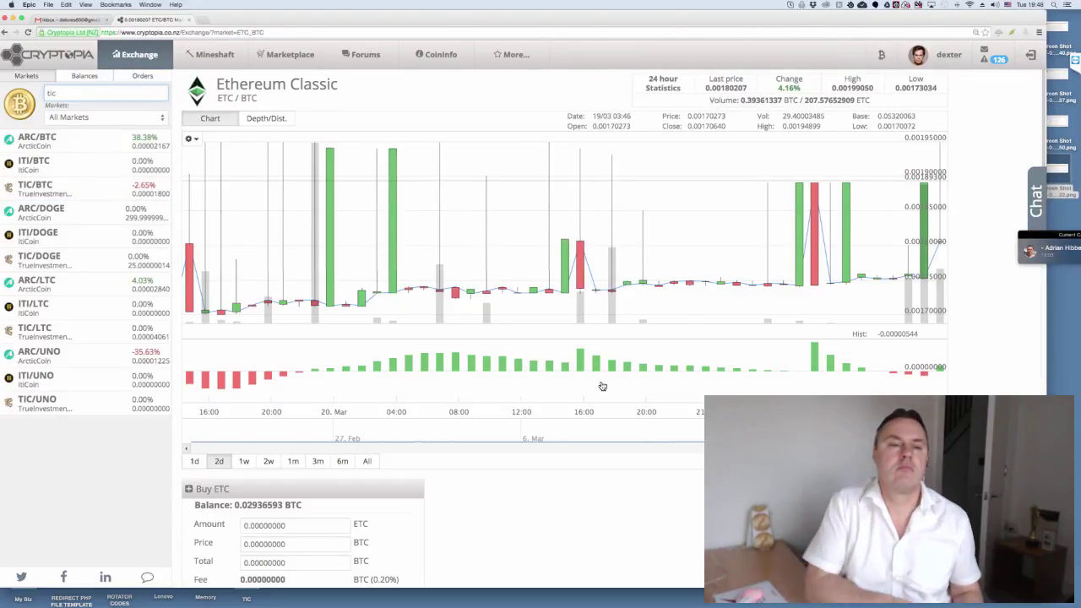
{"action": "key", "text": "Return"}
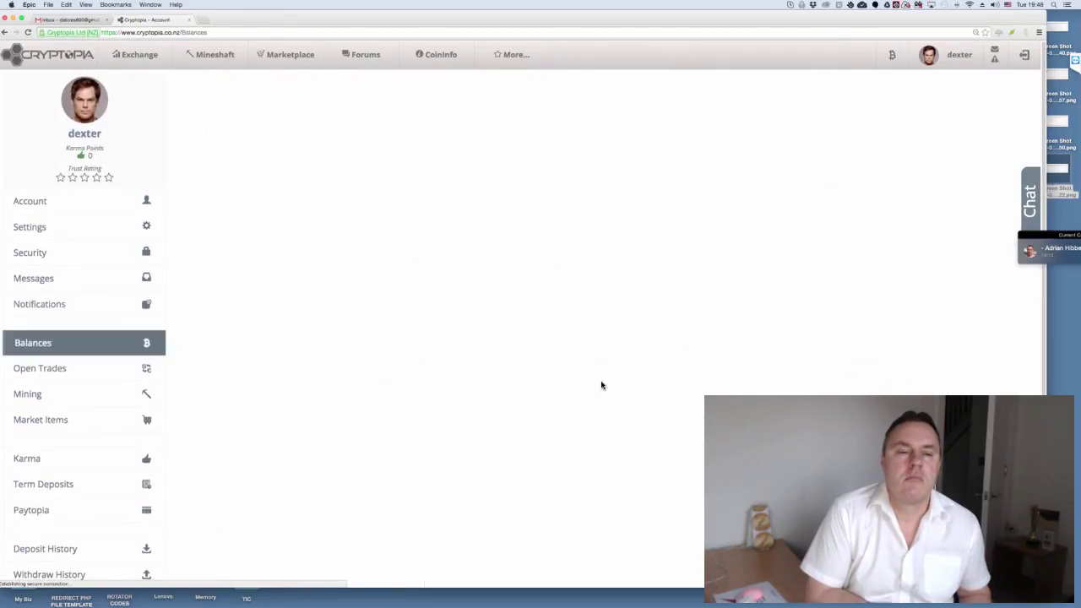
{"action": "scroll", "coordinate": [602, 386], "scroll_direction": "down", "scroll_amount": 3}
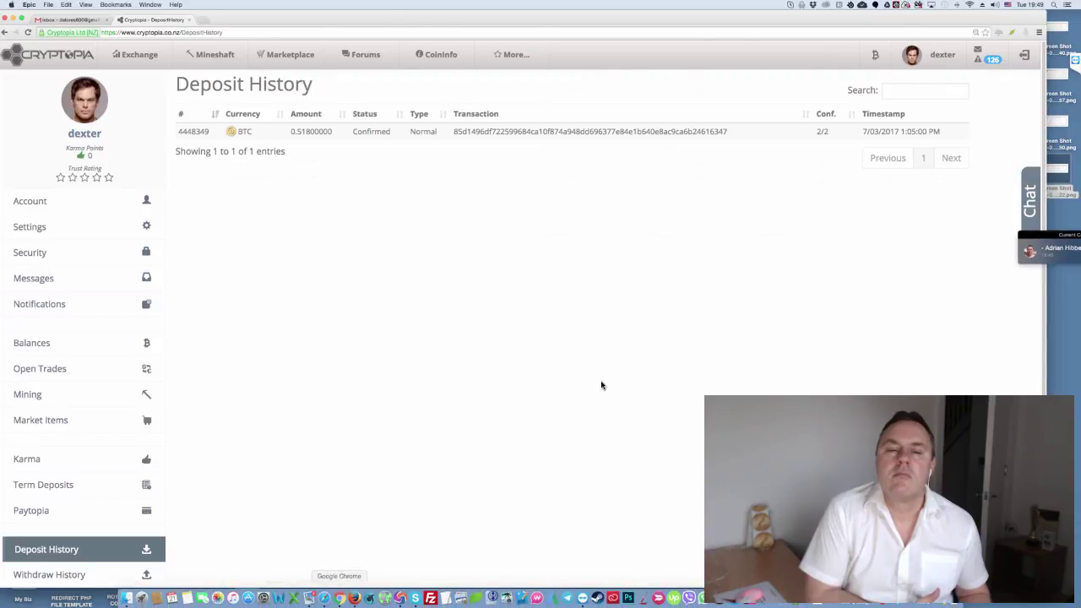
{"action": "left_click", "coordinate": [355, 598]}
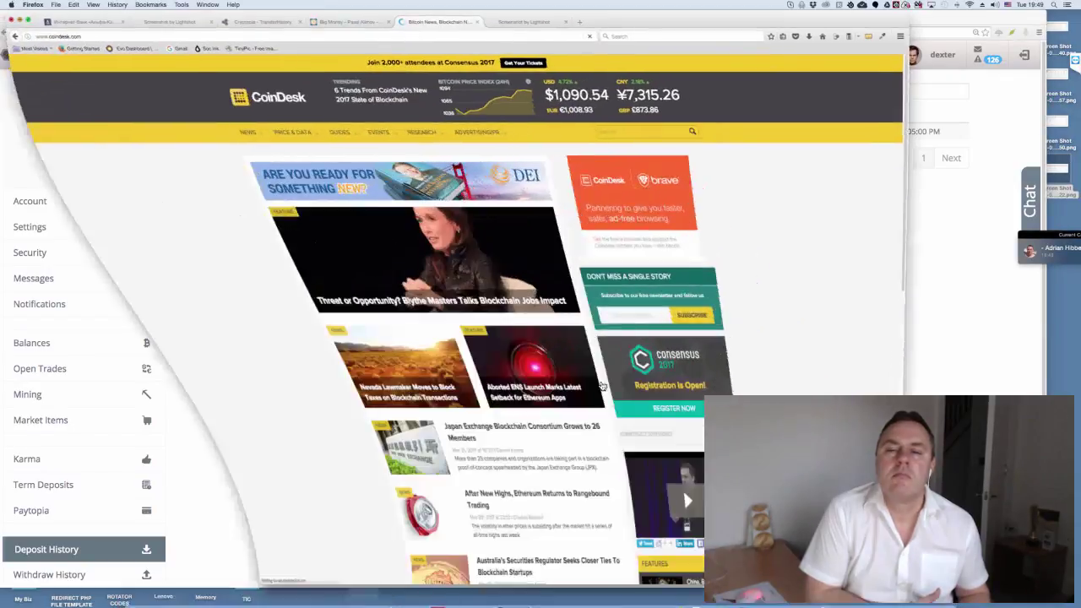
{"action": "key", "text": "super+3"}
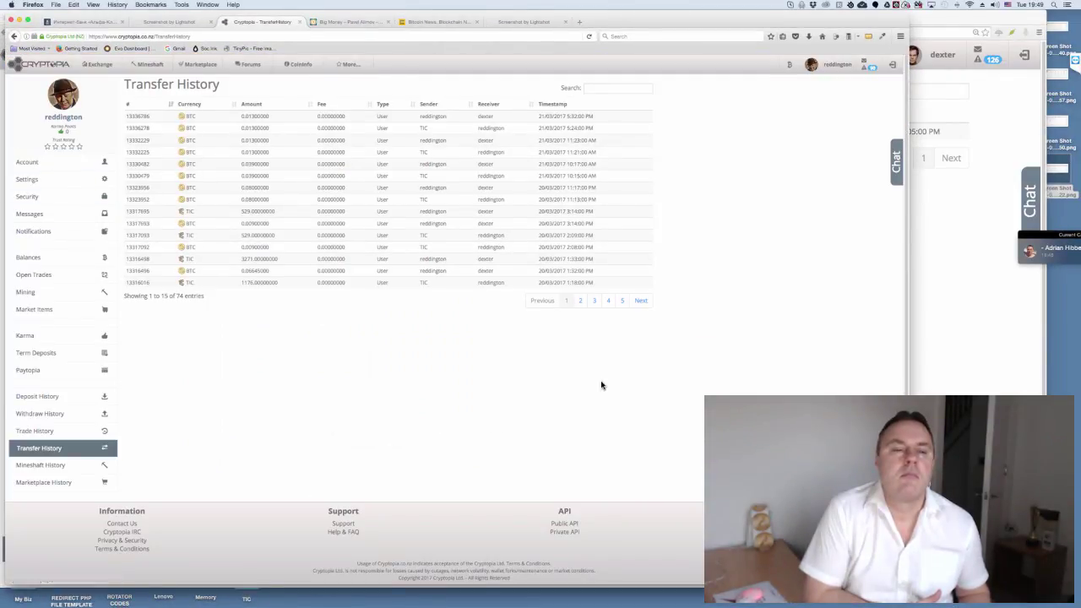
{"action": "left_click", "coordinate": [900, 36]}
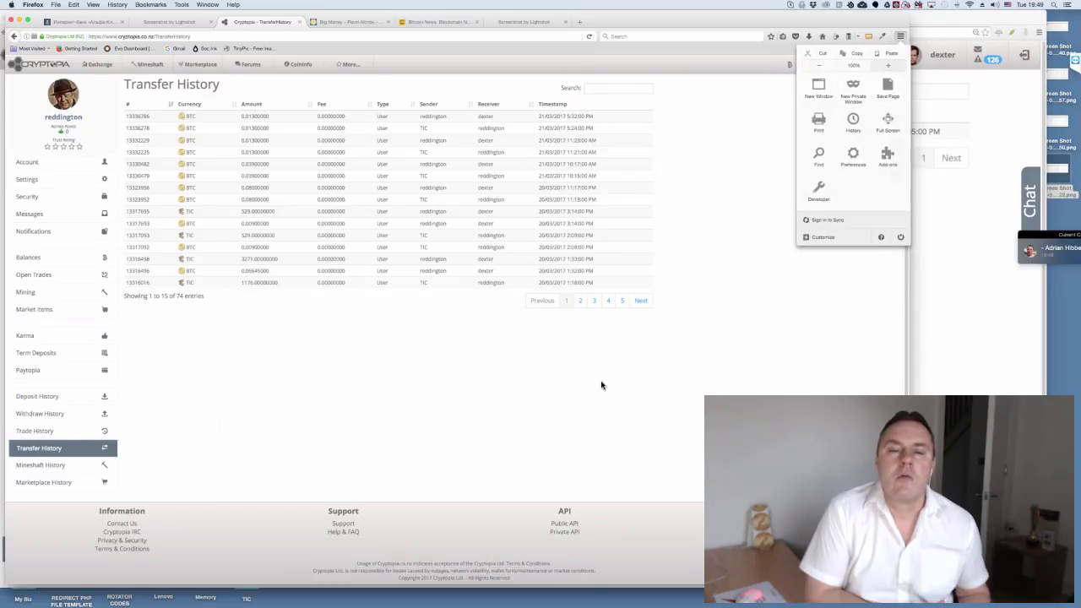
{"action": "key", "text": "super+plus"}
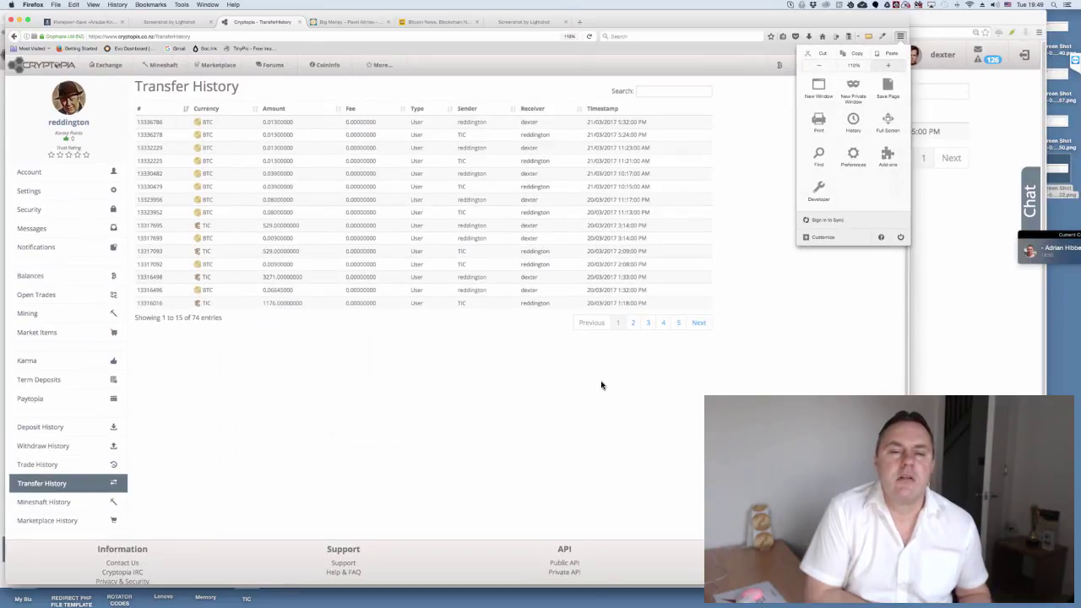
{"action": "key", "text": "super+plus"}
{"action": "key", "text": "Escape"}
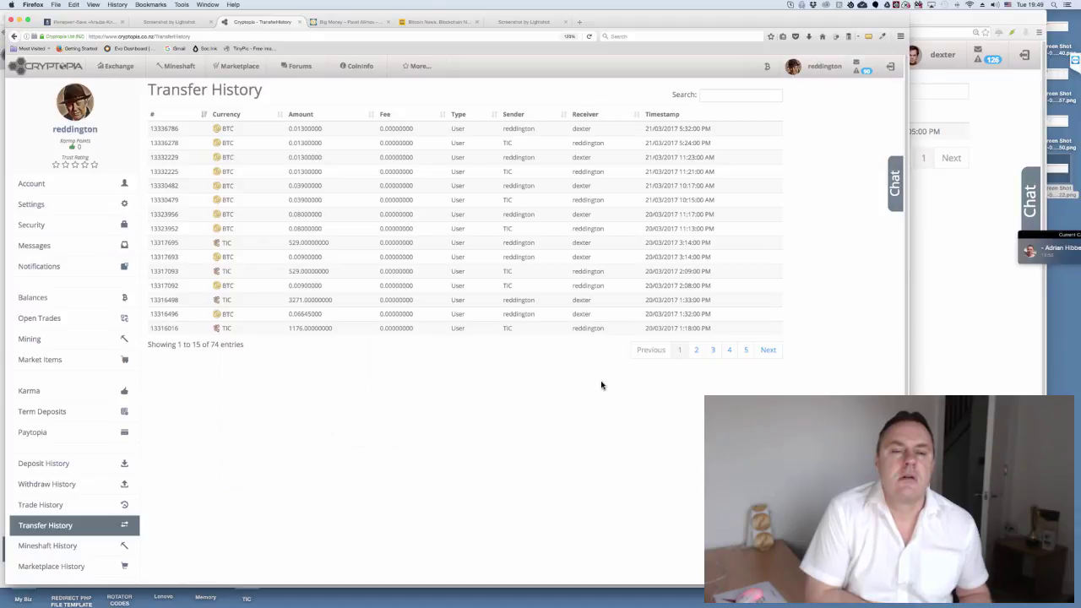
{"action": "left_click_drag", "start_coordinate": [601, 382], "coordinate": [602, 384]}
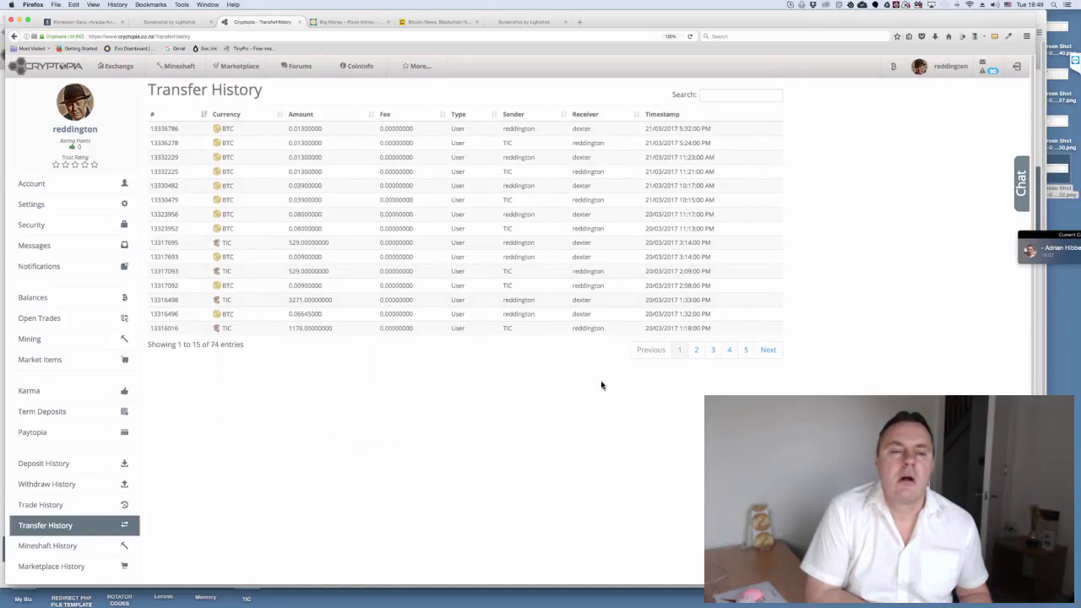
{"action": "left_click", "coordinate": [44, 463]}
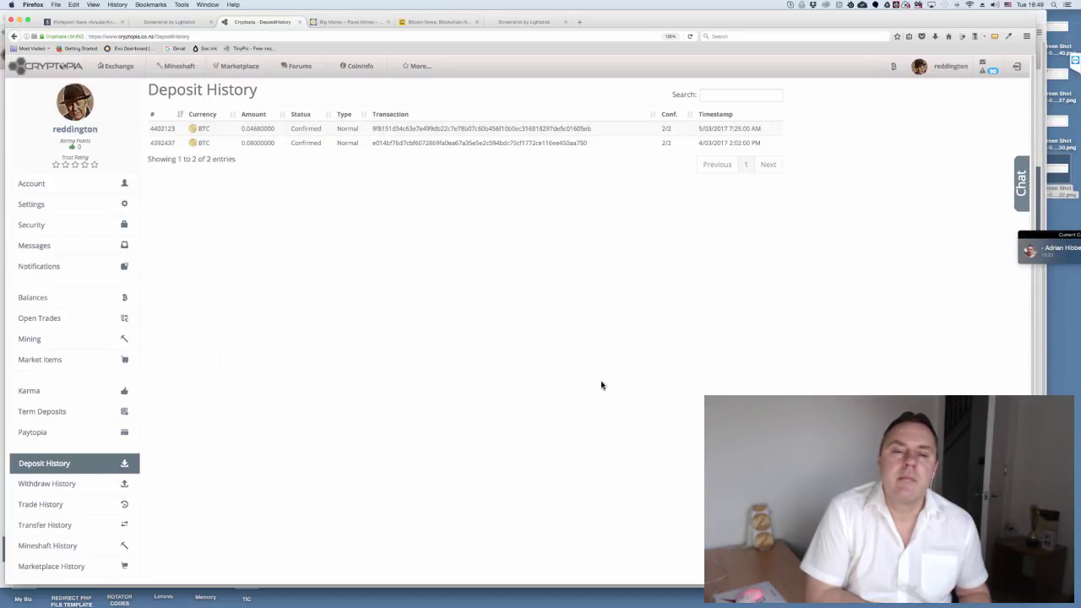
{"action": "key", "text": "shift+Tab"}
{"action": "key", "text": "shift+Tab"}
{"action": "key", "text": "shift+Tab"}
{"action": "key", "text": "shift+Tab"}
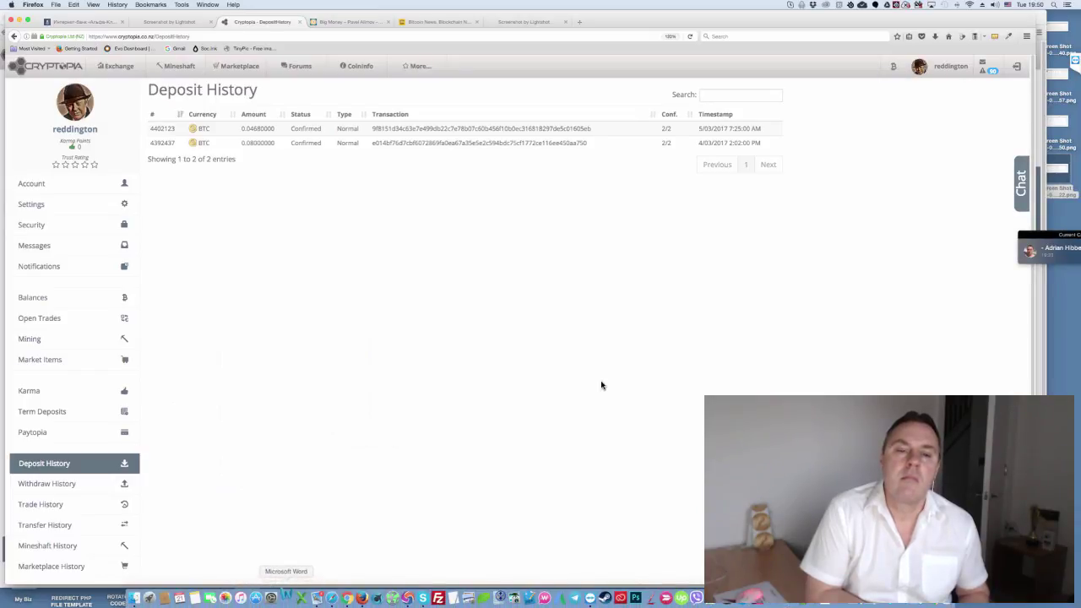
- Open a blank Word document and paste in the package rates, 0.06BTC = 2727TIC through 2BTC
{"action": "left_click", "coordinate": [286, 598]}
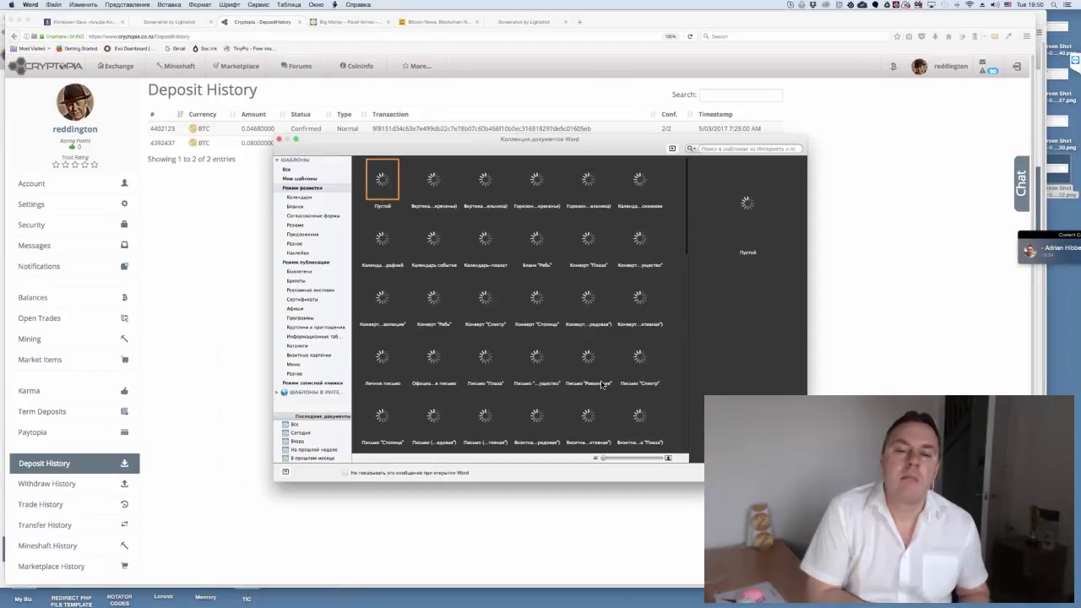
{"action": "key", "text": "Return"}
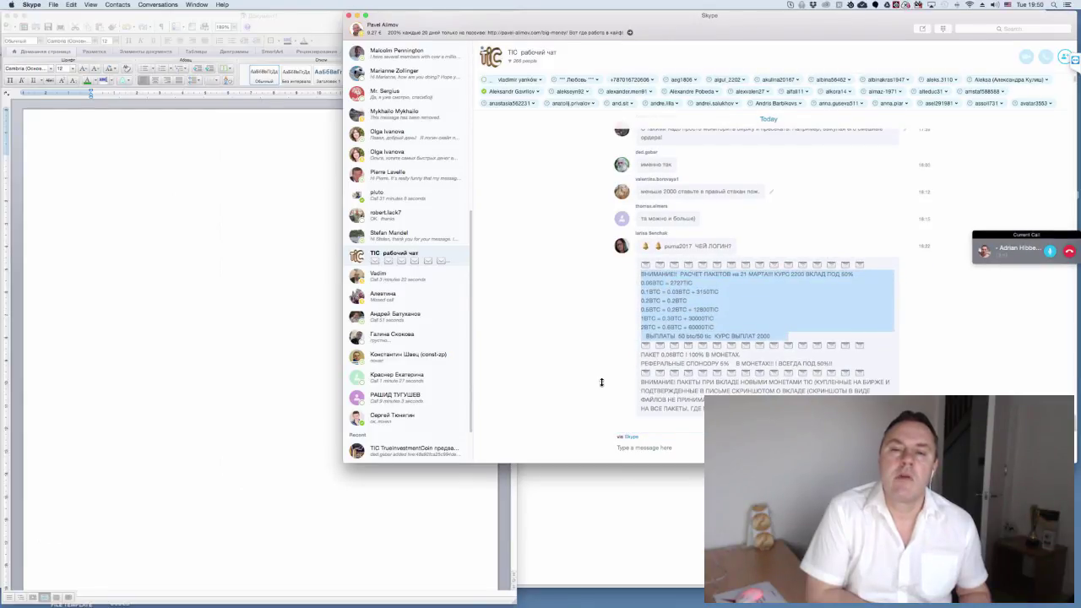
{"action": "key", "text": "super+m"}
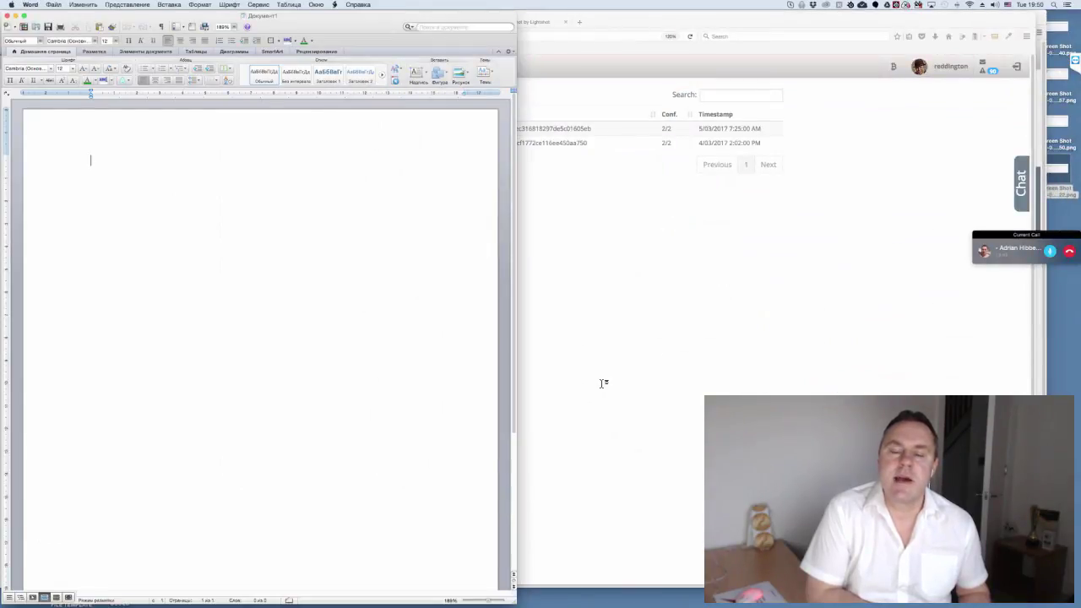
{"action": "type", "text": "ВНИМАНИЕ!! РАСЧЕТ ПАКЕТОВ на 21 МАРТА!!! КУРС 2200 ВКЛАД ПОД 50% 0.06BTC = 2727TIC 0.1BTC = 0.03BTC + 3150TIC 0.2BTC = 0.2BTC 0.5BTC = 0.2BTC + 12800TIC 1BTC = 0.3BTC + 30000TIC 2BTC = 0.6BTC + 60000TIC ВЫПЛАТЫ 50 btc/50 tic КУРС ВЫПЛАТ 2000"}
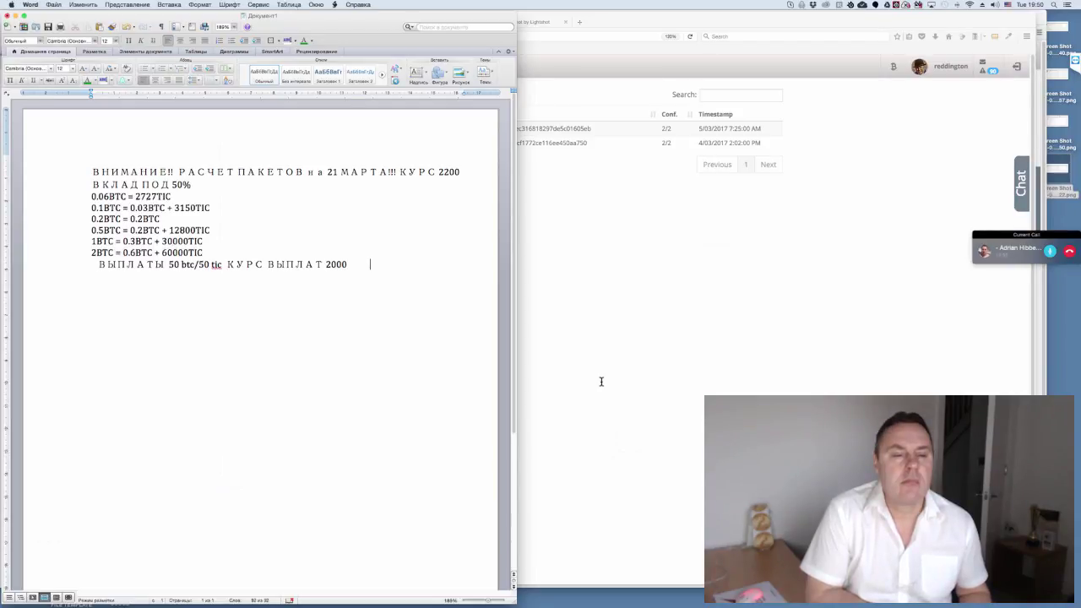
- Widen the Word window, then delete the top heading paragraph and the bottom ВЫПЛАТЫ payout line
{"action": "left_click_drag", "start_coordinate": [601, 381], "coordinate": [601, 382]}
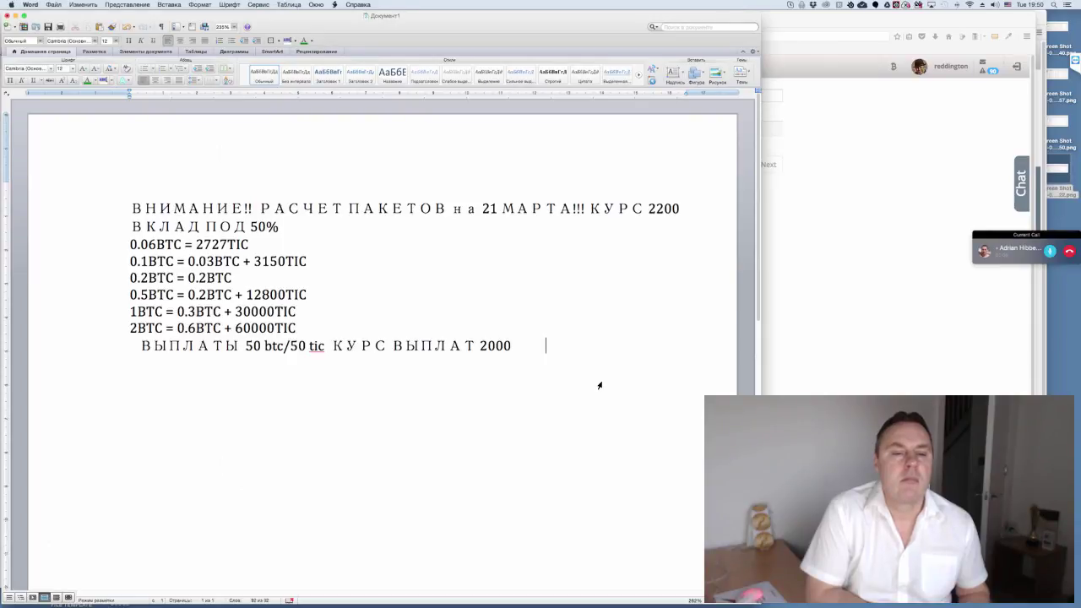
{"action": "key", "text": "ctrl+Home"}
{"action": "key", "text": "ctrl+shift+Down"}
{"action": "key", "text": "BackSpace"}
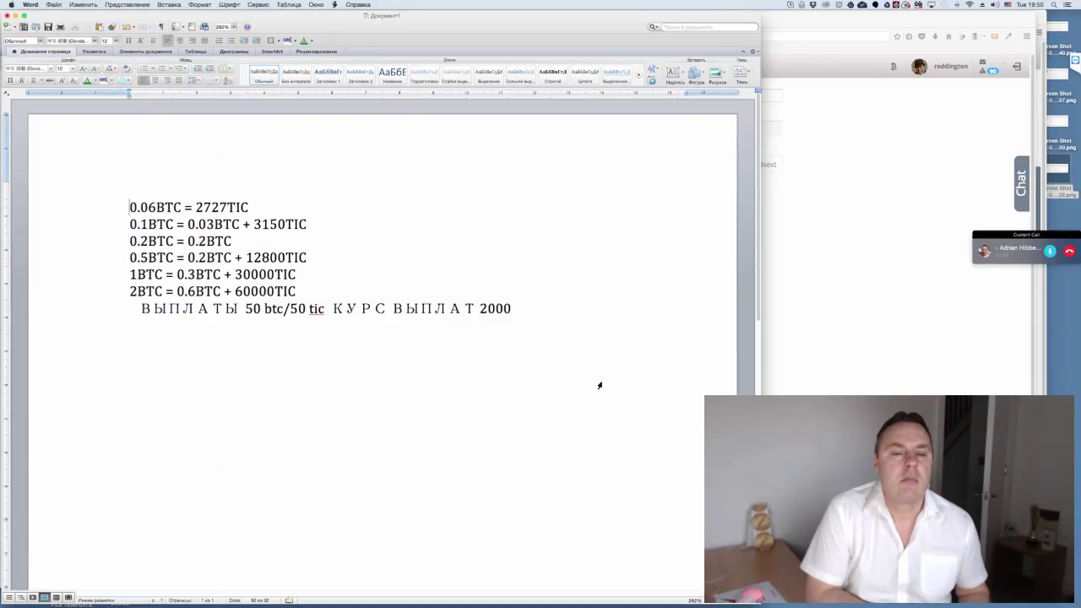
{"action": "key", "text": "ctrl+End"}
{"action": "key", "text": "ctrl+shift+Up"}
{"action": "key", "text": "BackSpace"}
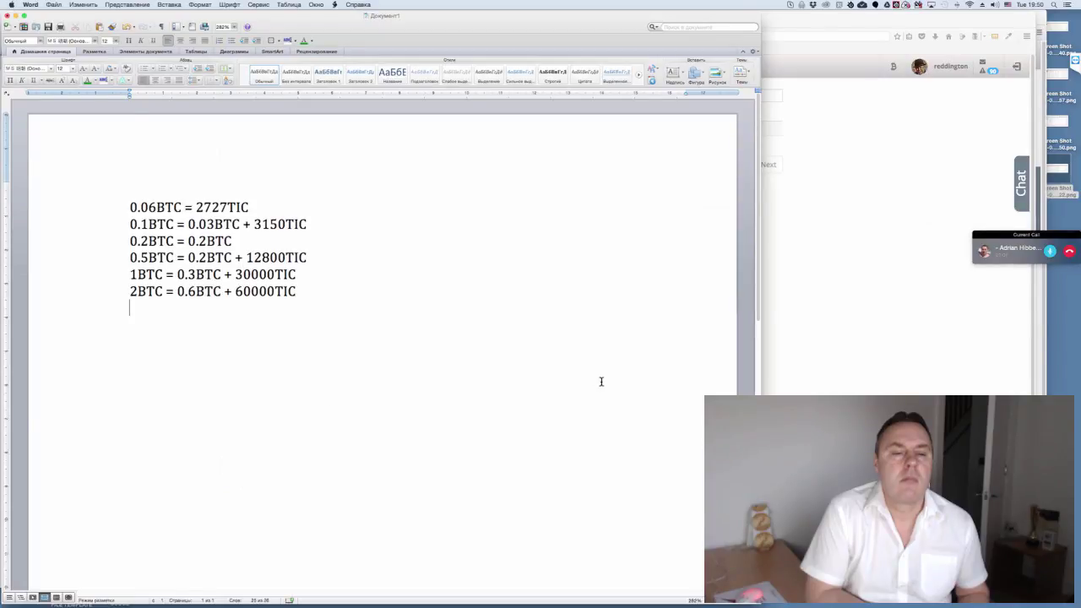
{"action": "key", "text": "ctrl+Home"}
{"action": "key", "text": "shift+Right"}
{"action": "key", "text": "shift+Right"}
{"action": "key", "text": "shift+Right"}
{"action": "key", "text": "shift+Right"}
{"action": "key", "text": "shift+Right"}
{"action": "key", "text": "shift+Right"}
{"action": "key", "text": "shift+Right"}
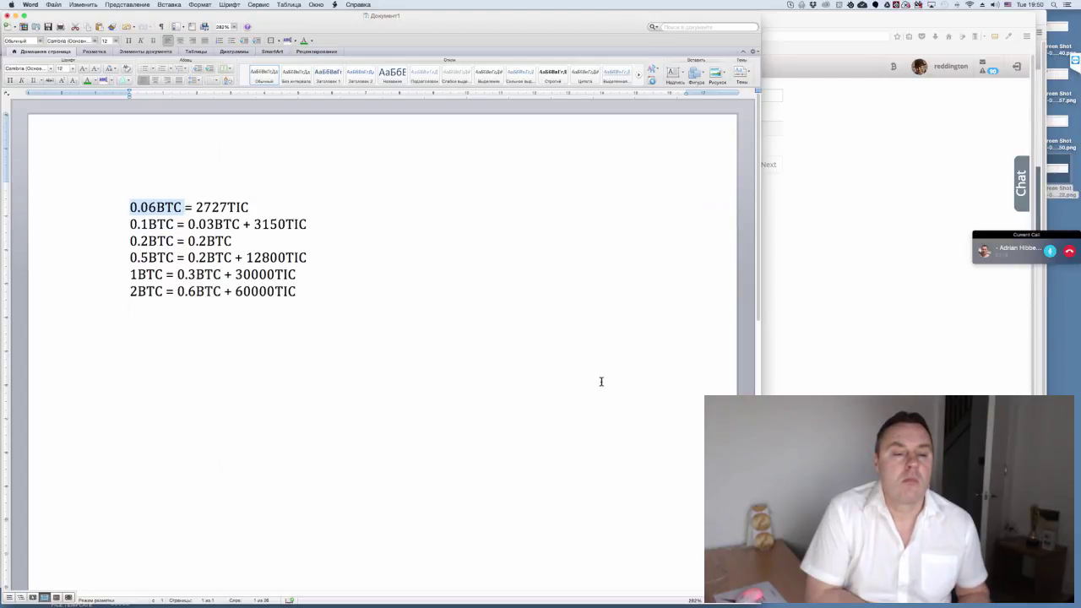
{"action": "key", "text": "Down"}
{"action": "key", "text": "Down"}
{"action": "key", "text": "Down"}
{"action": "key", "text": "Down"}
{"action": "key", "text": "shift+Right"}
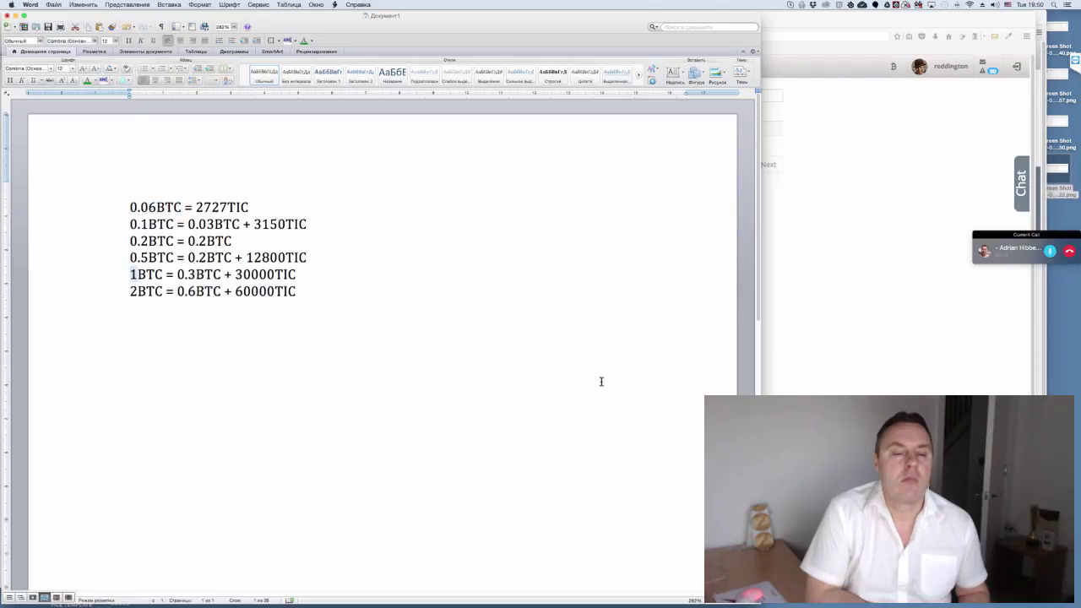
{"action": "key", "text": "Down"}
{"action": "key", "text": "shift+Right"}
{"action": "key", "text": "Down"}
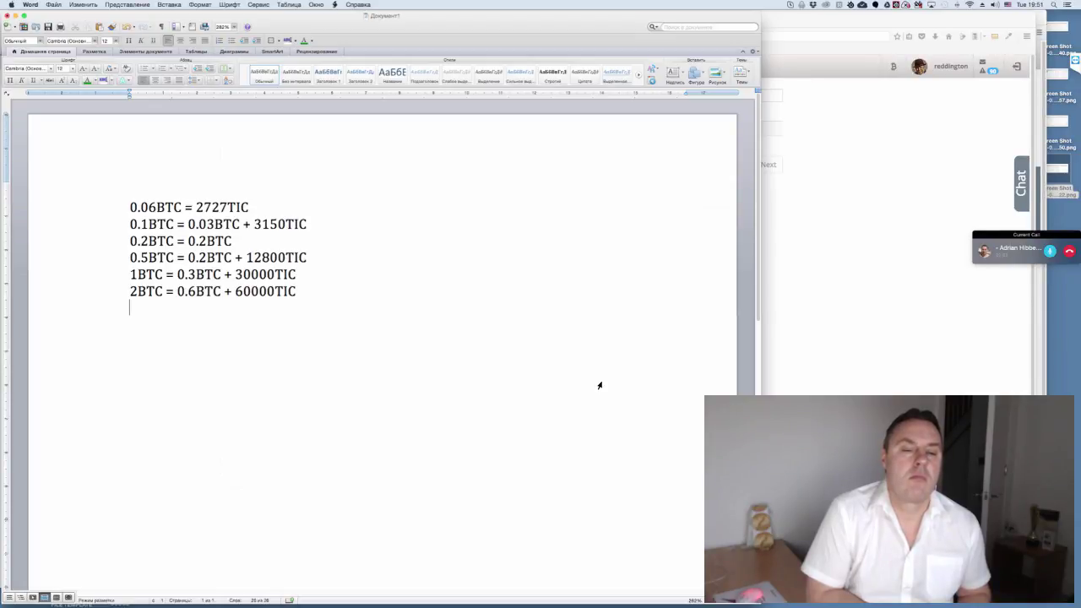
{"action": "key", "text": "Up"}
{"action": "key", "text": "Up"}
{"action": "key", "text": "Up"}
{"action": "key", "text": "Up"}
{"action": "key", "text": "Up"}
{"action": "key", "text": "shift+Down"}
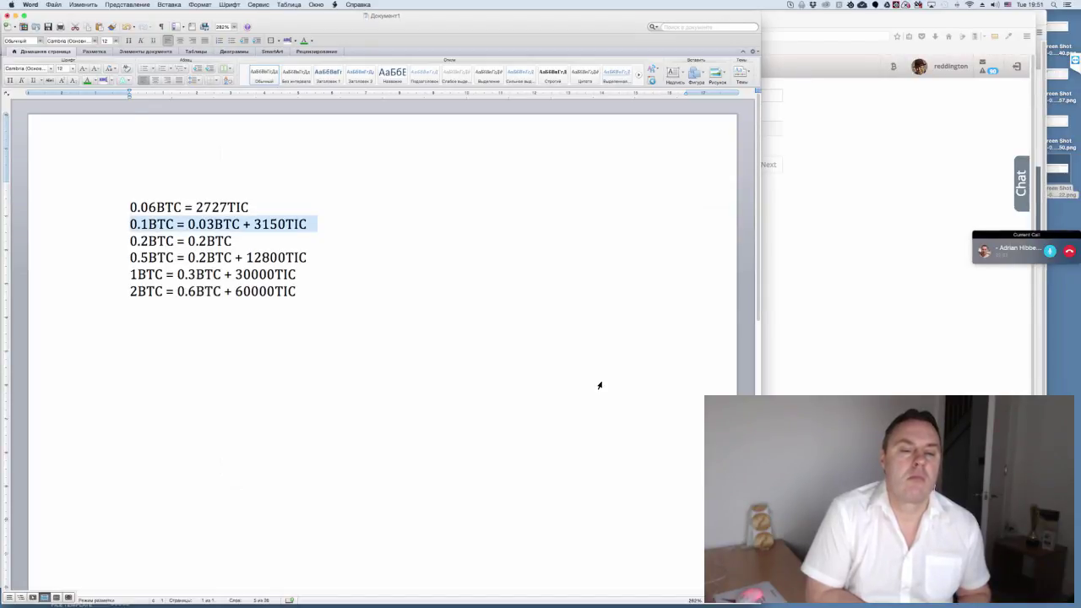
{"action": "key", "text": "Down"}
{"action": "key", "text": "Down"}
{"action": "key", "text": "shift+Down"}
{"action": "key", "text": "Down"}
{"action": "key", "text": "shift+Down"}
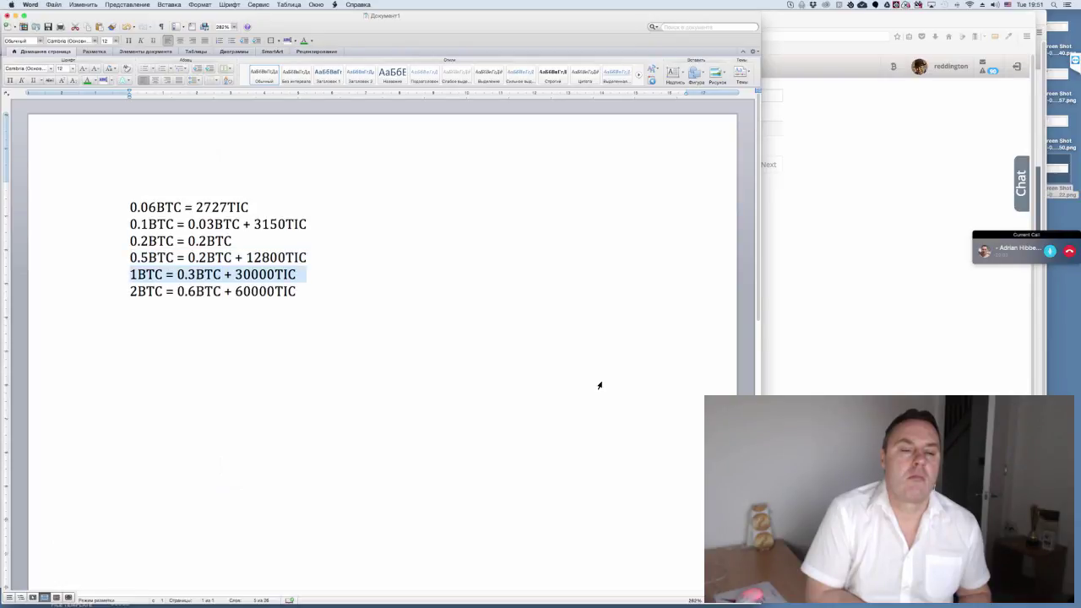
{"action": "key", "text": "Down"}
{"action": "key", "text": "shift+Down"}
{"action": "key", "text": "Up"}
{"action": "key", "text": "Up"}
{"action": "key", "text": "Up"}
{"action": "key", "text": "Up"}
{"action": "key", "text": "alt+Right"}
{"action": "key", "text": "alt+Right"}
{"action": "key", "text": "alt+Right"}
{"action": "key", "text": "alt+shift+Right"}
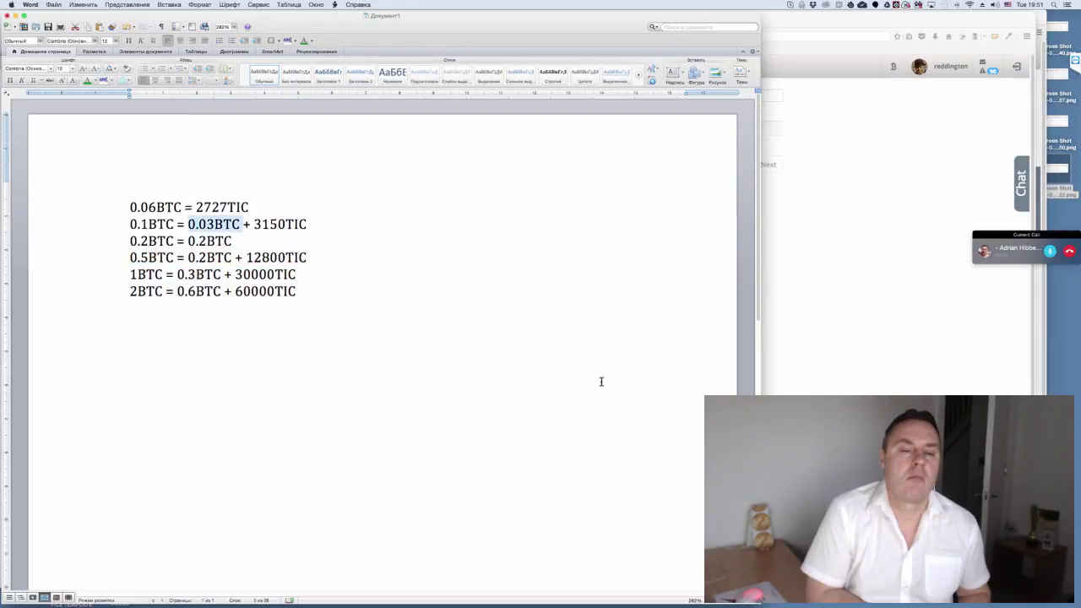
{"action": "key", "text": "alt+Right"}
{"action": "key", "text": "alt+Right"}
{"action": "key", "text": "alt+shift+Right"}
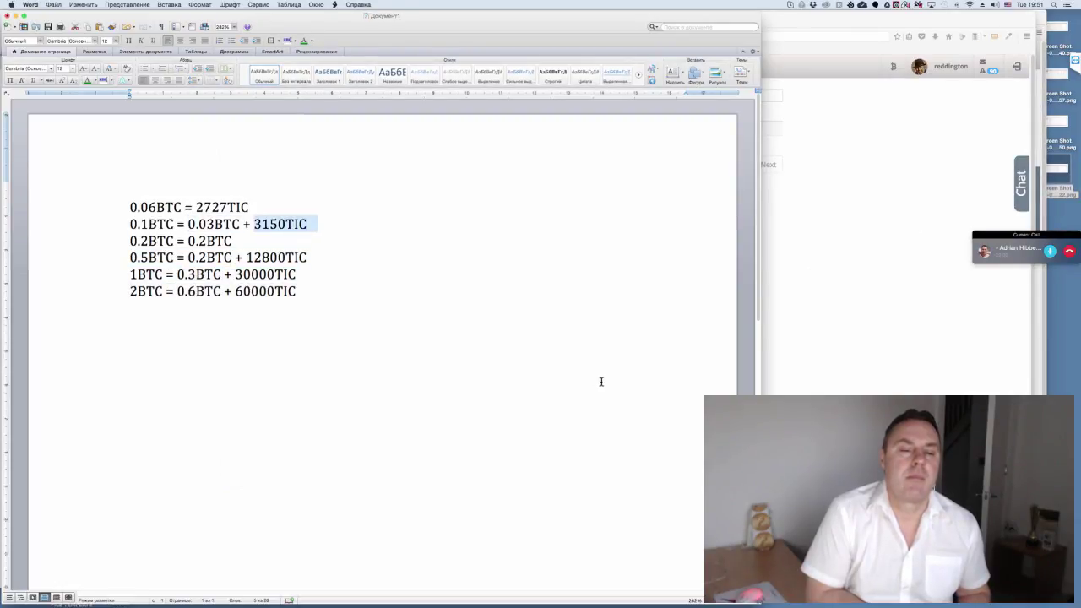
{"action": "key", "text": "Down"}
{"action": "key", "text": "Down"}
{"action": "key", "text": "alt+Left"}
{"action": "key", "text": "alt+Left"}
{"action": "key", "text": "alt+Left"}
{"action": "key", "text": "alt+shift+Right"}
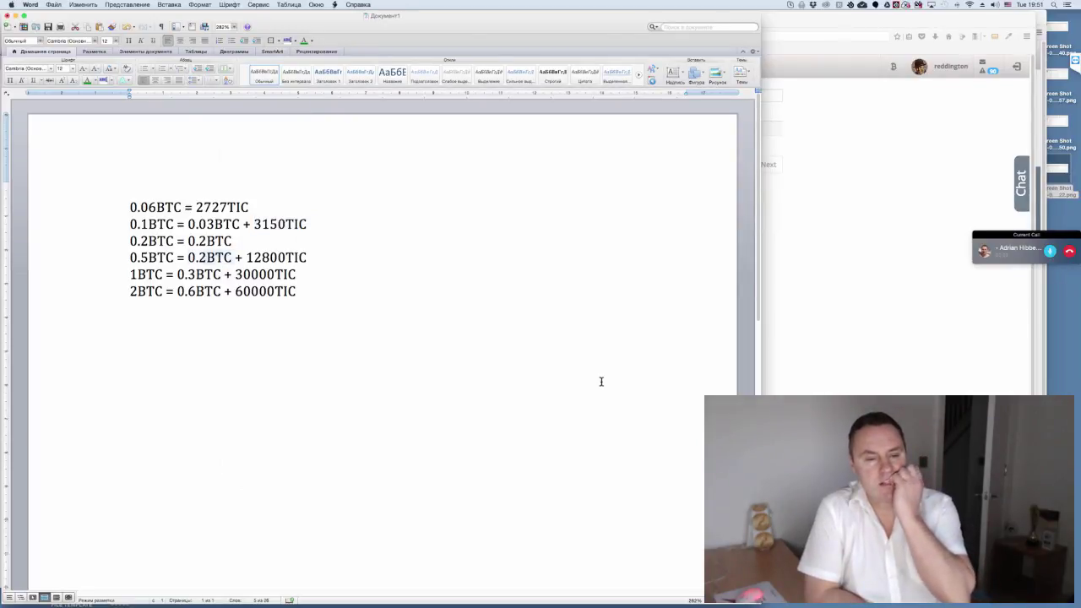
{"action": "key", "text": "alt+Right"}
{"action": "key", "text": "alt+Right"}
{"action": "key", "text": "alt+shift+Right"}
{"action": "key", "text": "Right"}
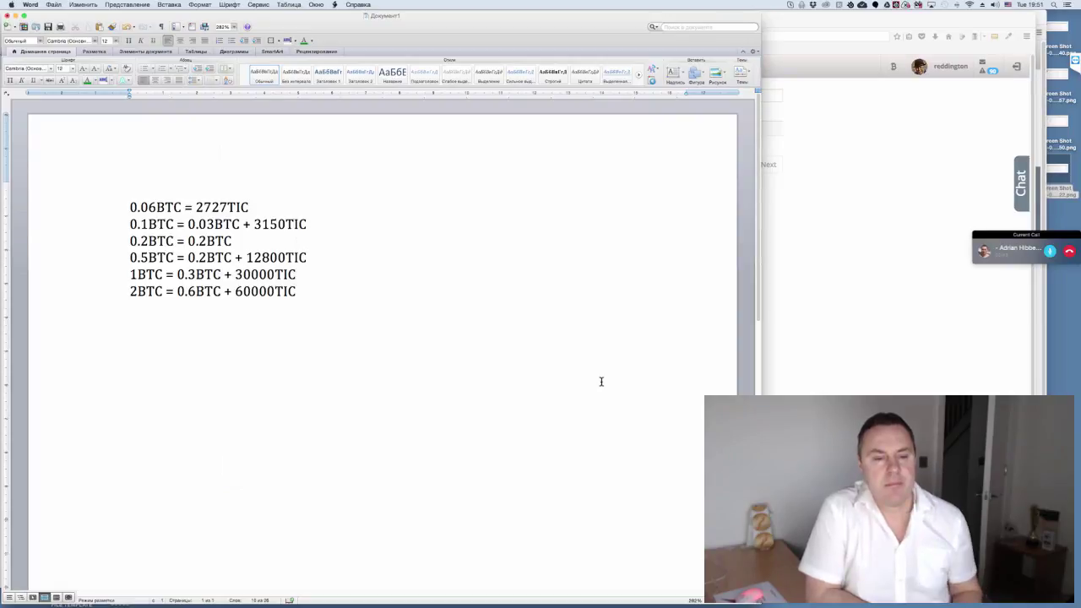
{"action": "key", "text": "Down"}
{"action": "key", "text": "Down"}
{"action": "key", "text": "Down"}
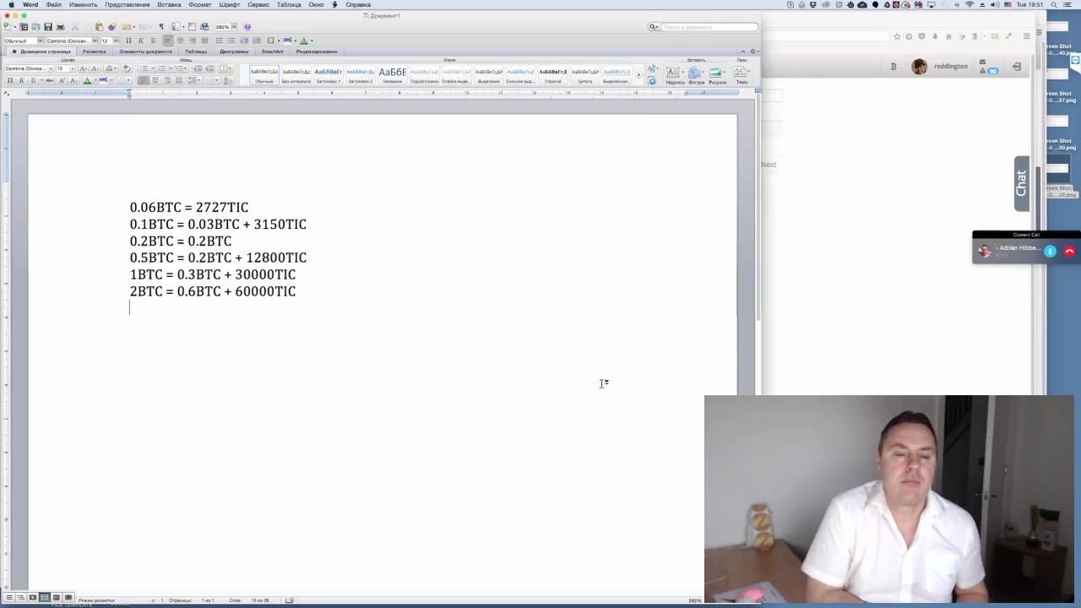
{"action": "key", "text": "Return"}
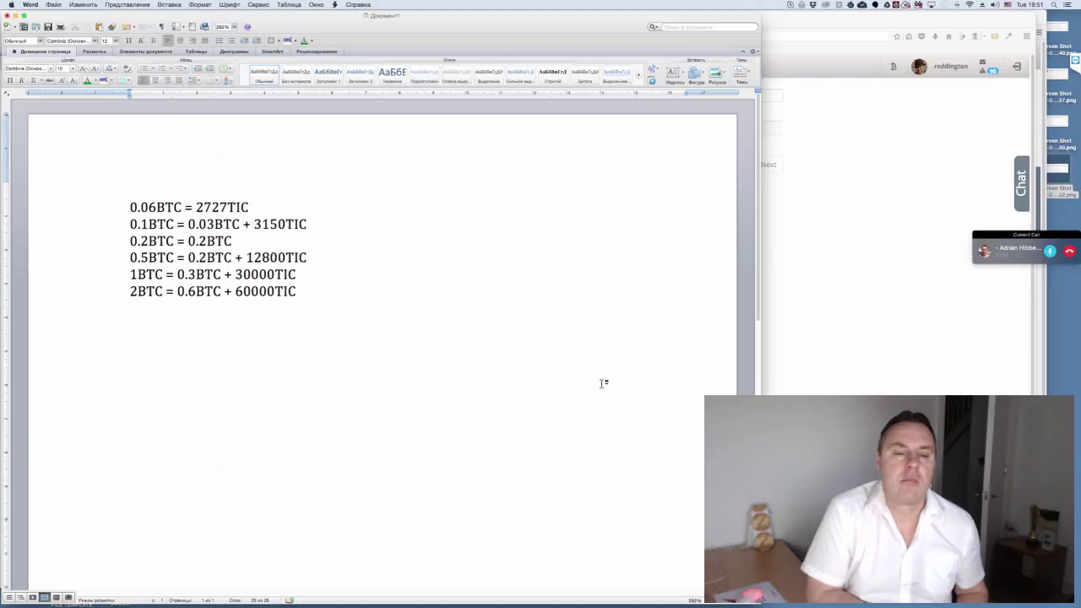
- Type '1 B' on the new line and colour the 1BTC = 0.3BTC + 30000TIC line red
{"action": "type", "text": "1"}
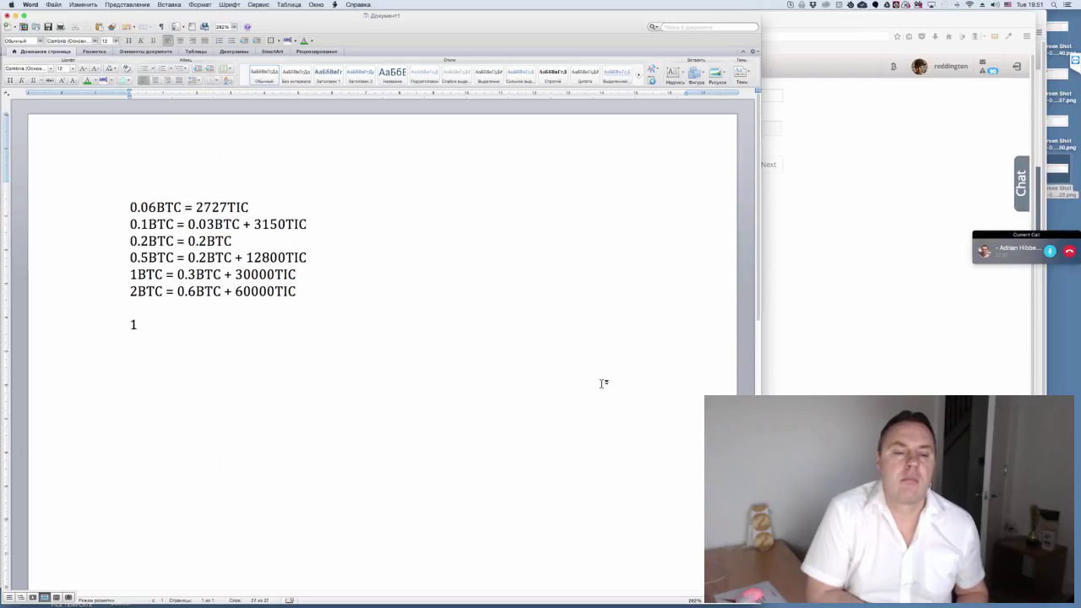
{"action": "type", "text": " B"}
{"action": "key", "text": "Up"}
{"action": "key", "text": "Up"}
{"action": "key", "text": "Up"}
{"action": "key", "text": "Home"}
{"action": "key", "text": "shift+Down"}
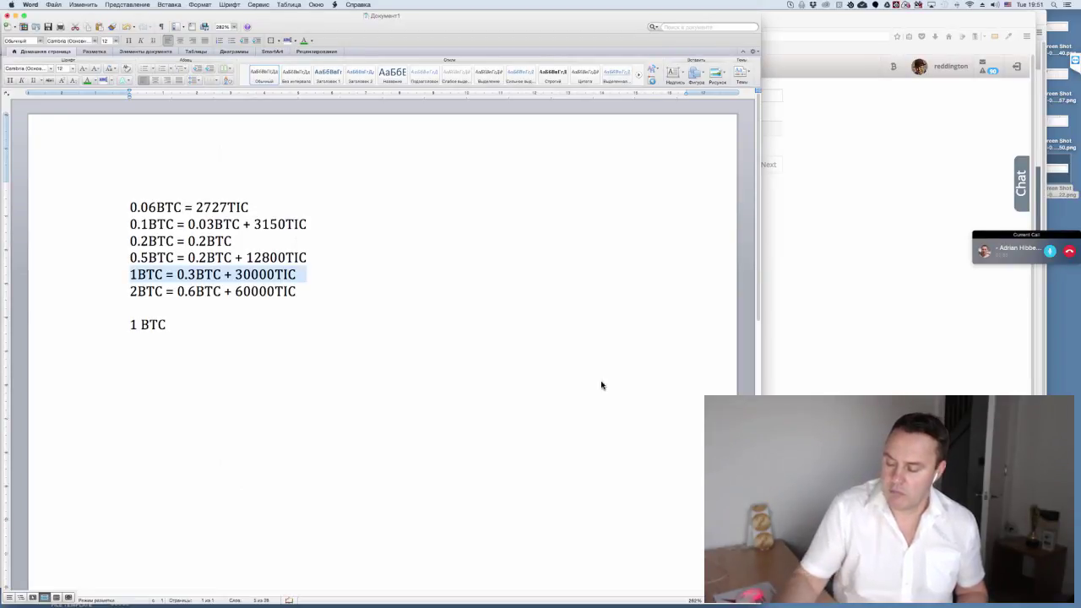
{"action": "left_click", "coordinate": [93, 81]}
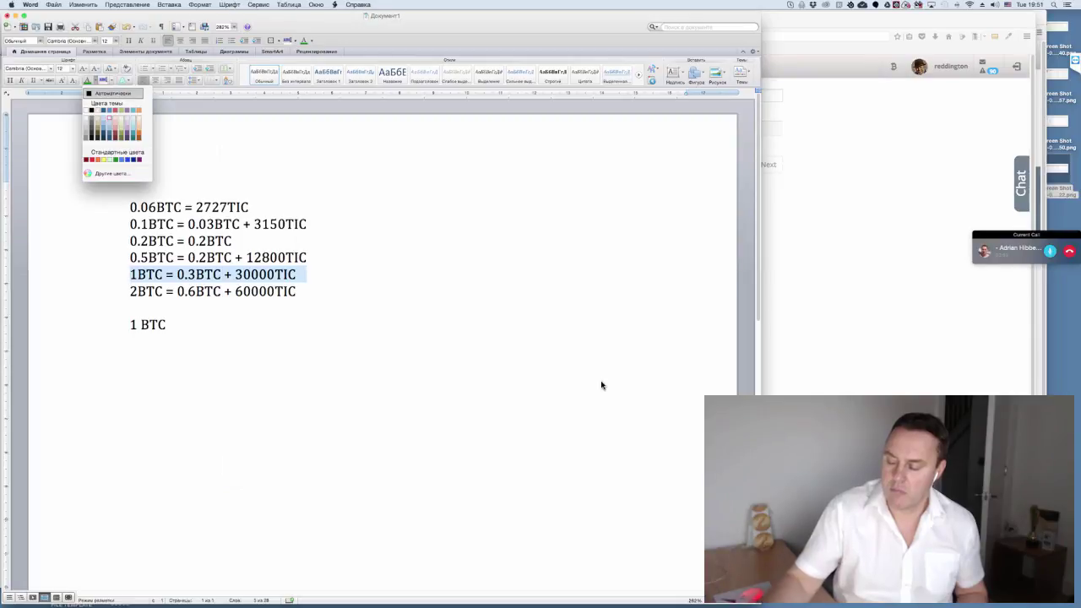
{"action": "key", "text": "Return"}
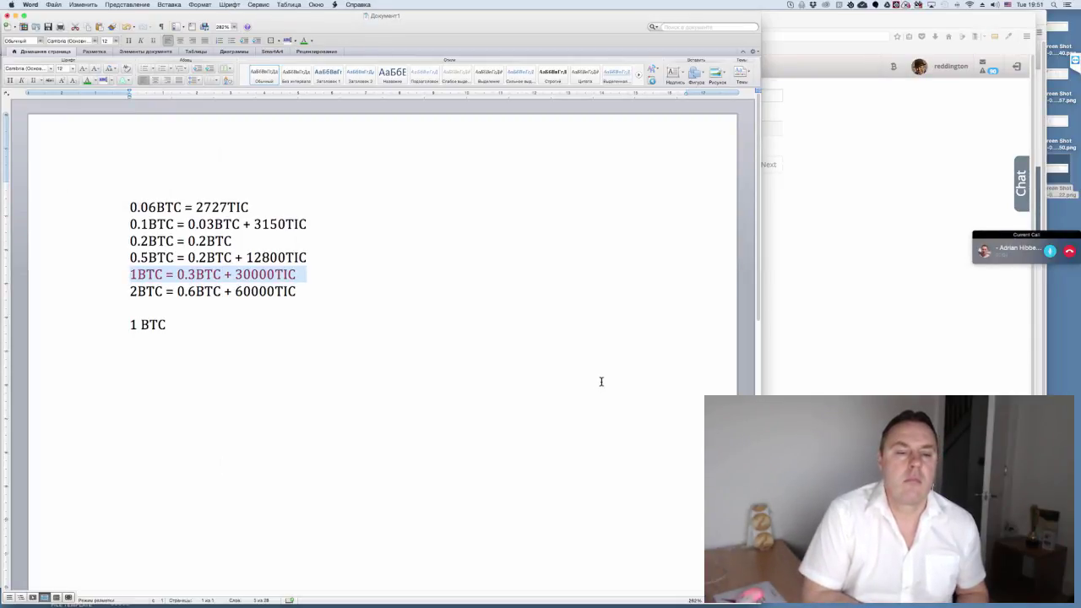
- Deselect the red line and select its 30000TIC amount
{"action": "key", "text": "Right"}
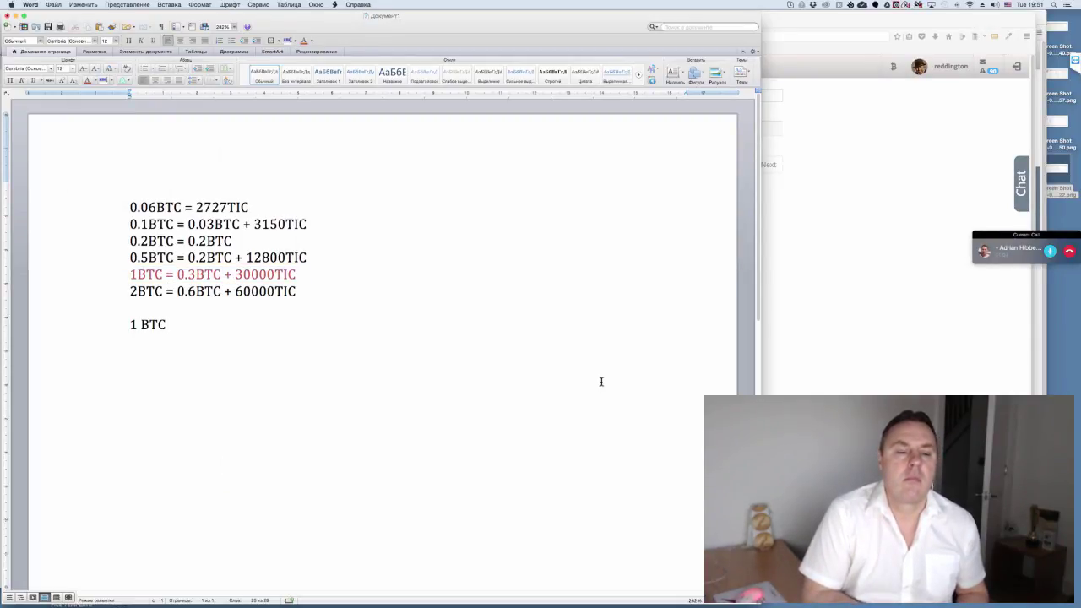
{"action": "key", "text": "shift+Right"}
{"action": "key", "text": "shift+Right"}
{"action": "key", "text": "shift+Right"}
{"action": "key", "text": "shift+Right"}
{"action": "key", "text": "shift+Left"}
{"action": "key", "text": "shift+Left"}
{"action": "key", "text": "shift+Right"}
{"action": "key", "text": "shift+Right"}
{"action": "key", "text": "shift+Right"}
{"action": "key", "text": "shift+Right"}
{"action": "key", "text": "shift+Right"}
{"action": "key", "text": "shift+Right"}
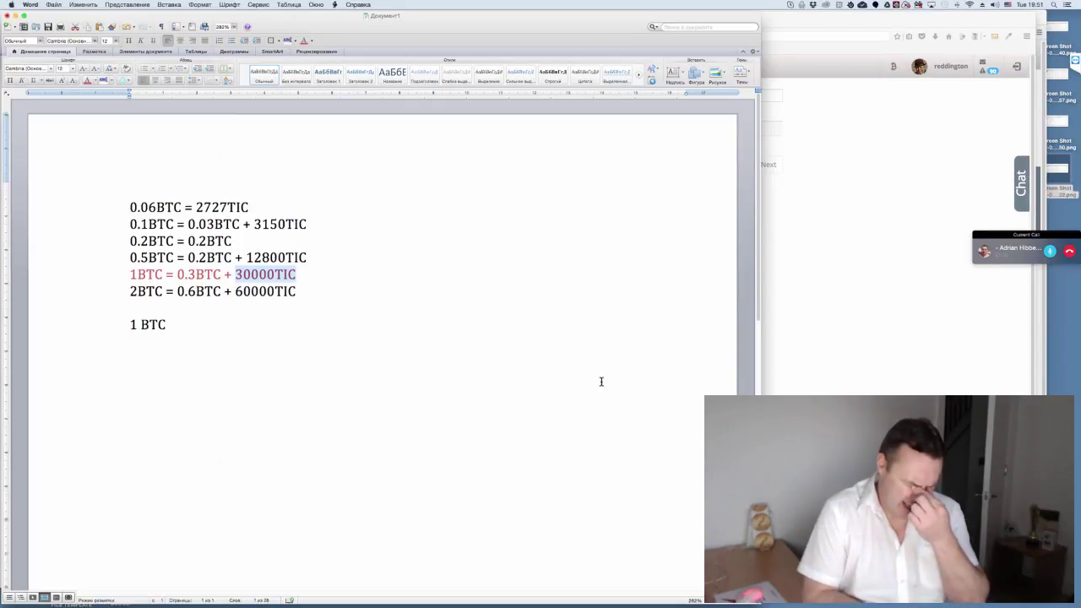
- In the other Cryptopia browser, search 'tic' for TIC/BTC, scroll to the order books, then return to Word
{"action": "key", "text": "super+Tab"}
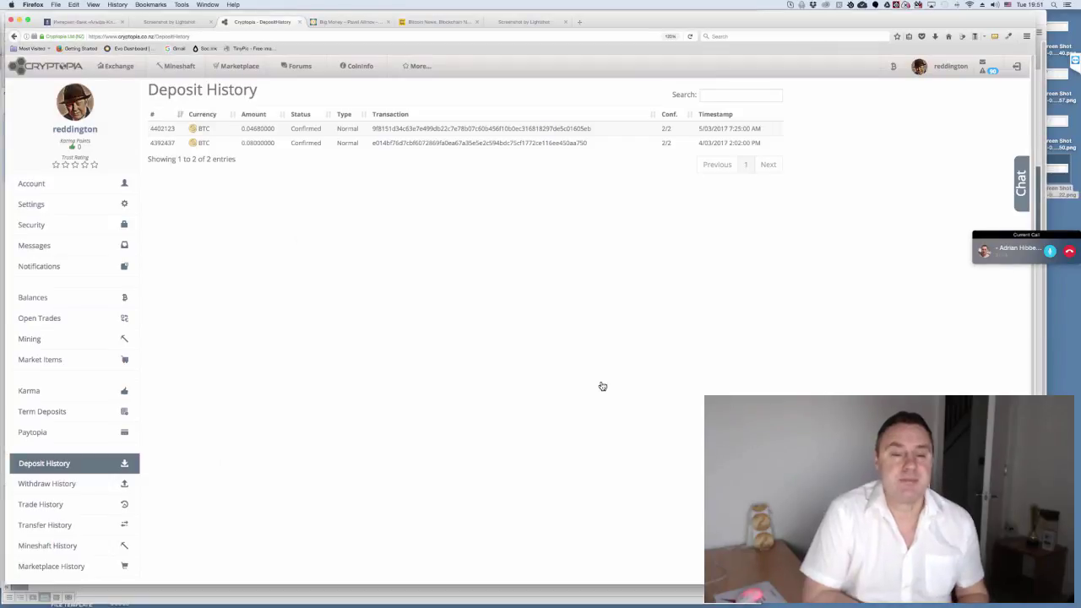
{"action": "key", "text": "super+m"}
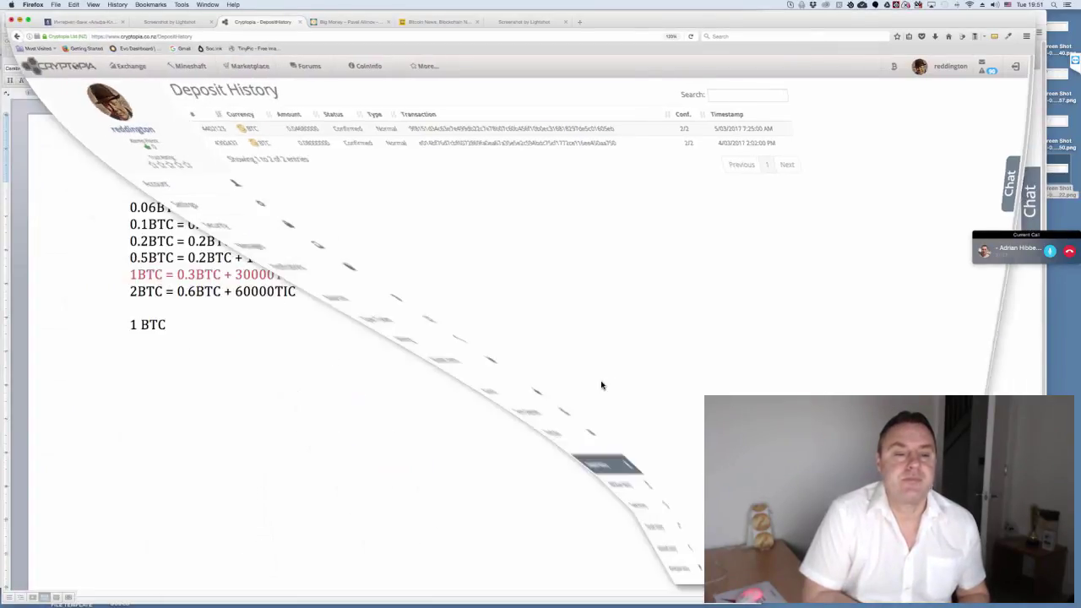
{"action": "key", "text": "super+Tab"}
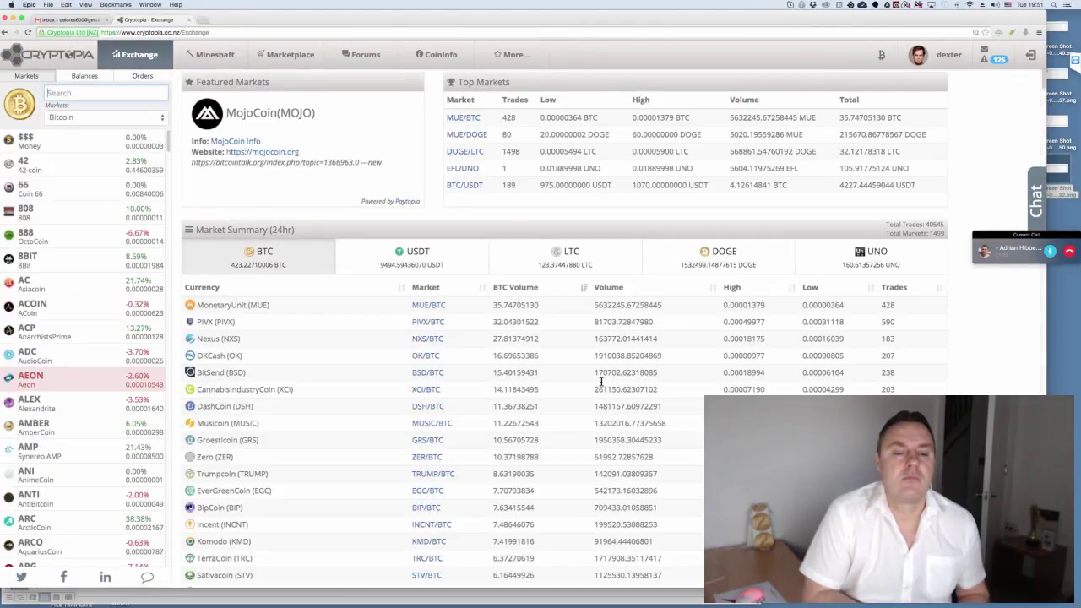
{"action": "type", "text": "tic"}
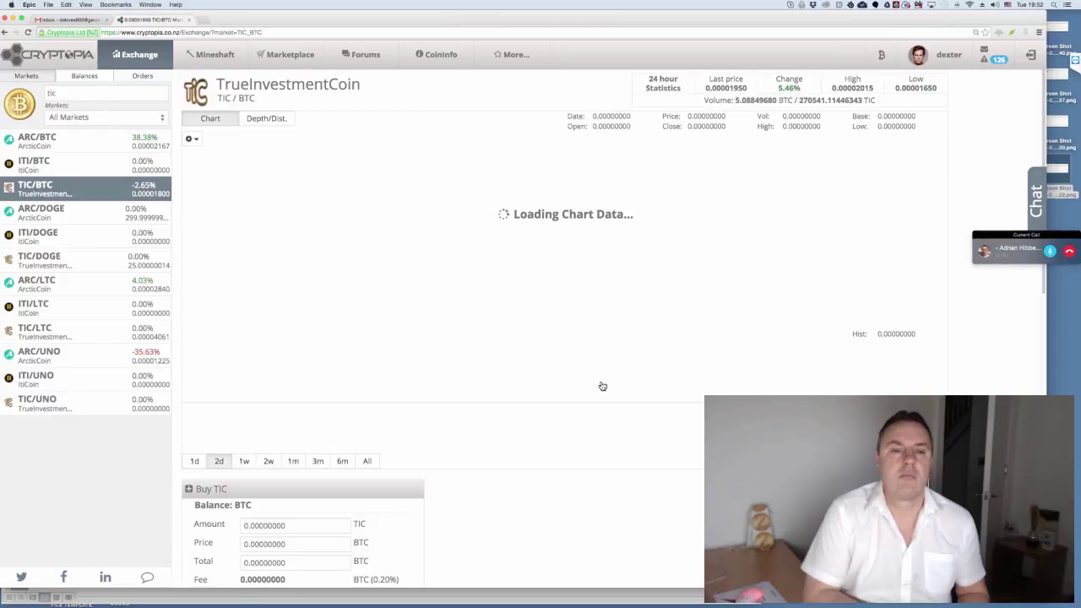
{"action": "scroll", "coordinate": [601, 385], "scroll_direction": "down", "scroll_amount": 5}
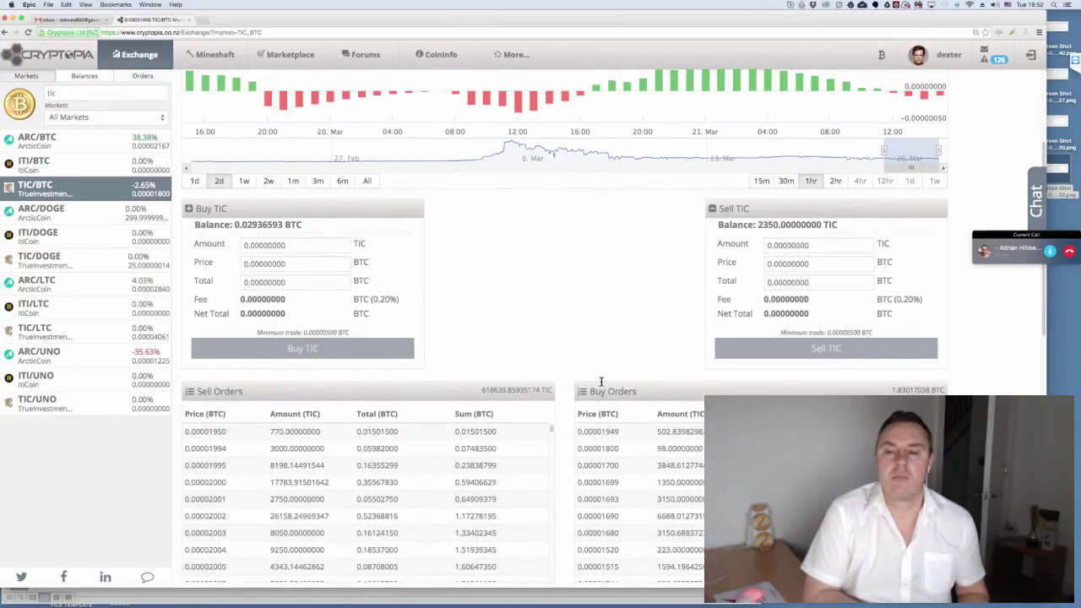
{"action": "scroll", "coordinate": [601, 385], "scroll_direction": "down", "scroll_amount": 2}
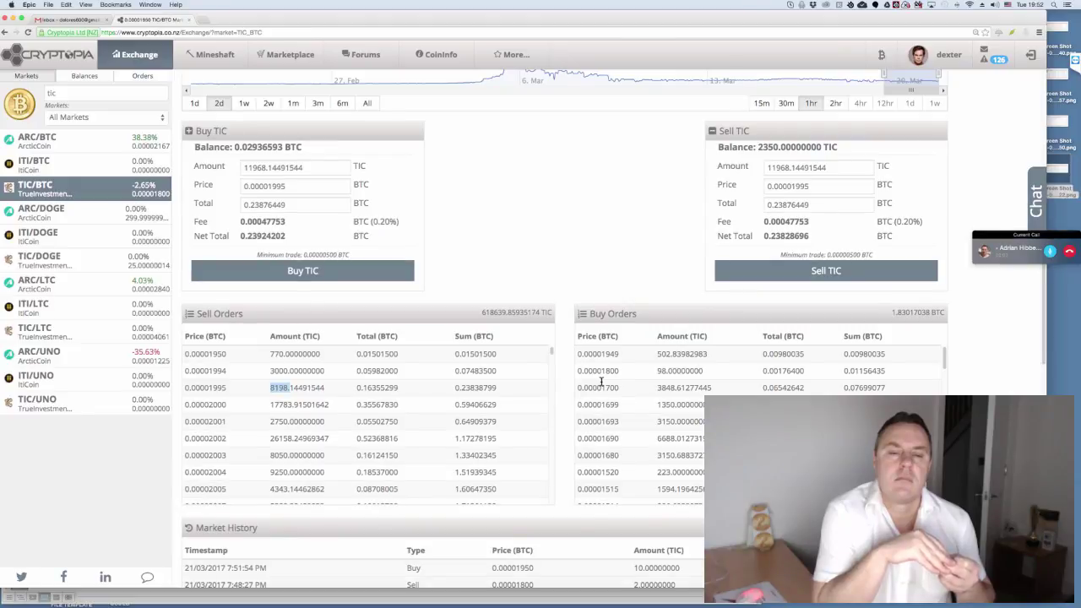
{"action": "key", "text": "super+Tab"}
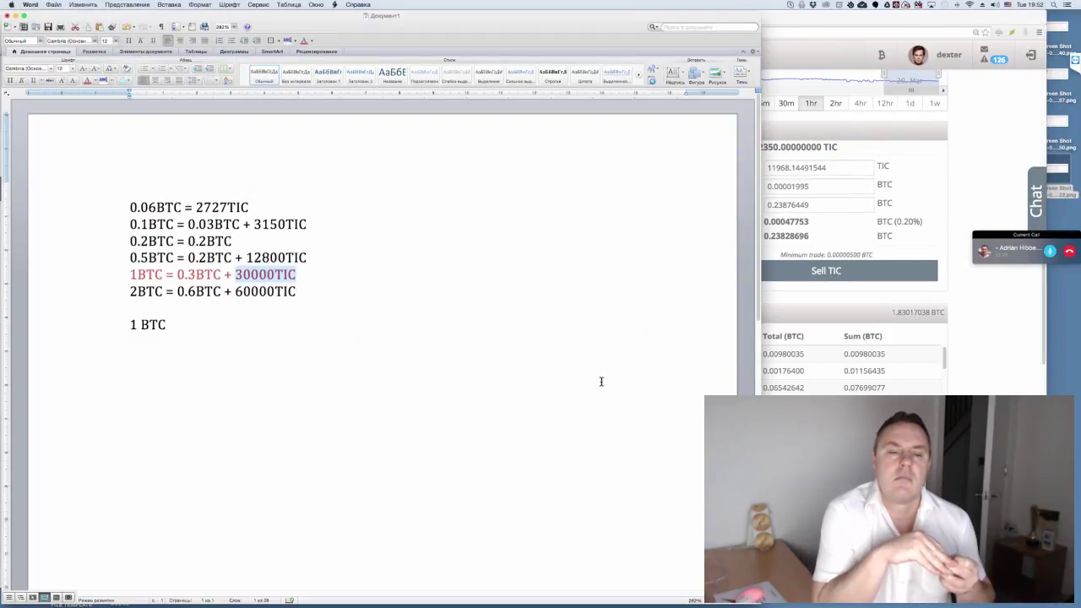
- Select parts of the red 1BTC line, then the '1 BTC' line below it
{"action": "key", "text": "alt+Left"}
{"action": "key", "text": "alt+Left"}
{"action": "key", "text": "shift+alt+Right"}
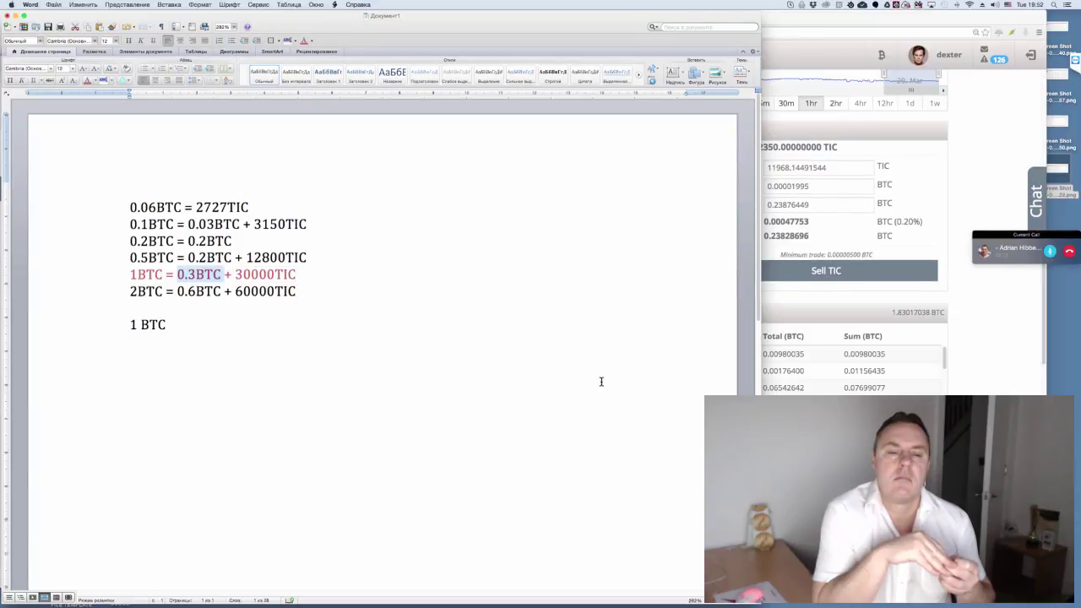
{"action": "left_click", "coordinate": [603, 383]}
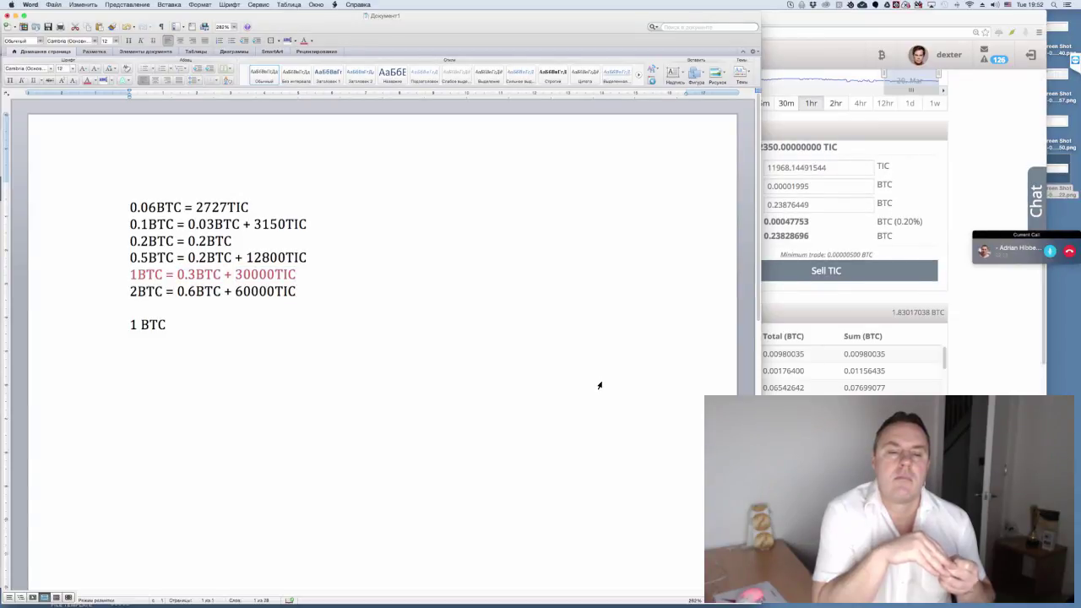
{"action": "key", "text": "shift+Home"}
{"action": "key", "text": "Left"}
{"action": "key", "text": "shift+Right"}
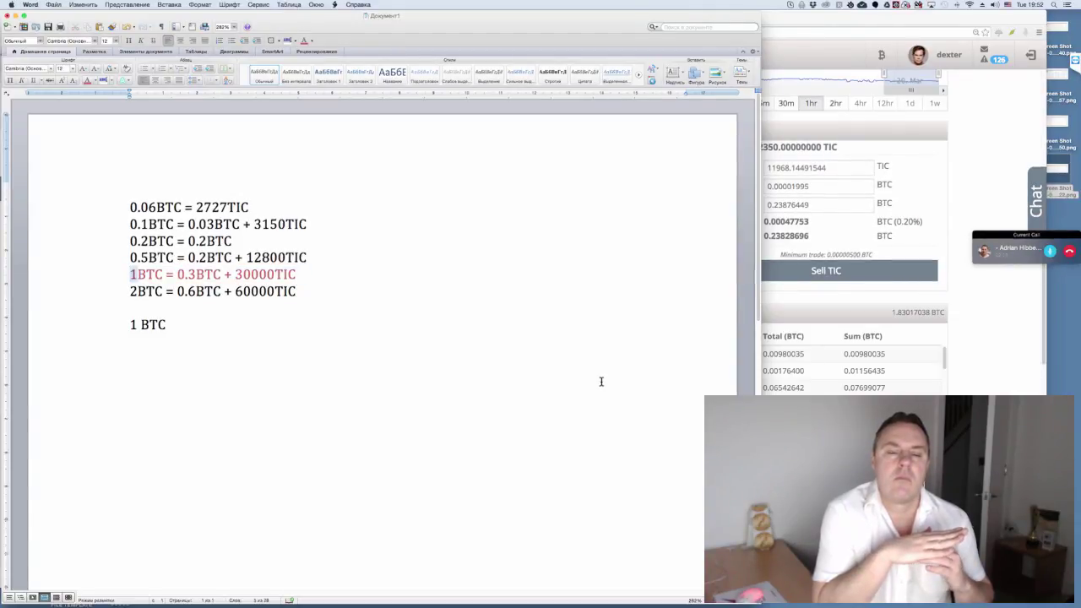
{"action": "key", "text": "shift+alt+Right"}
{"action": "key", "text": "Down"}
{"action": "key", "text": "Down"}
{"action": "key", "text": "Down"}
{"action": "key", "text": "shift+End"}
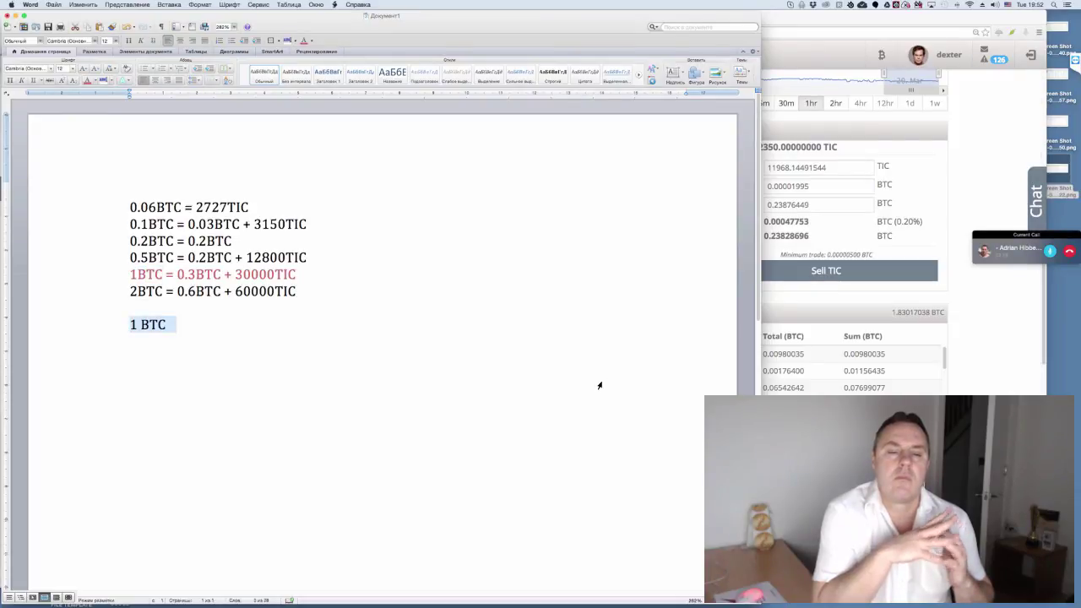
- Open and close font sizes without changes, reselect the red 1BTC line, and switch to Cryptopia
{"action": "key", "text": "super+shift+p"}
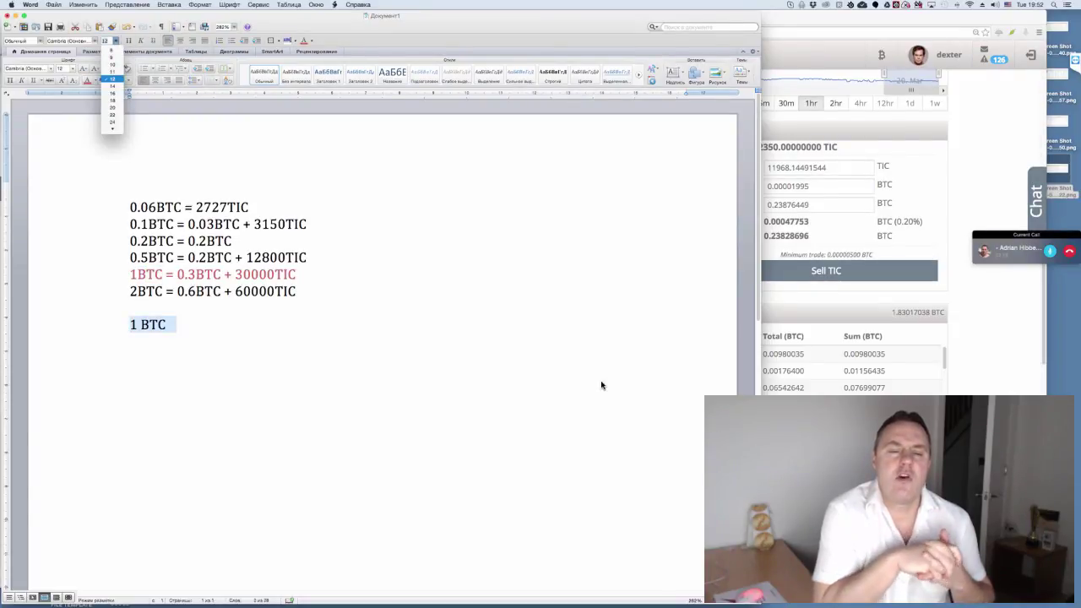
{"action": "key", "text": "Escape"}
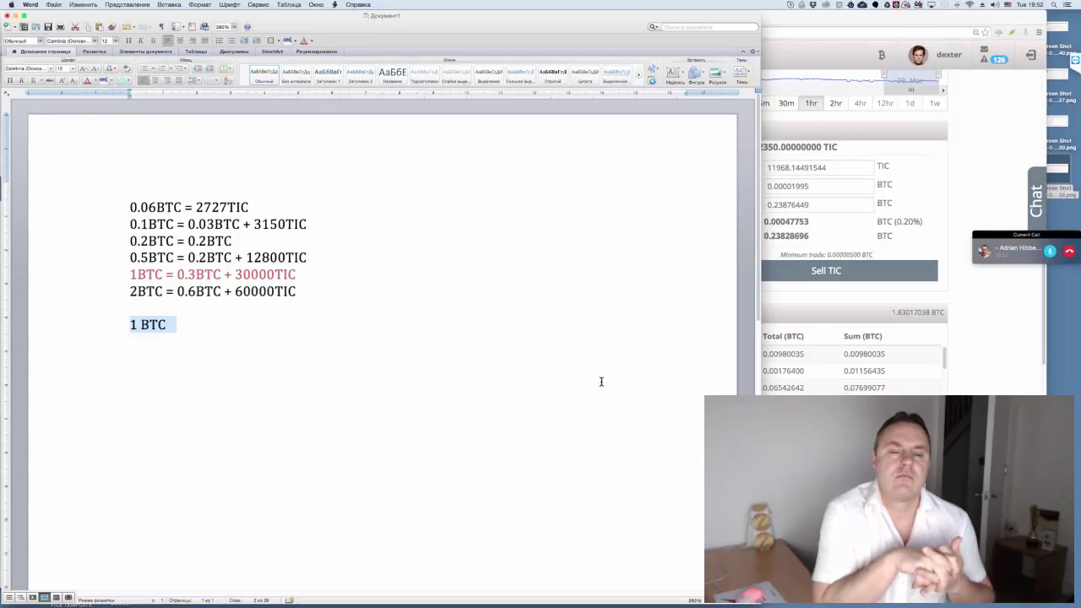
{"action": "key", "text": "Up"}
{"action": "key", "text": "Up"}
{"action": "key", "text": "Up"}
{"action": "key", "text": "shift+Down"}
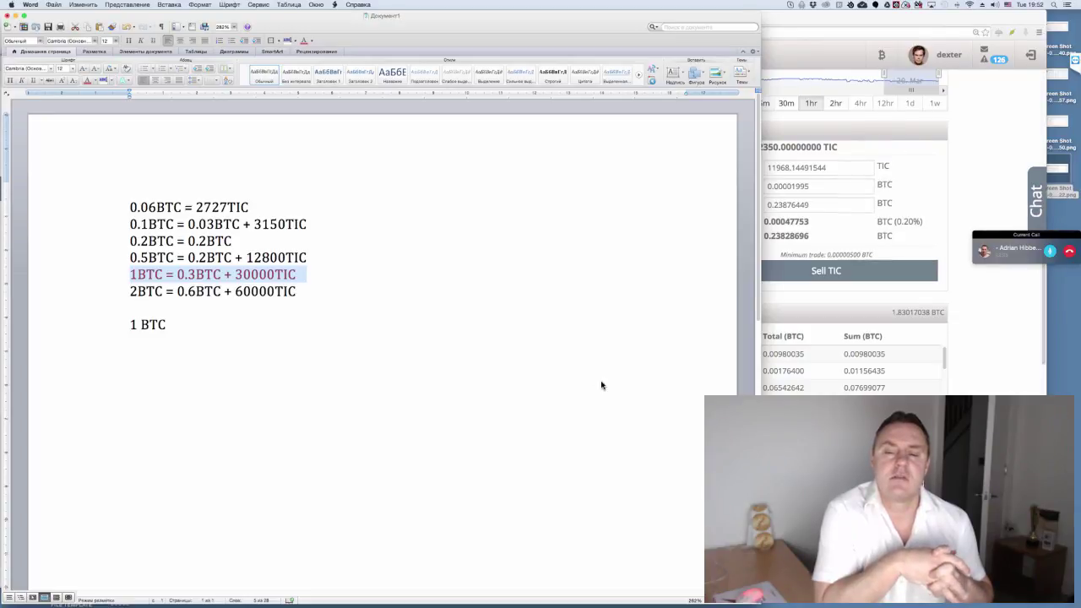
{"action": "key", "text": "super+Tab"}
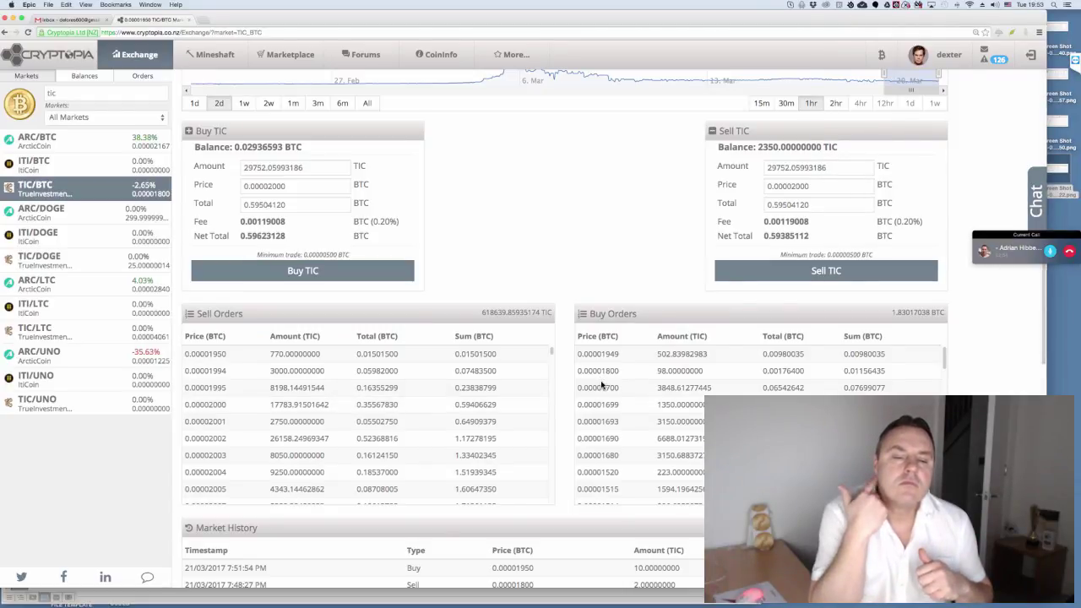
- Replace the Buy TIC amount with 30000
{"action": "key", "text": "Tab"}
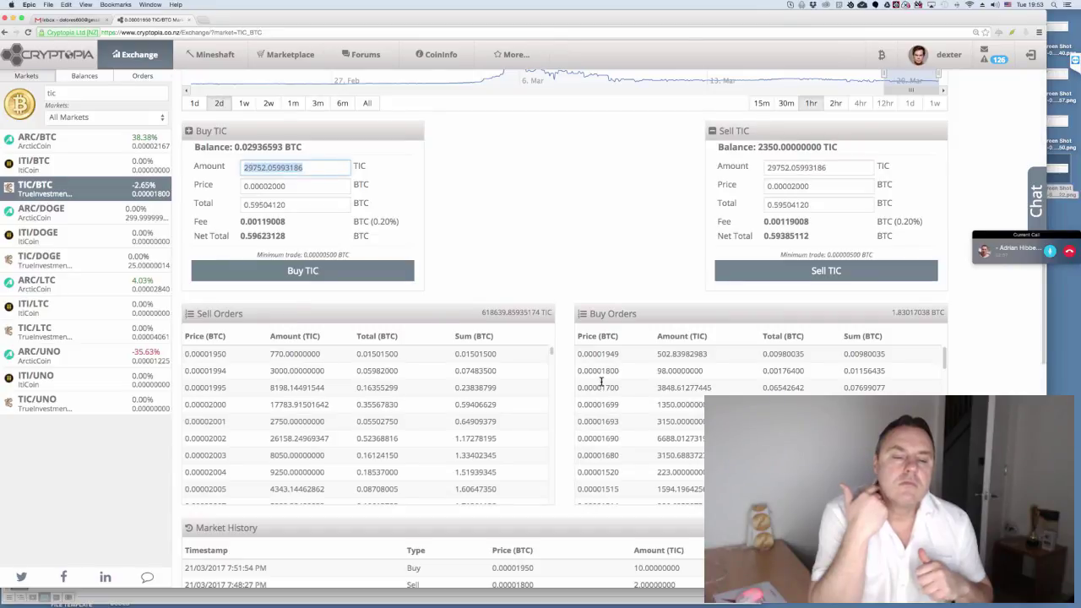
{"action": "type", "text": "30000"}
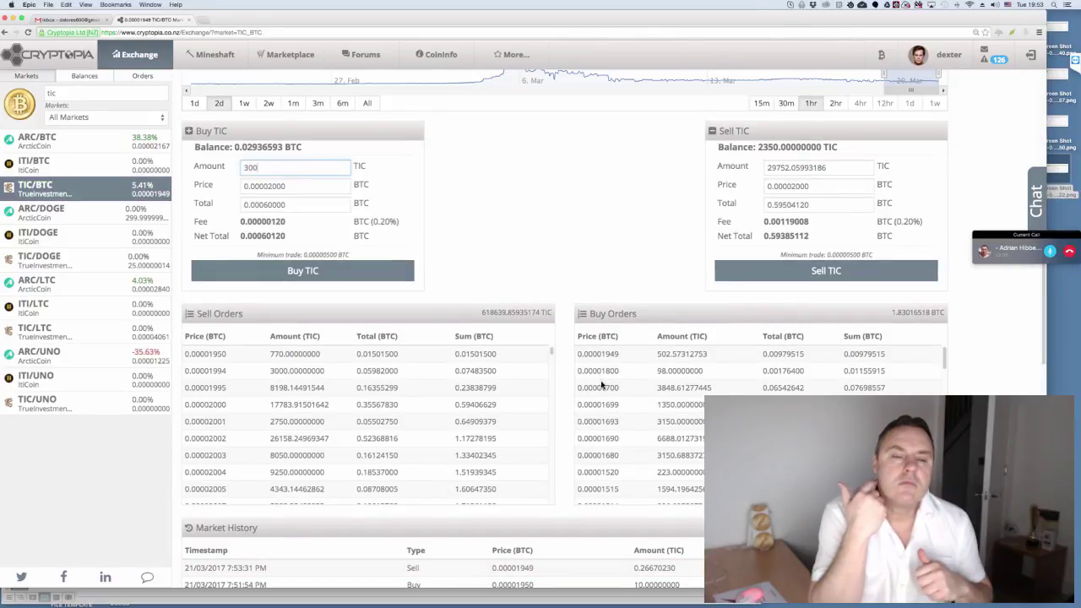
{"action": "left_click", "coordinate": [602, 385]}
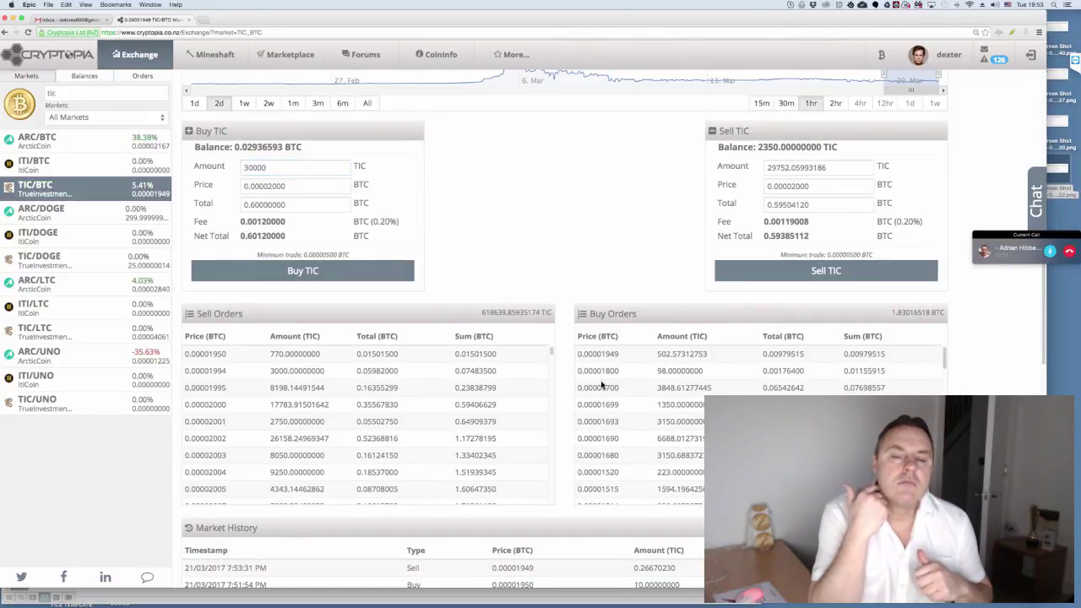
{"action": "mouse_move", "coordinate": [370, 587]}
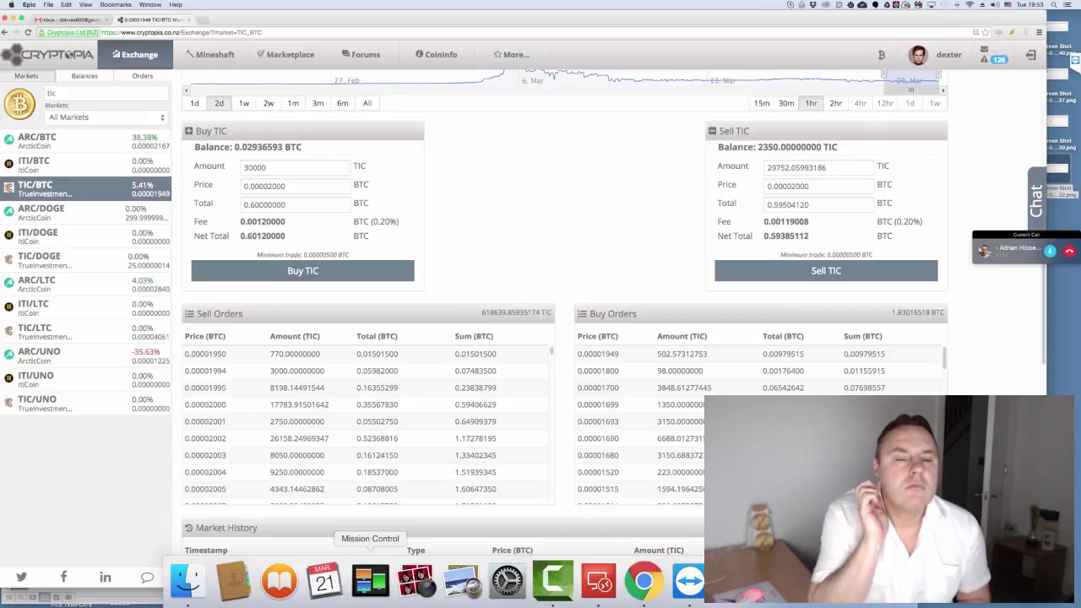
{"action": "left_click", "coordinate": [253, 167]}
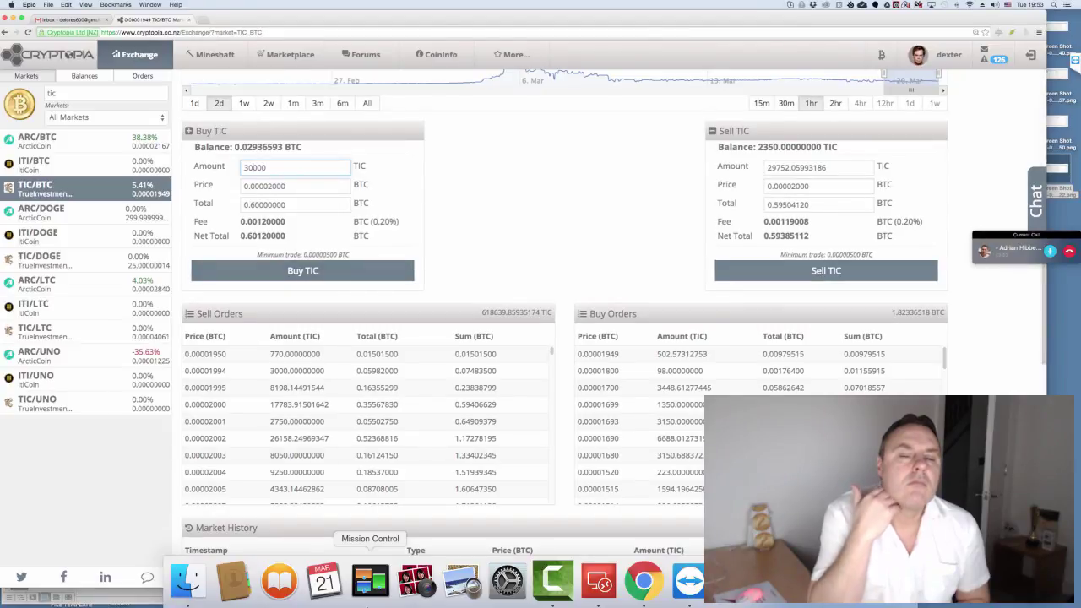
- Copy the 0.60120000 BTC net total and switch back to Word
{"action": "left_click_drag", "start_coordinate": [240, 235], "coordinate": [285, 236]}
{"action": "key", "text": "super+c"}
{"action": "right_click", "coordinate": [267, 237]}
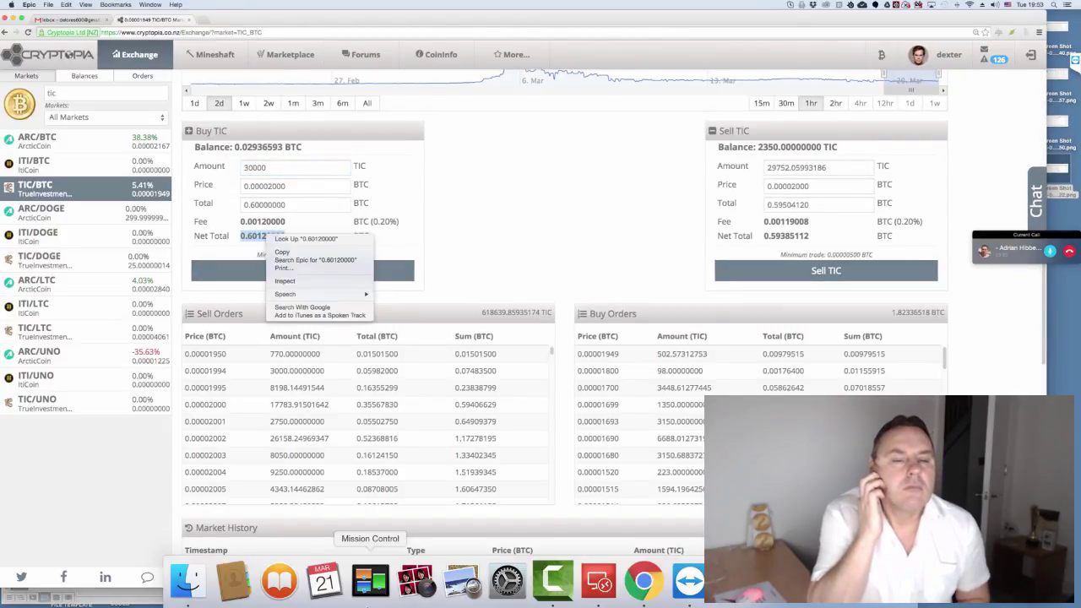
{"action": "left_click", "coordinate": [282, 252]}
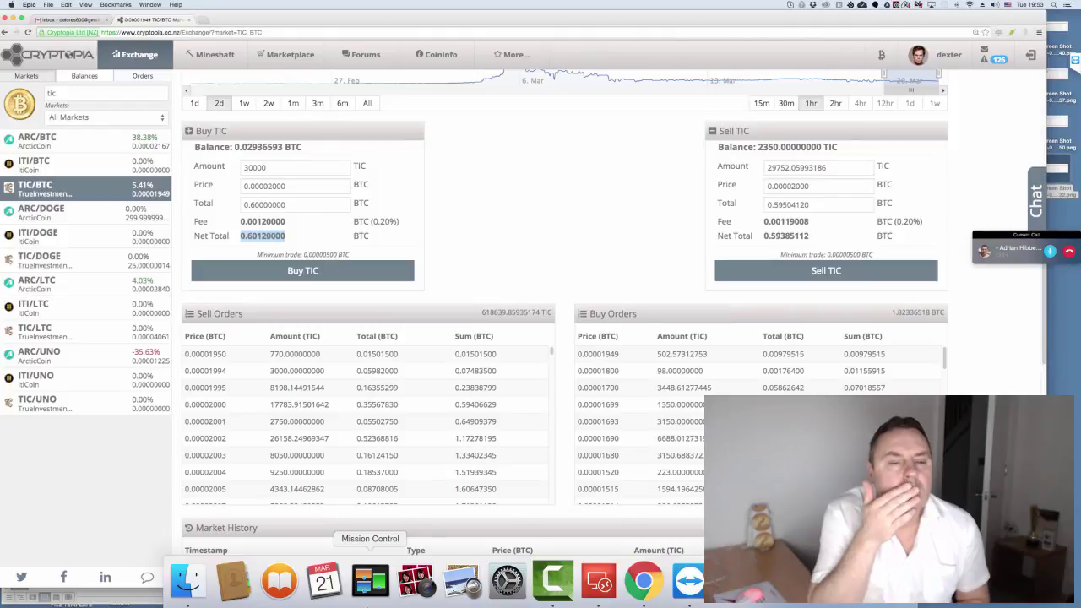
{"action": "key", "text": "super+Tab"}
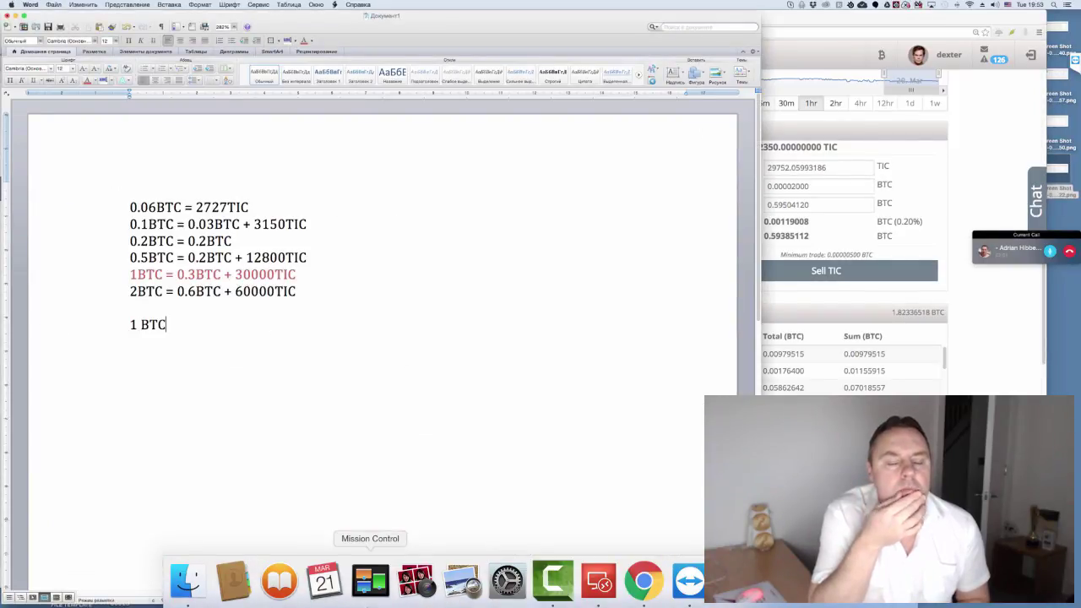
- Below '1 BTC', paste 0.60120000 and add 0.3, leaving a blank line after
{"action": "key", "text": "Return"}
{"action": "key", "text": "Return"}
{"action": "key", "text": "super+v"}
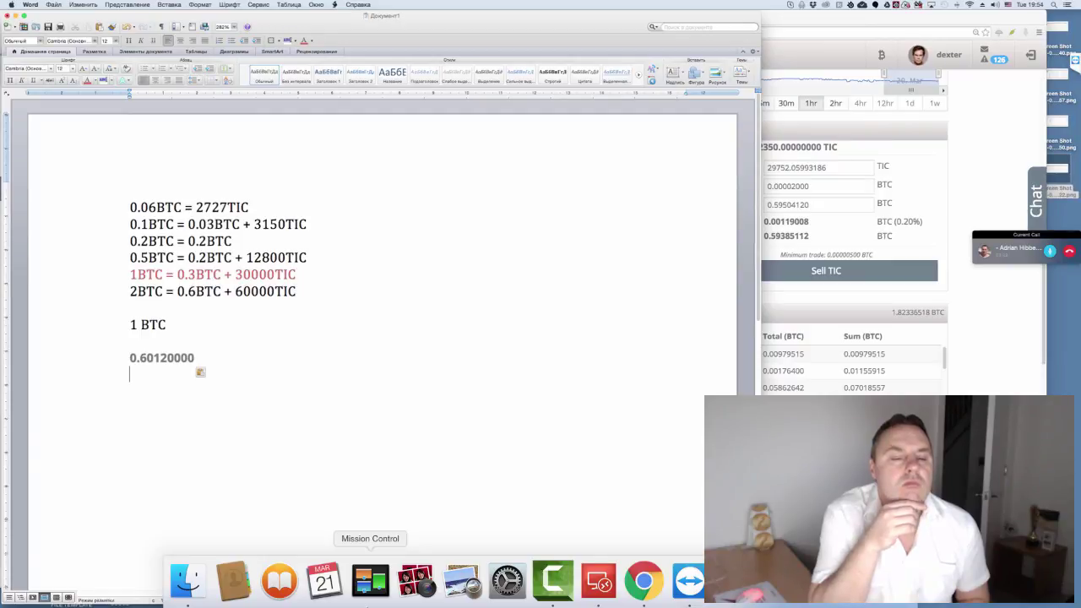
{"action": "type", "text": "0"}
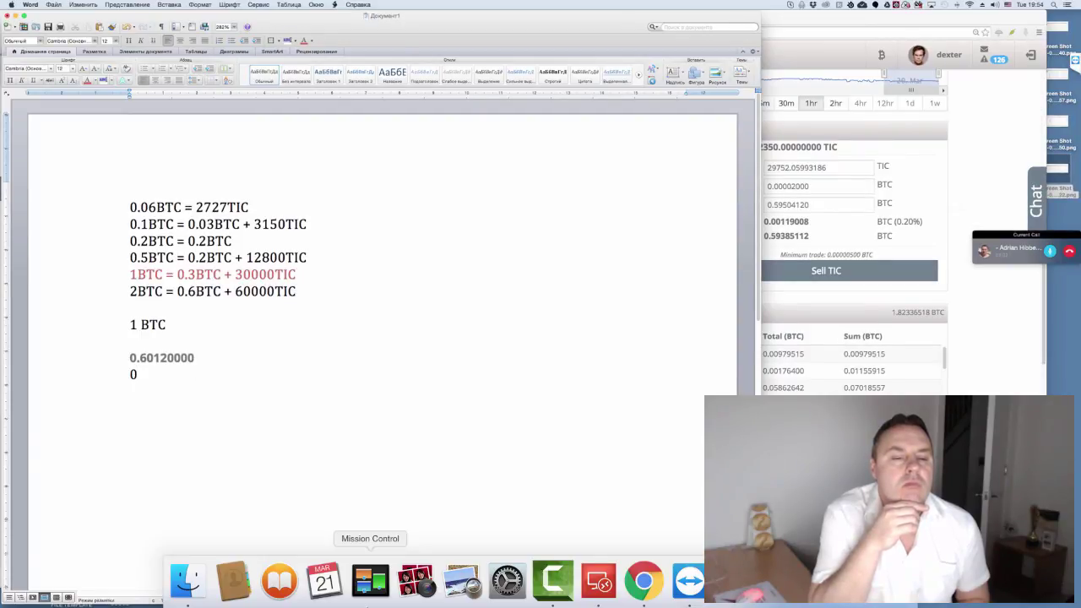
{"action": "type", "text": ".3"}
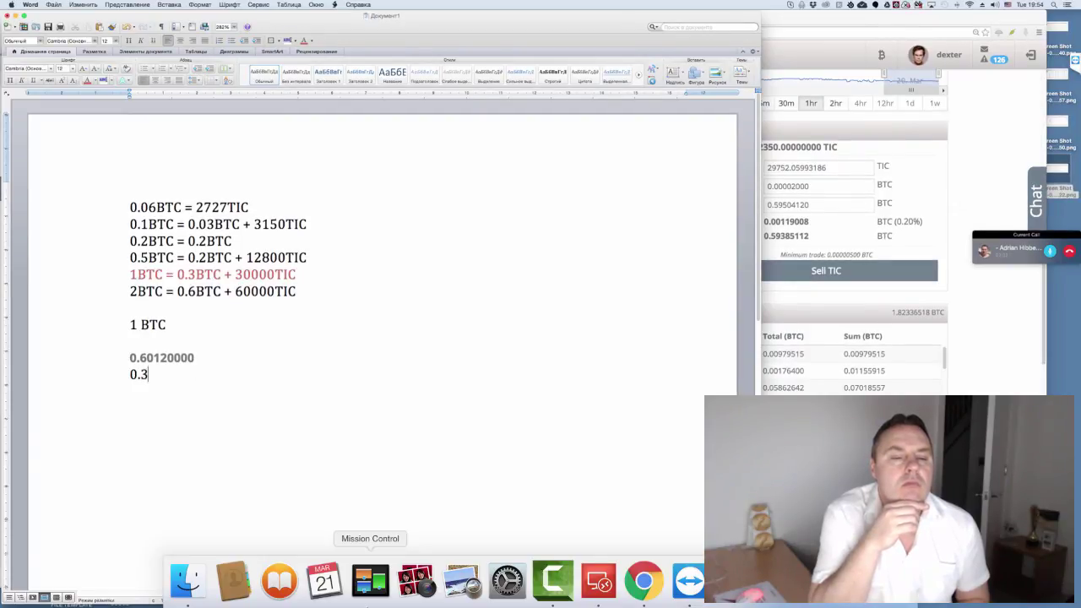
{"action": "key", "text": "Return"}
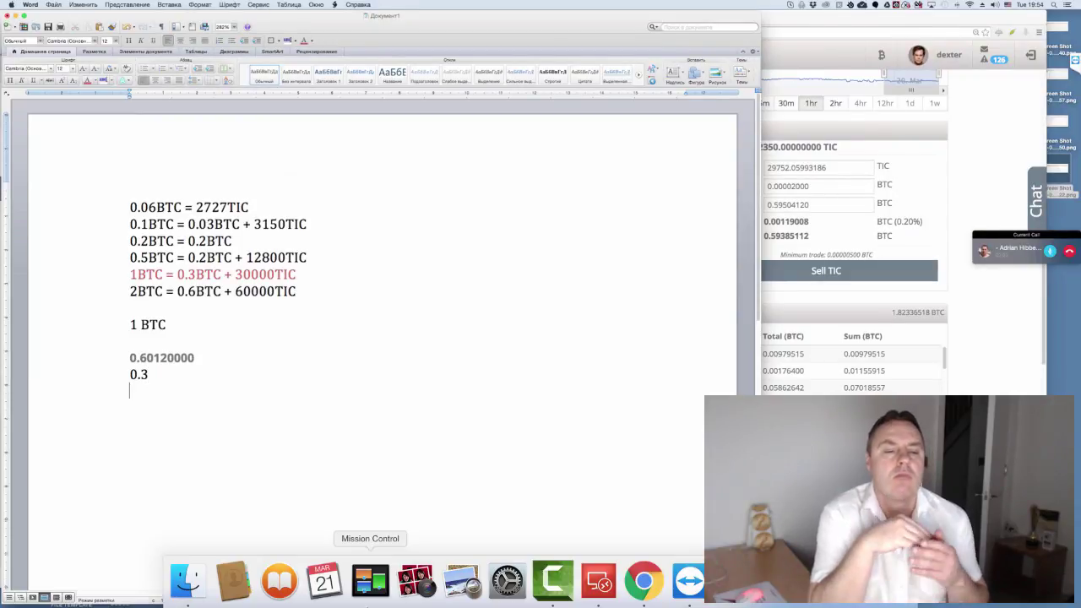
{"action": "key", "text": "Return"}
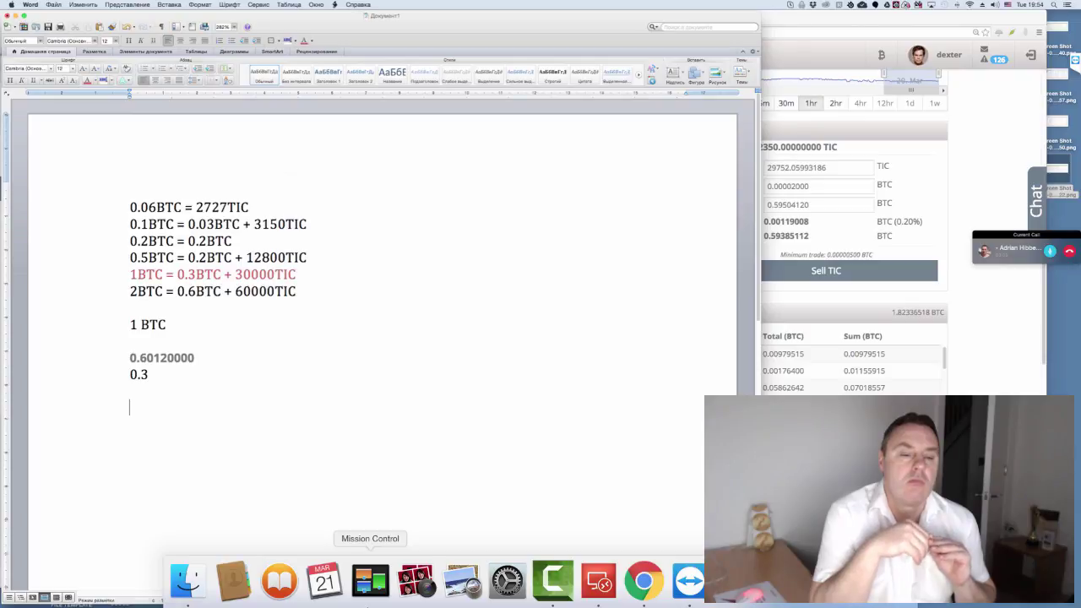
- Type the total '0.9012 btc' and start a new line below it
{"action": "type", "text": "0.9"}
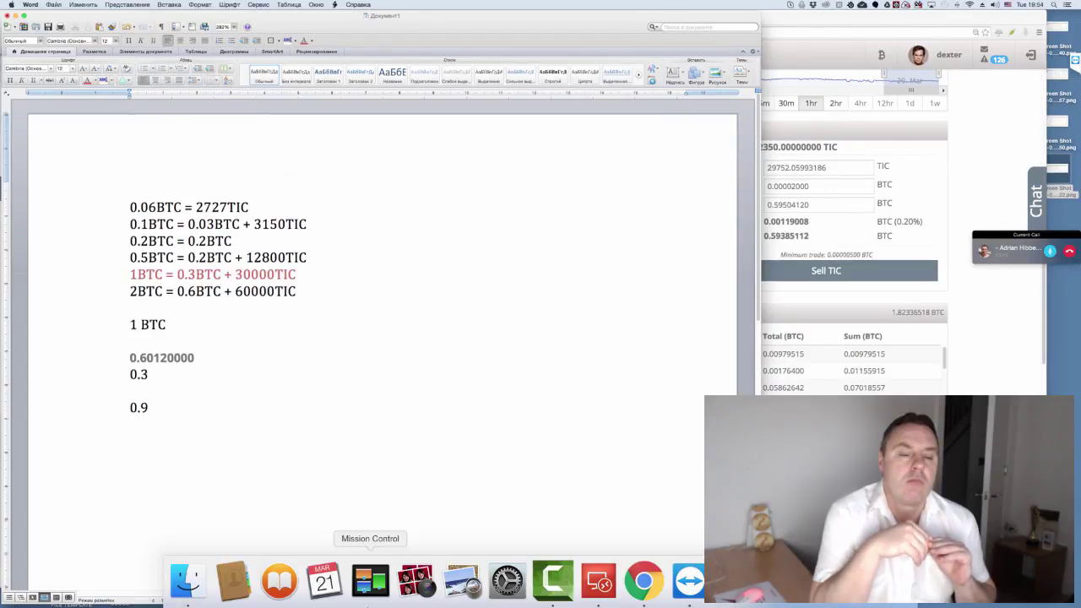
{"action": "type", "text": "01"}
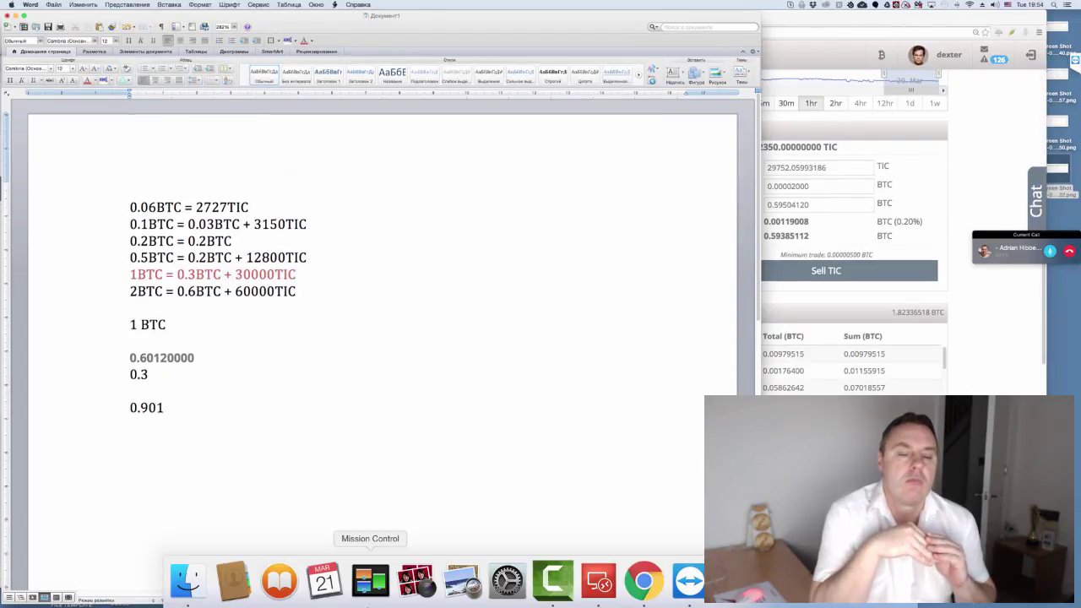
{"action": "type", "text": "2"}
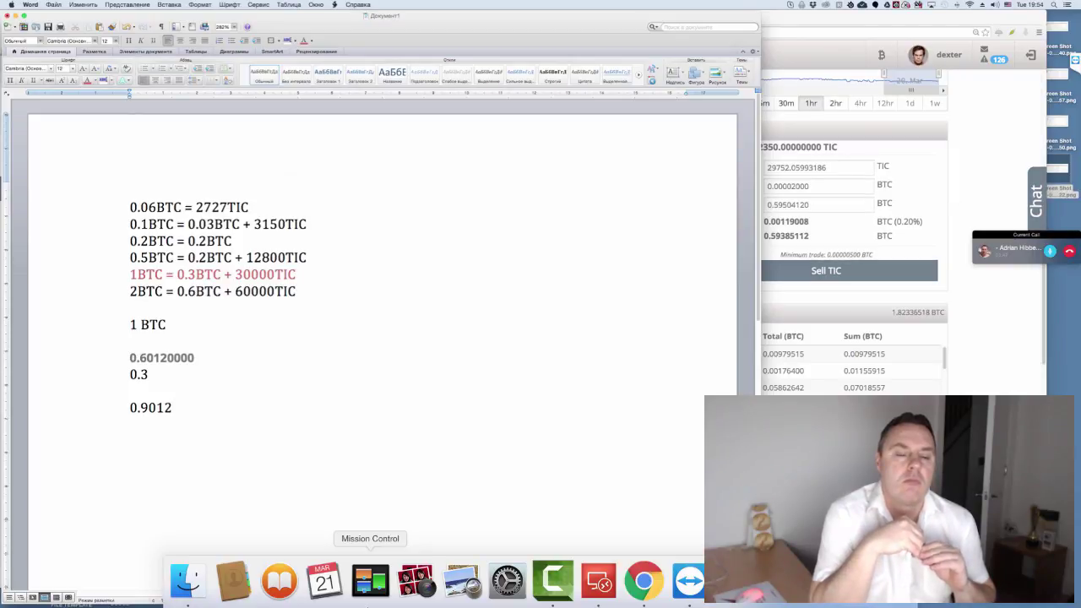
{"action": "key", "text": "shift+Home"}
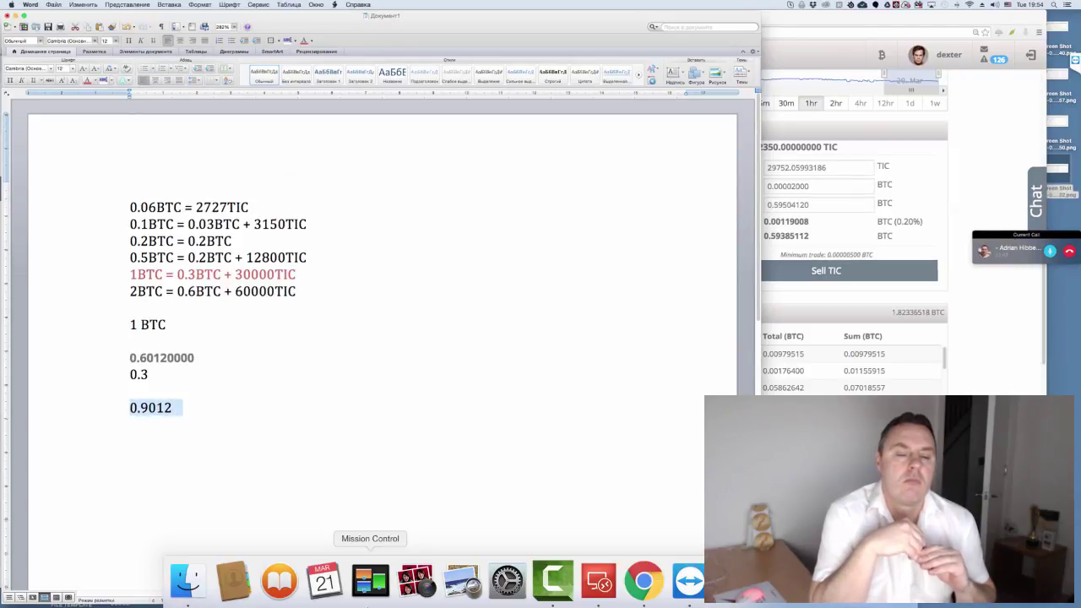
{"action": "key", "text": "Right"}
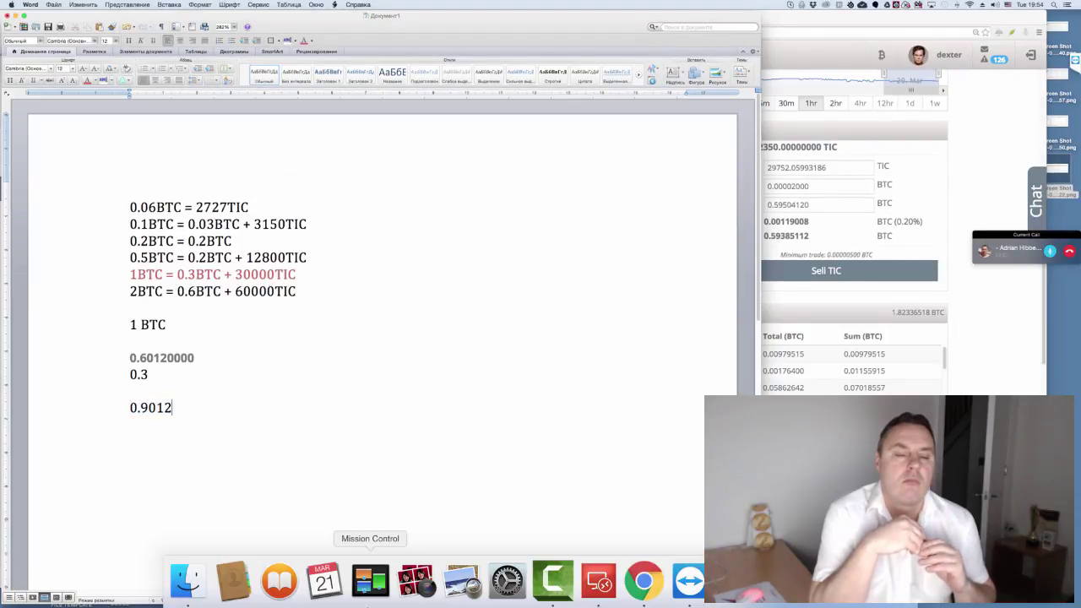
{"action": "type", "text": "btc"}
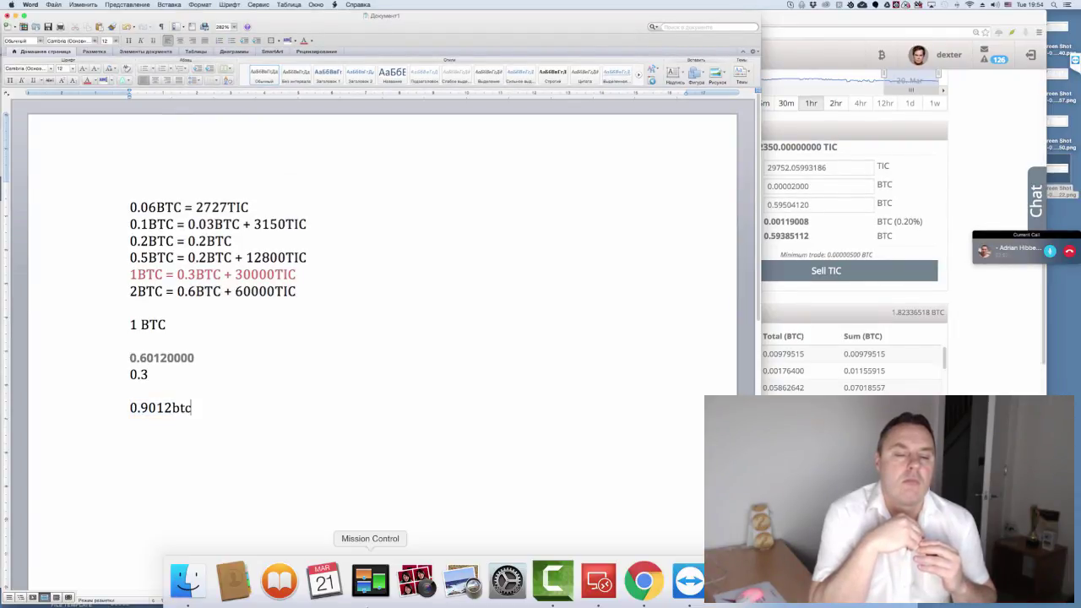
{"action": "left_click", "coordinate": [171, 407]}
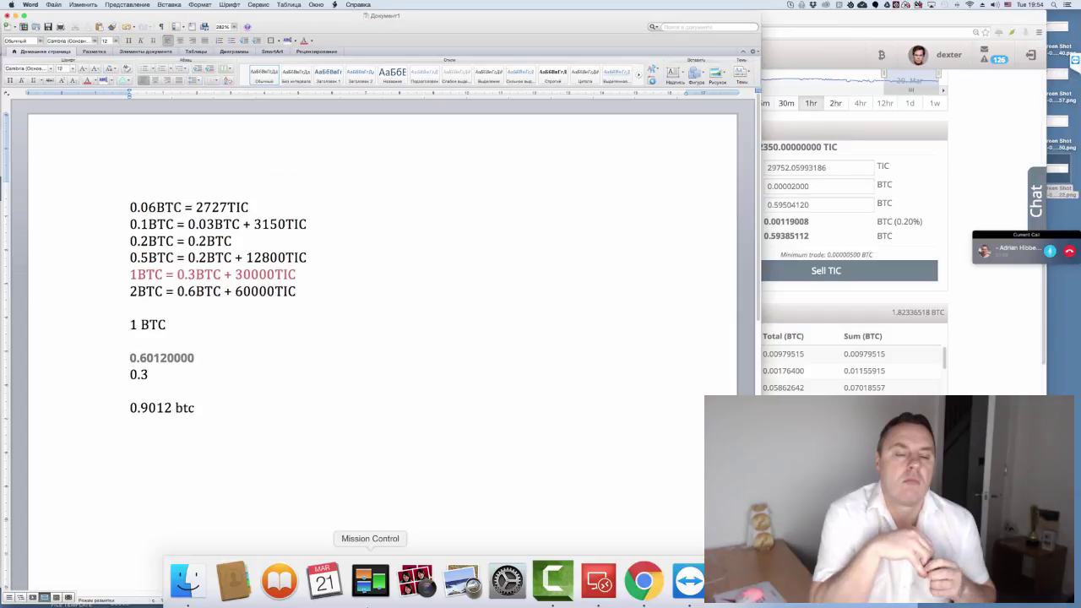
{"action": "triple_click", "coordinate": [148, 324]}
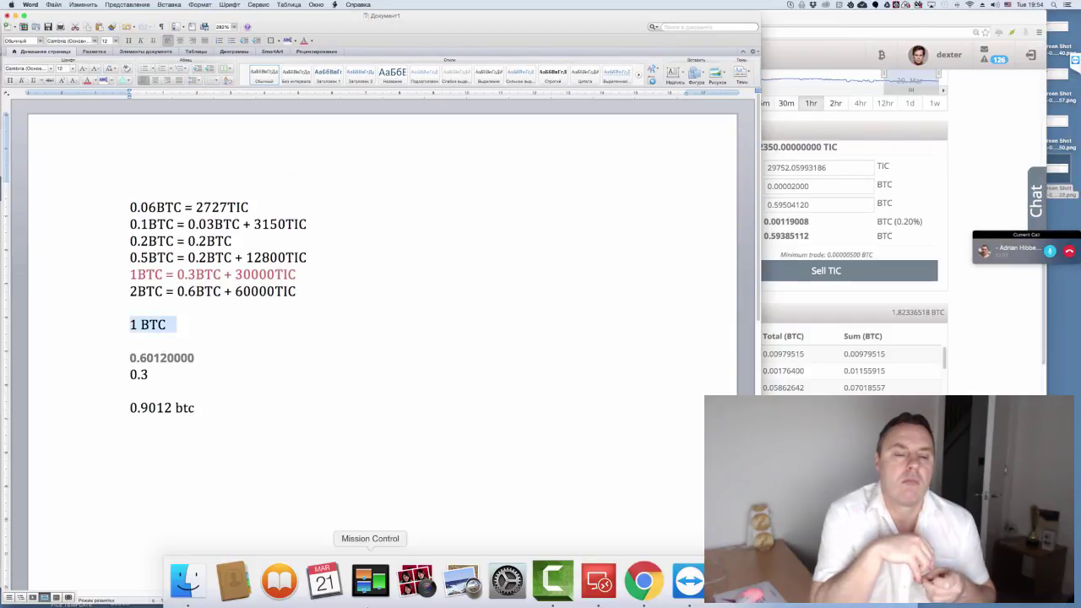
{"action": "left_click", "coordinate": [194, 408]}
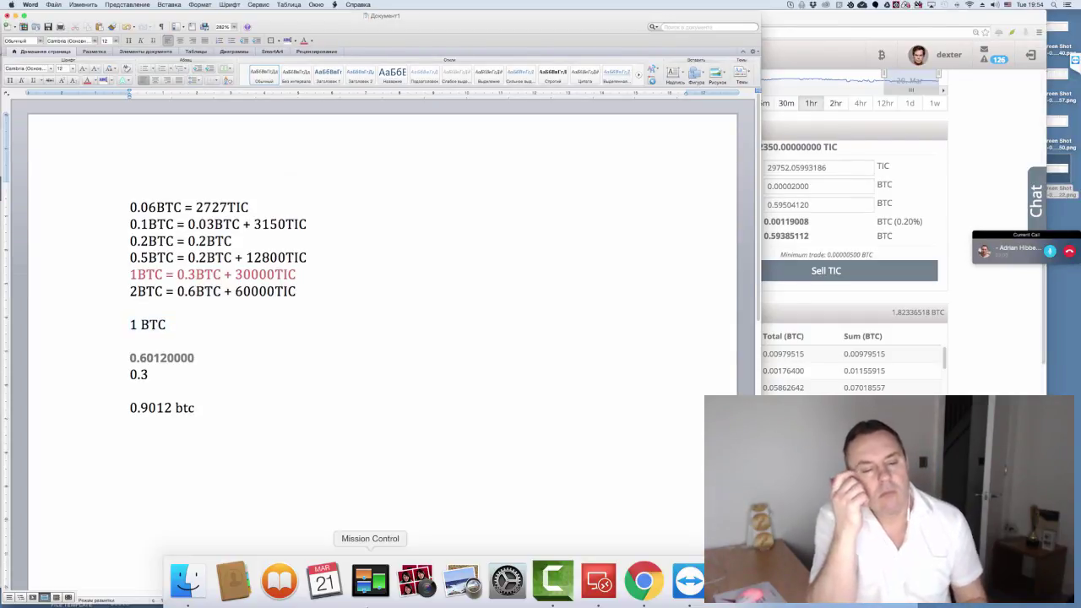
{"action": "key", "text": "Return"}
{"action": "key", "text": "Return"}
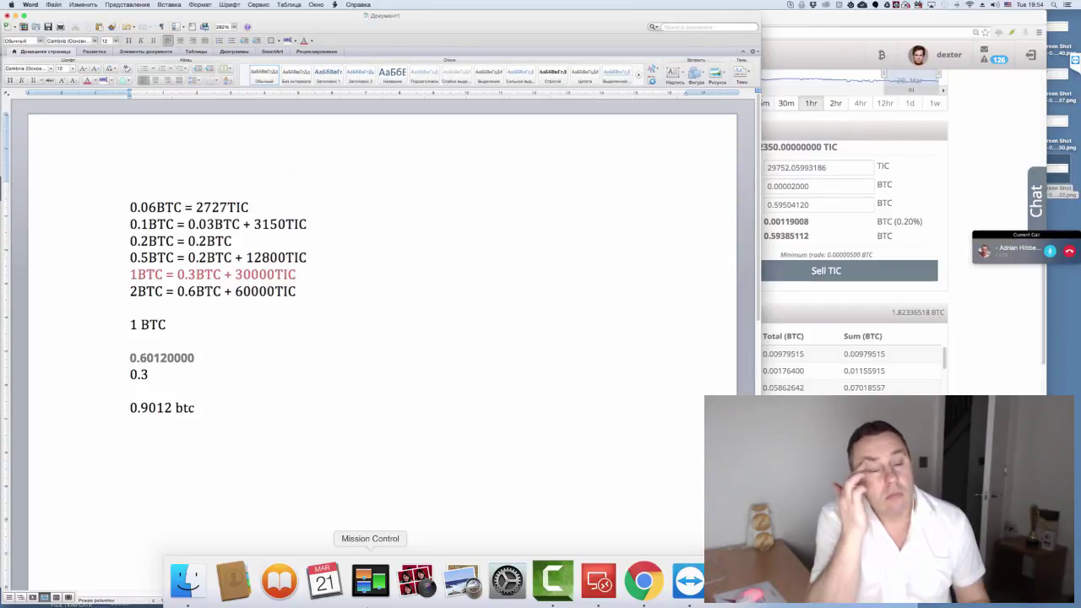
- After the 40 on the last line, type '% each 4 days 5 times'
{"action": "type", "text": "40"}
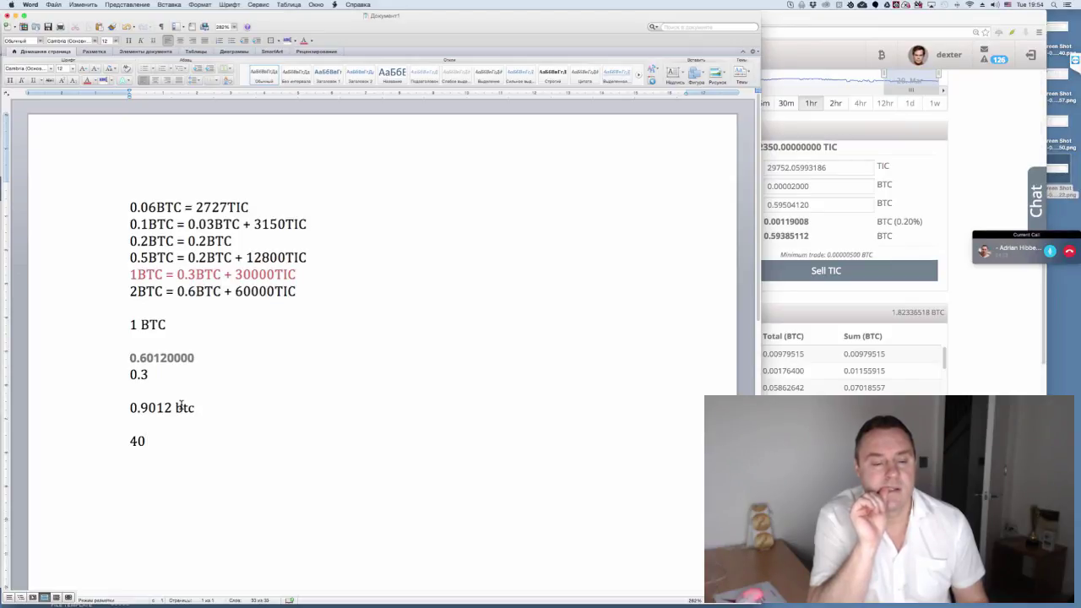
{"action": "type", "text": "% "}
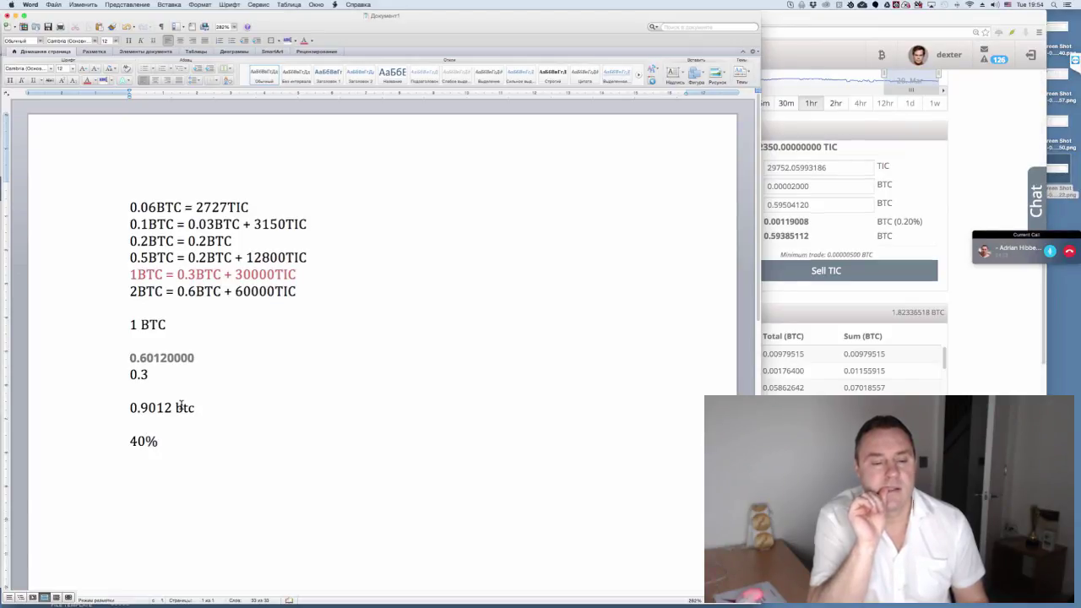
{"action": "type", "text": "each 4"}
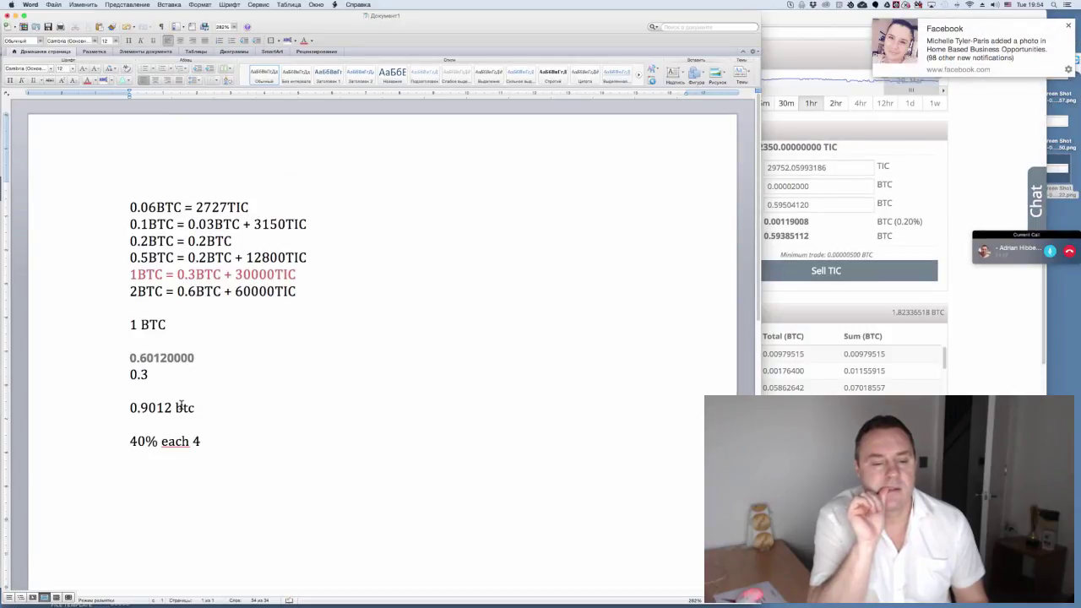
{"action": "type", "text": " days 5"}
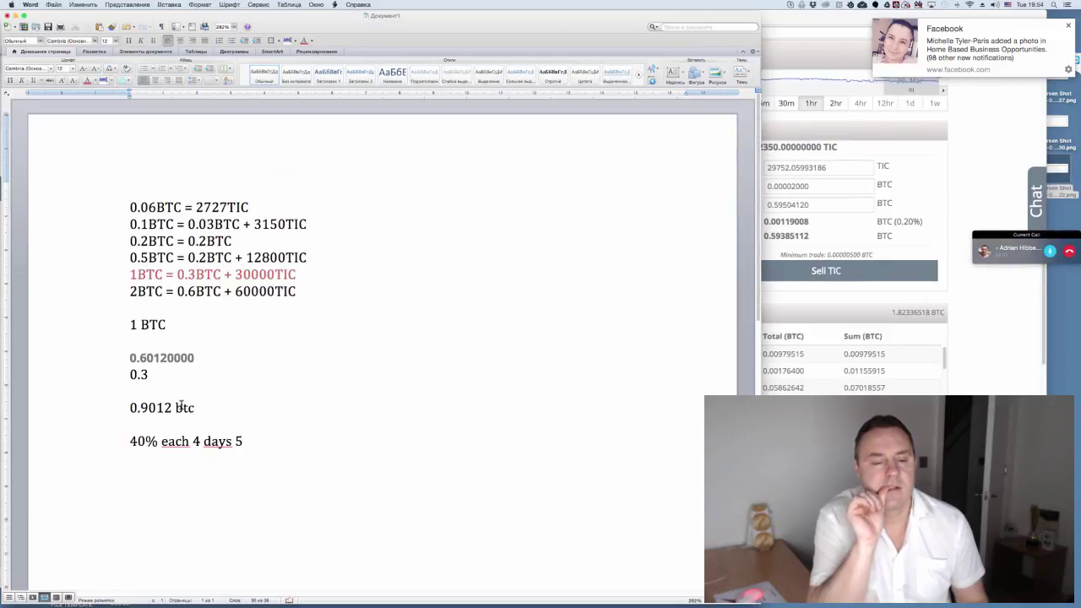
{"action": "type", "text": " times"}
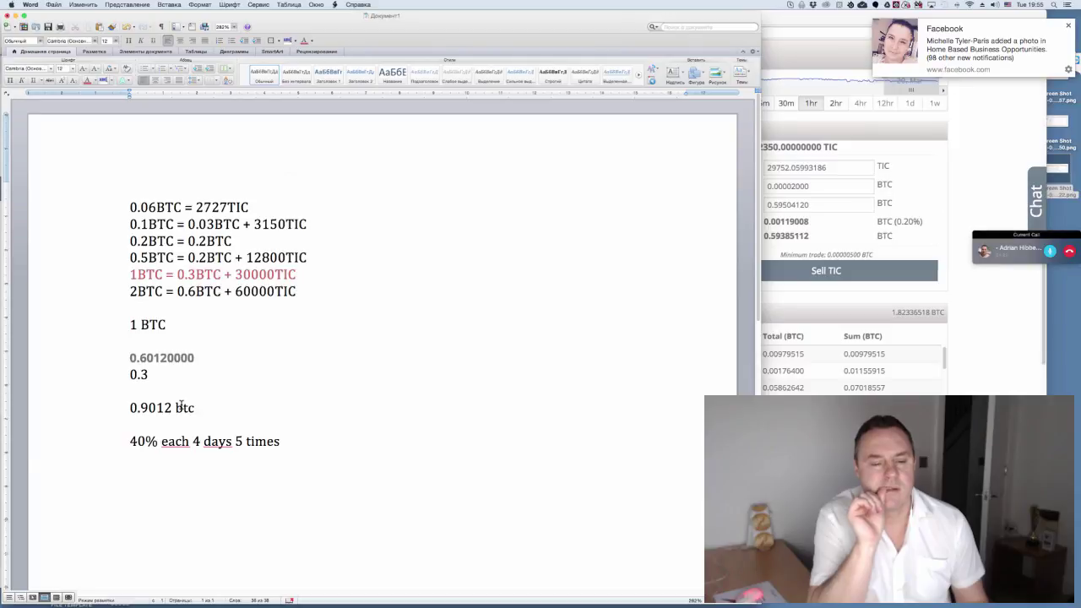
- On a new line, type '40% = 0.4 btc x 5 = 2 btc in 21 days', fixing a doubled %
{"action": "key", "text": "Return"}
{"action": "key", "text": "Return"}
{"action": "type", "text": "40"}
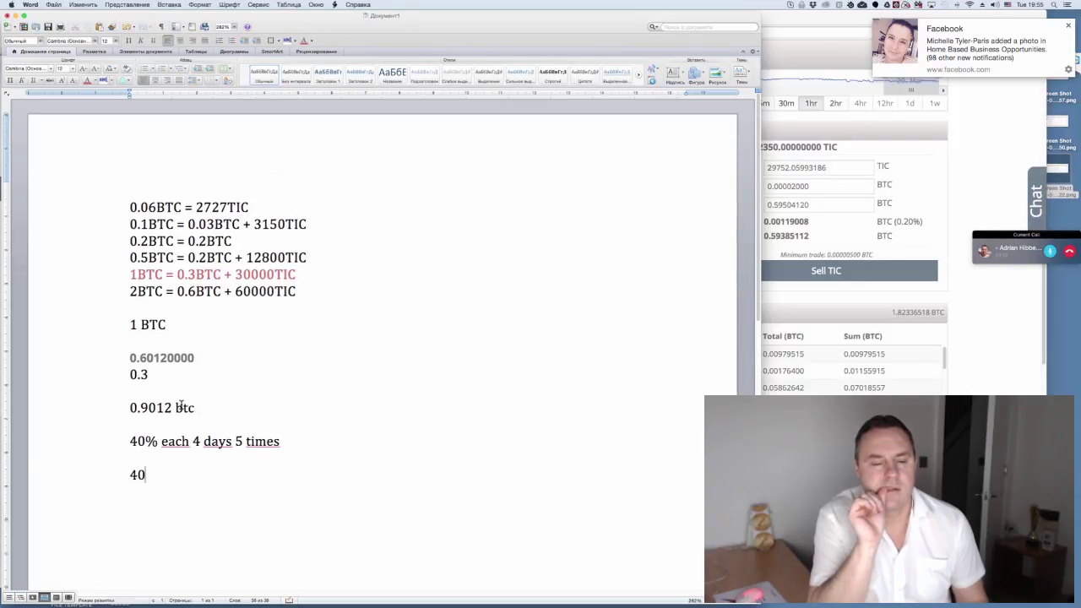
{"action": "type", "text": "%"}
{"action": "key", "text": "BackSpace"}
{"action": "type", "text": "%"}
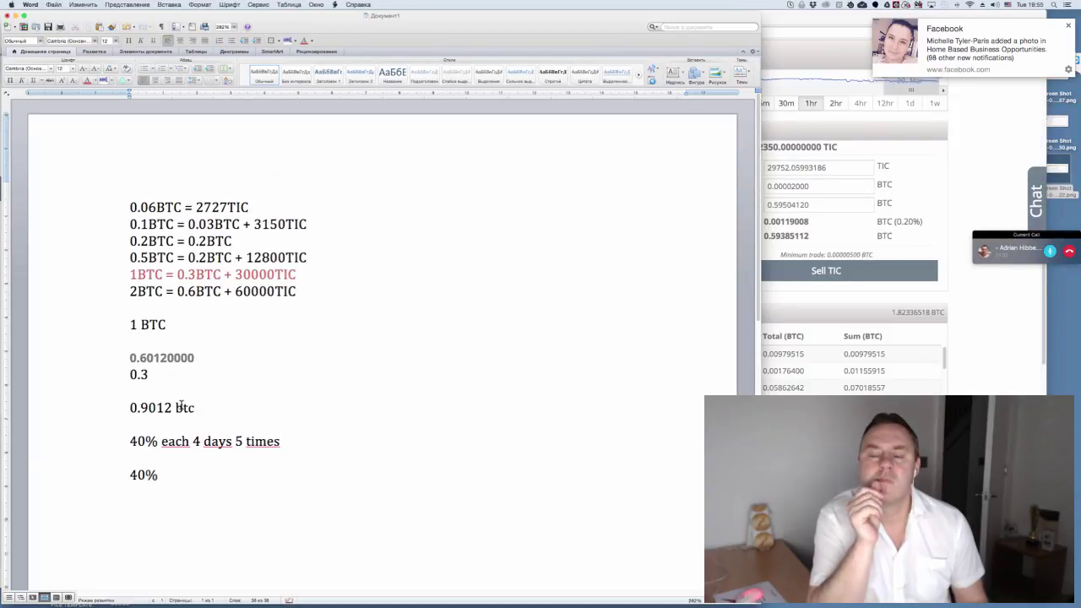
{"action": "type", "text": " ="}
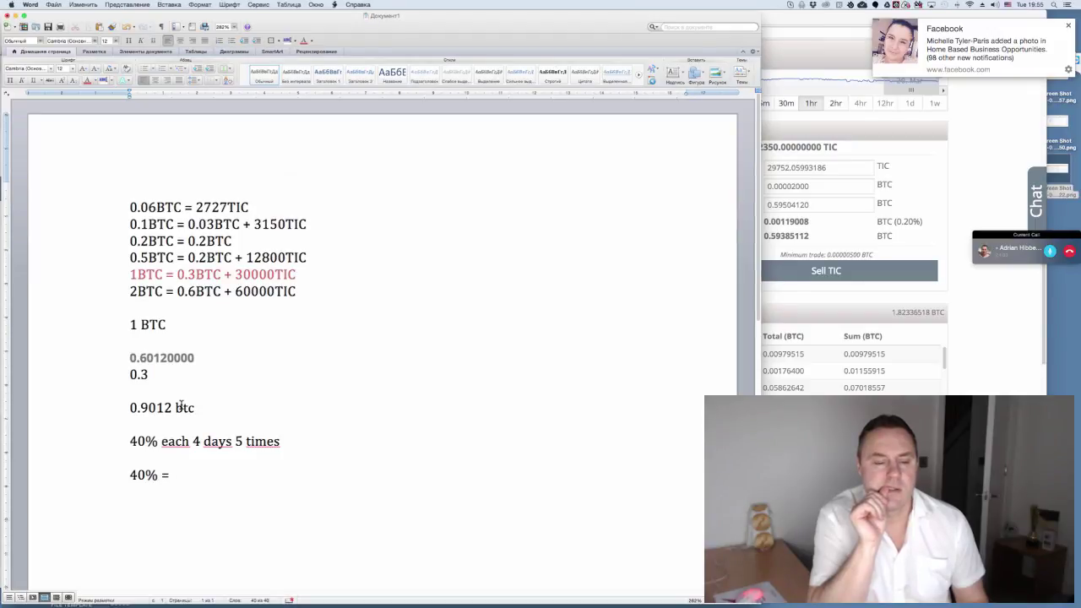
{"action": "type", "text": " 0."}
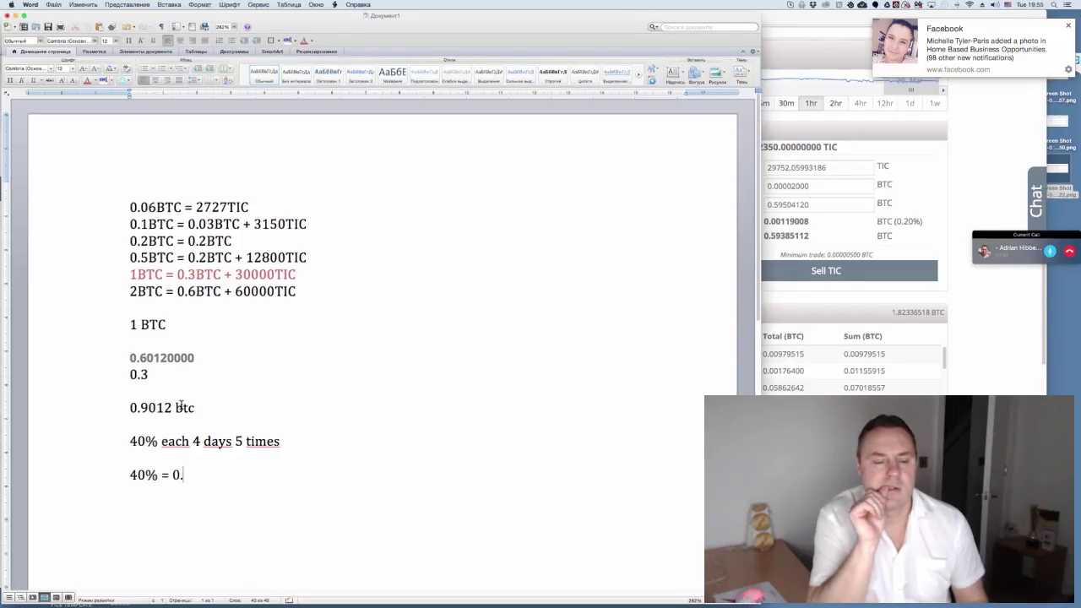
{"action": "type", "text": "4"}
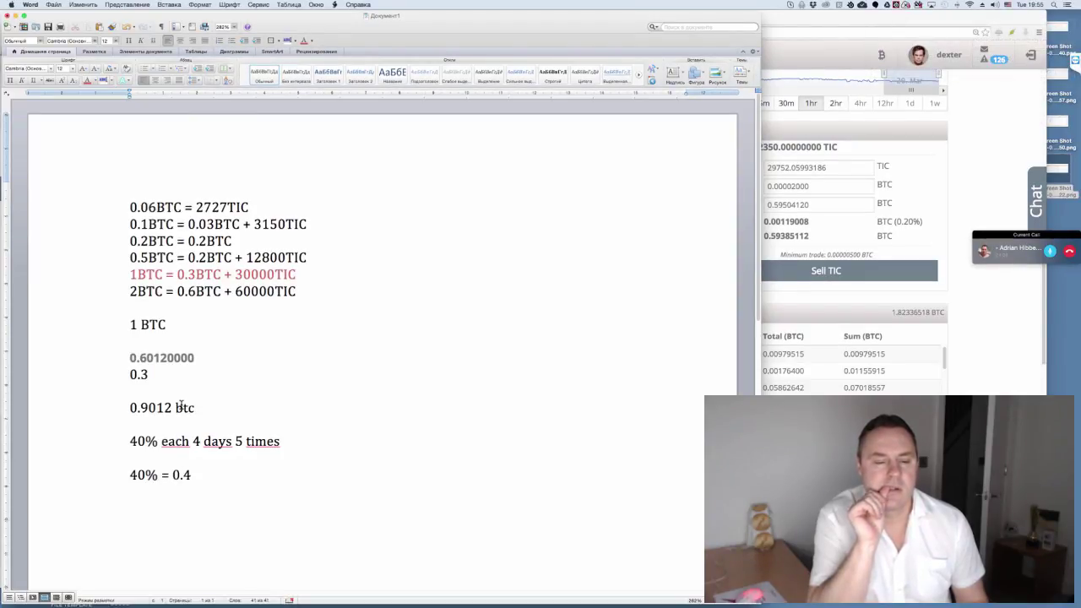
{"action": "type", "text": " btc"}
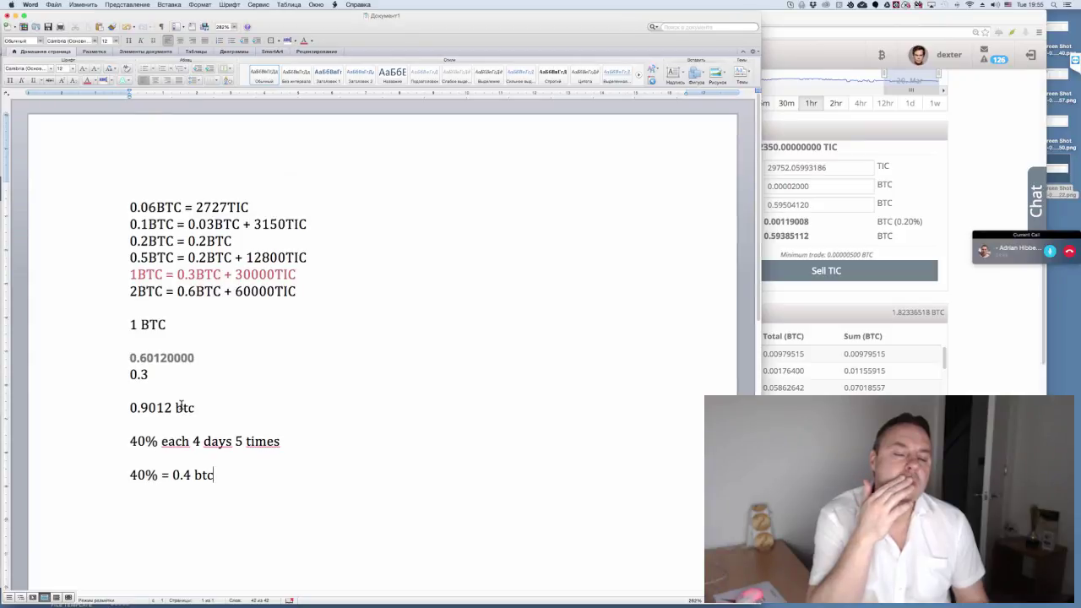
{"action": "type", "text": "x"}
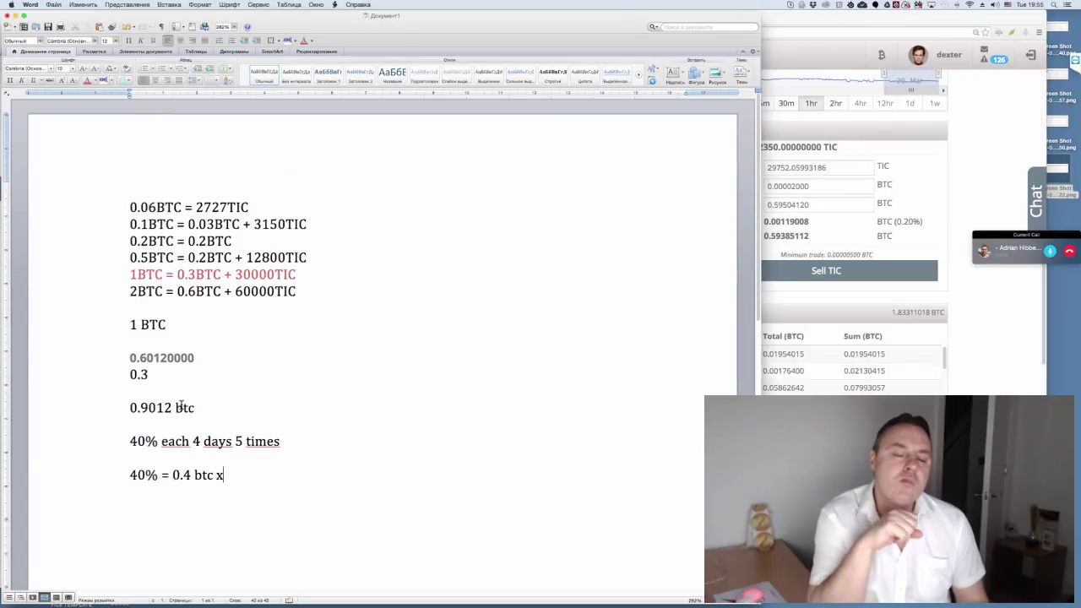
{"action": "type", "text": " 5"}
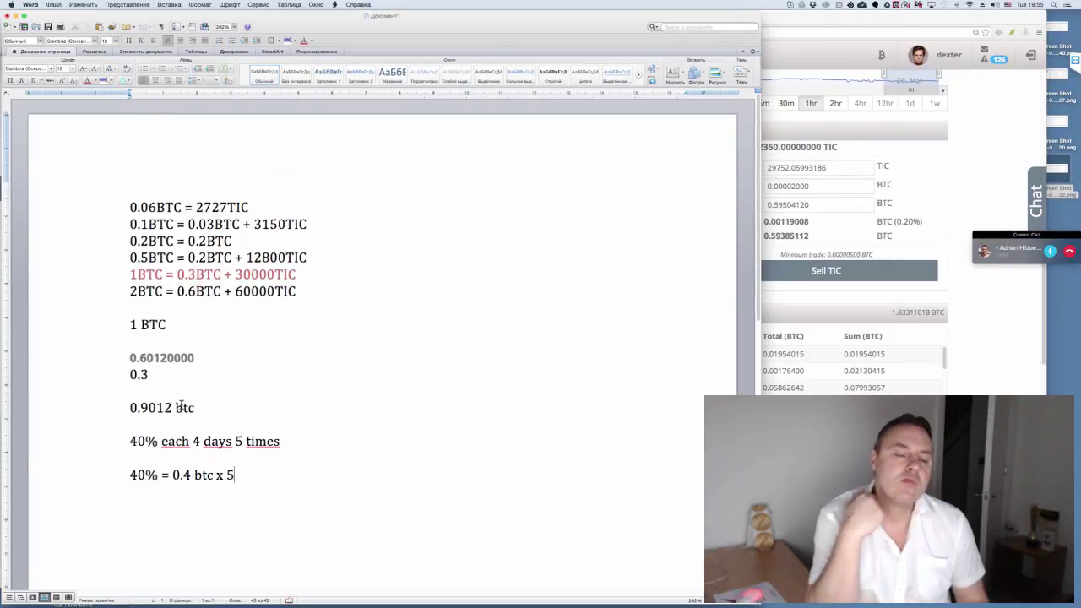
{"action": "type", "text": " ="}
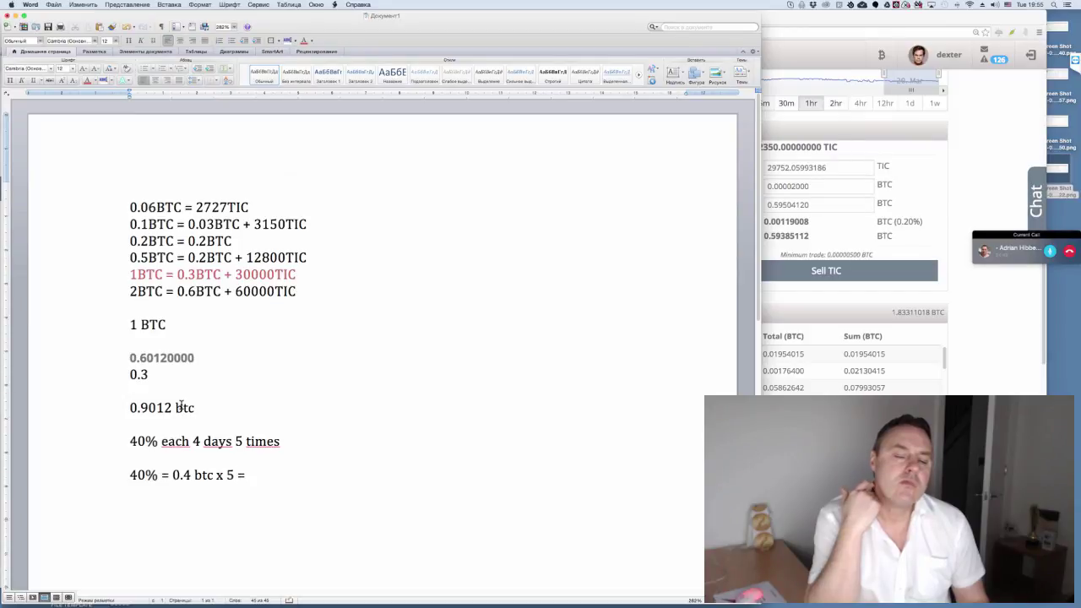
{"action": "type", "text": " 2 b"}
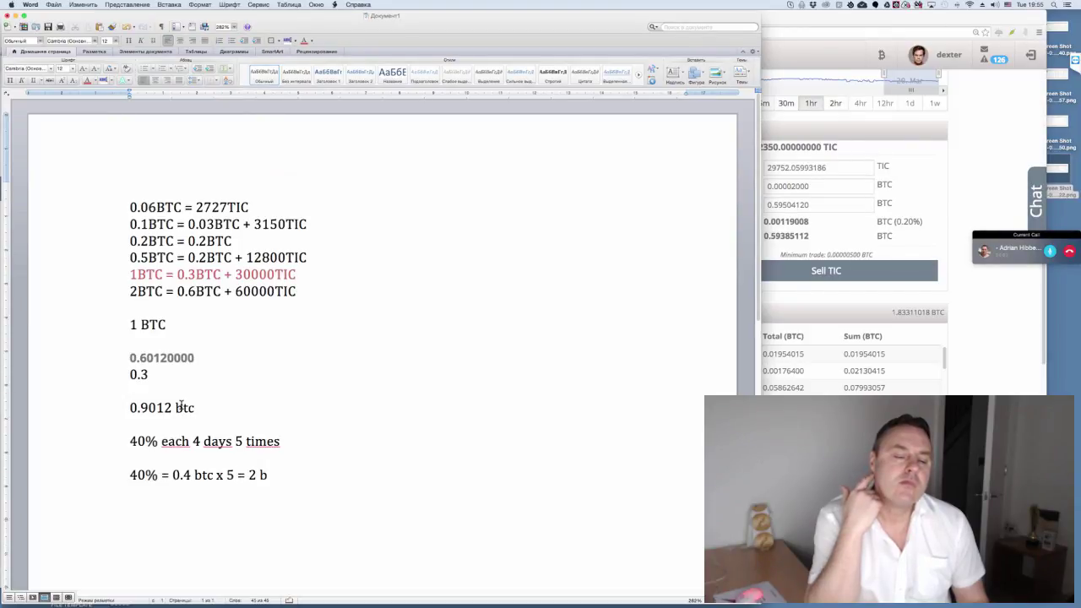
{"action": "type", "text": "tc in"}
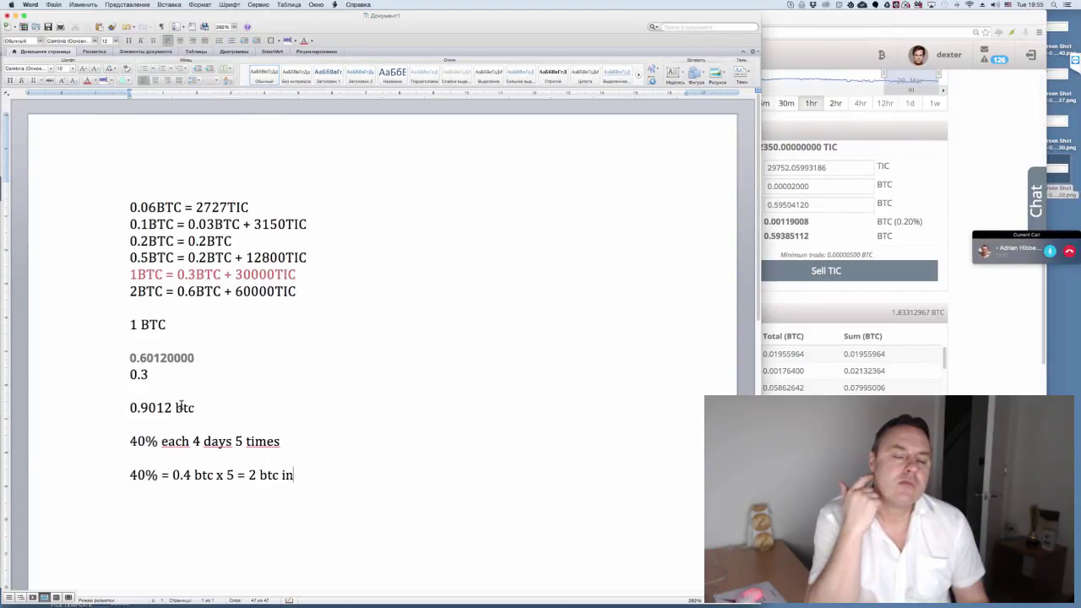
{"action": "type", "text": " 21 days"}
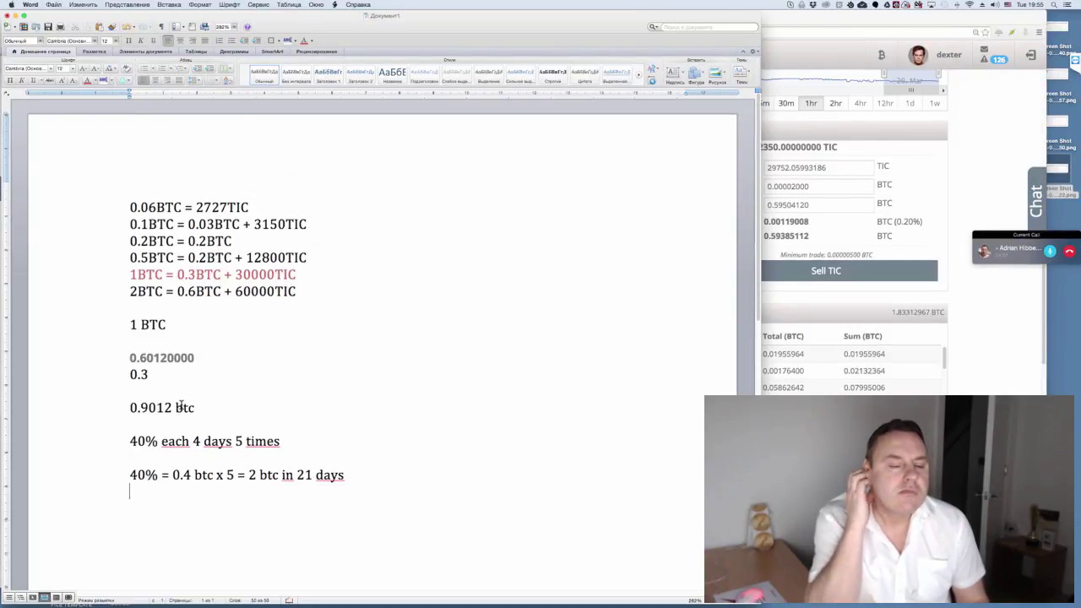
- Add a blank line and select the 21 days calculation line to check it
{"action": "key", "text": "Return"}
{"action": "key", "text": "Return"}
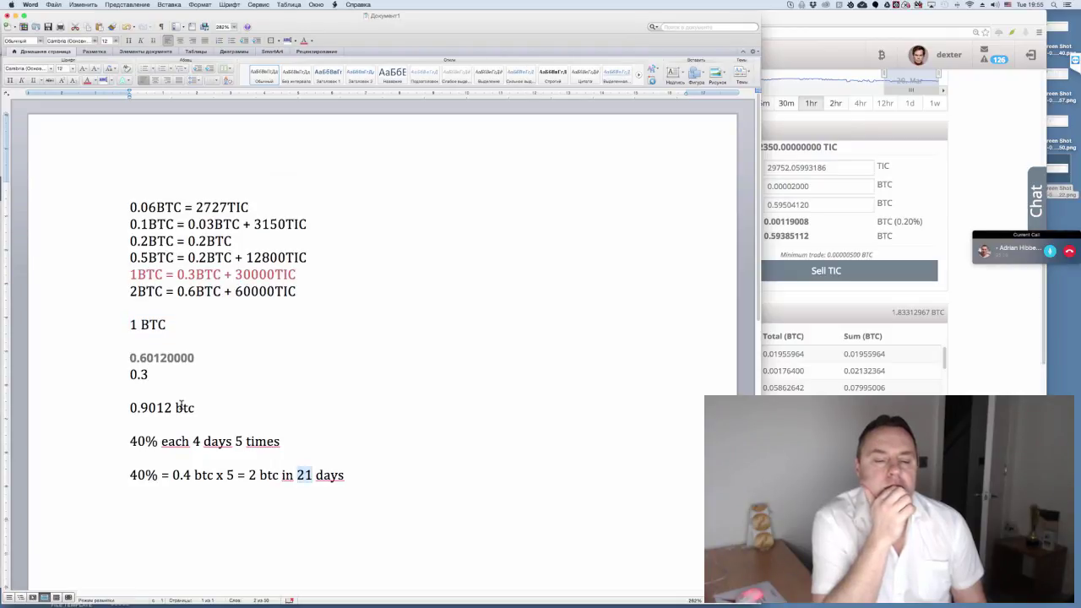
{"action": "key", "text": "End"}
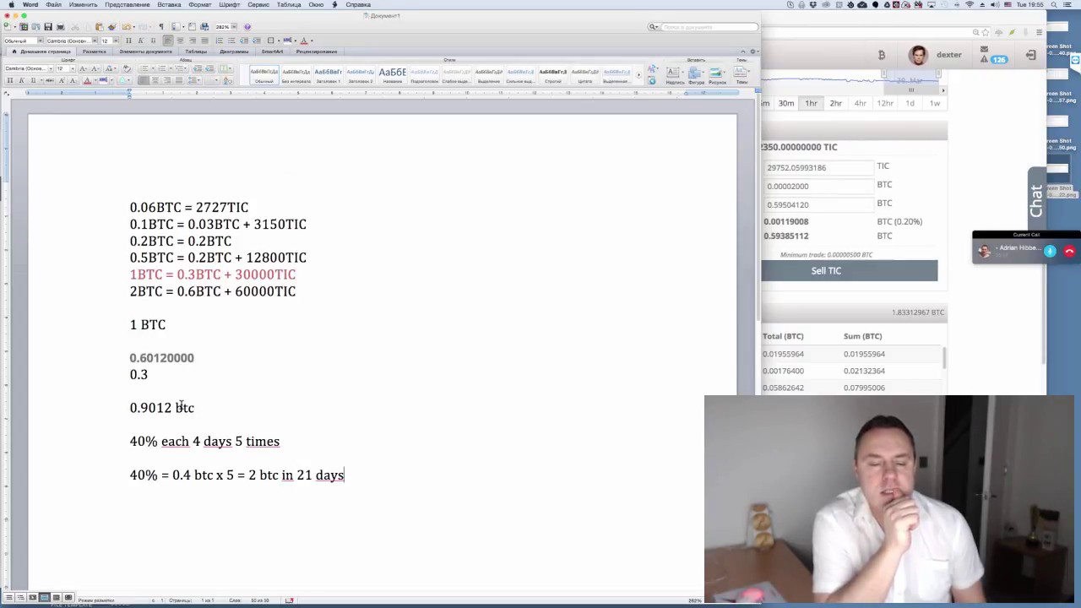
{"action": "key", "text": "alt+Left"}
{"action": "key", "text": "alt+Left"}
{"action": "key", "text": "shift+Right"}
{"action": "key", "text": "shift+Right"}
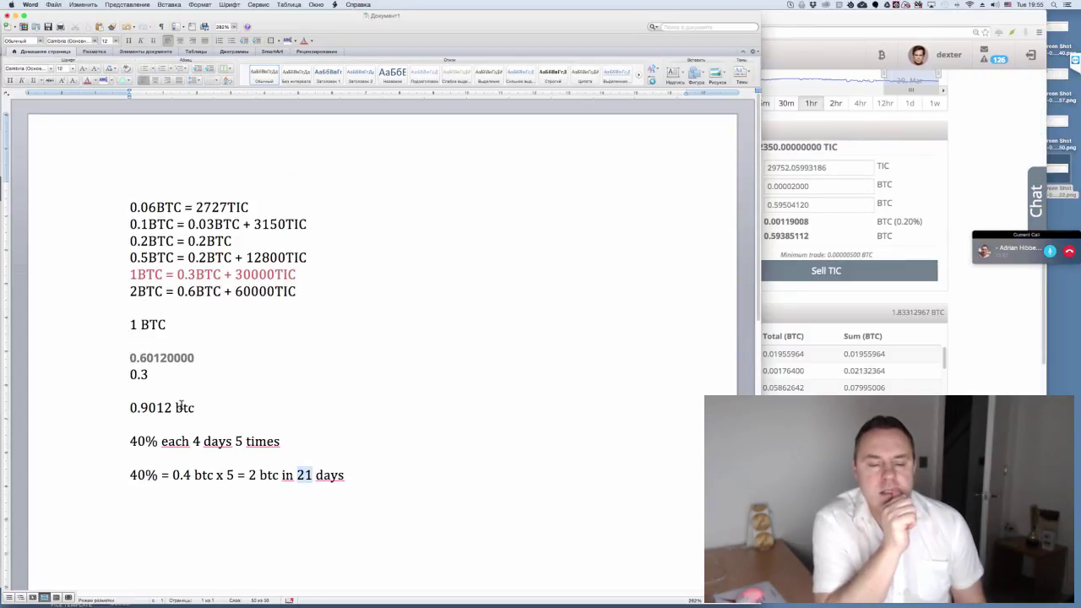
{"action": "key", "text": "End"}
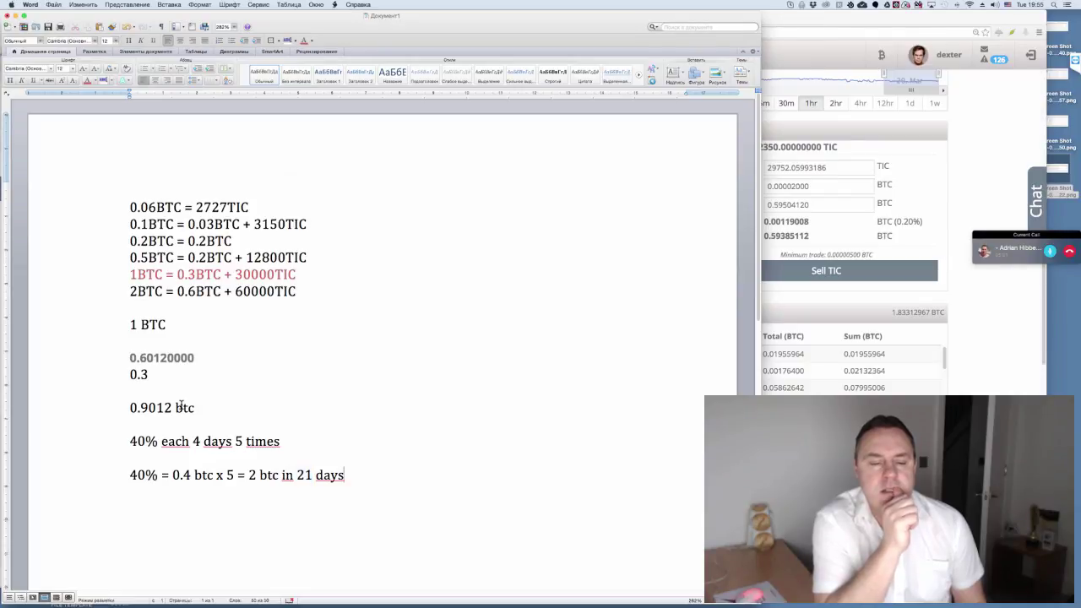
{"action": "key", "text": "shift+Home"}
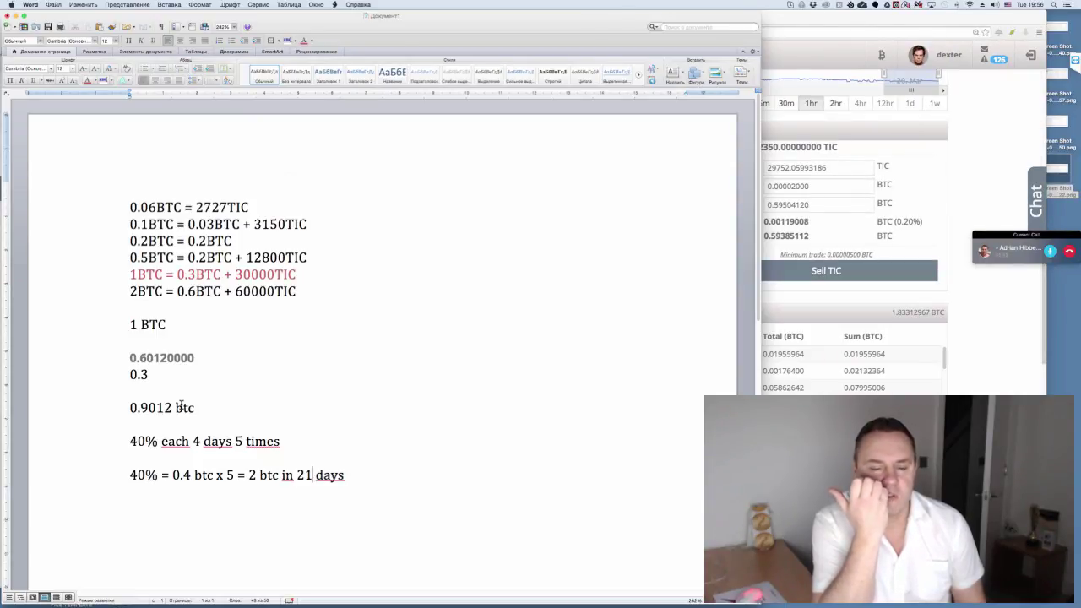
{"action": "key", "text": "End"}
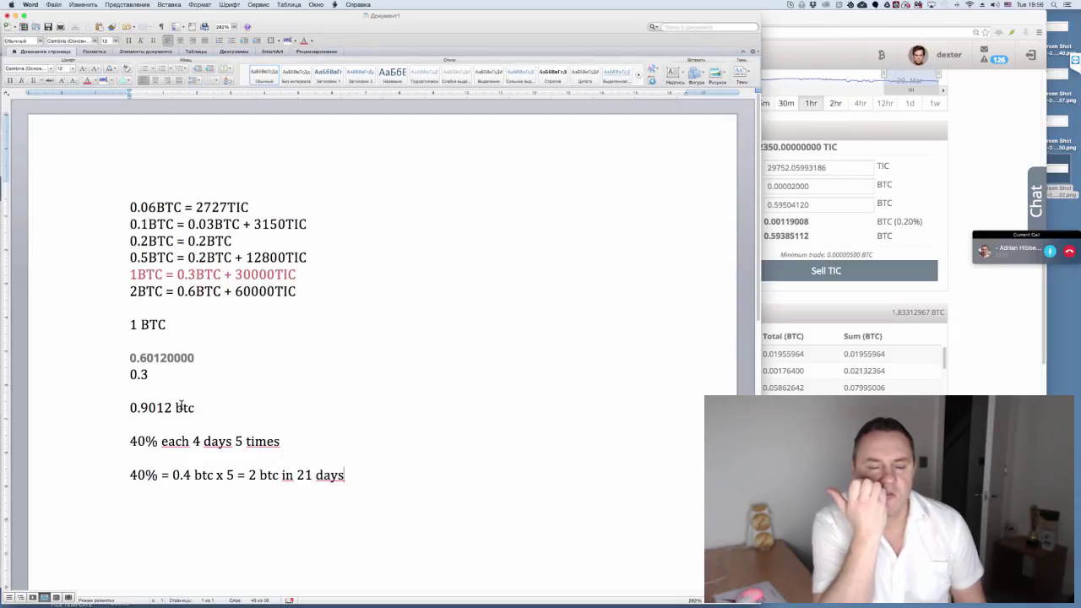
- Add the note '13% from EACH of their packages purchase' on a new line, then return to Cryptopia
{"action": "key", "text": "Return"}
{"action": "key", "text": "Return"}
{"action": "type", "text": "13"}
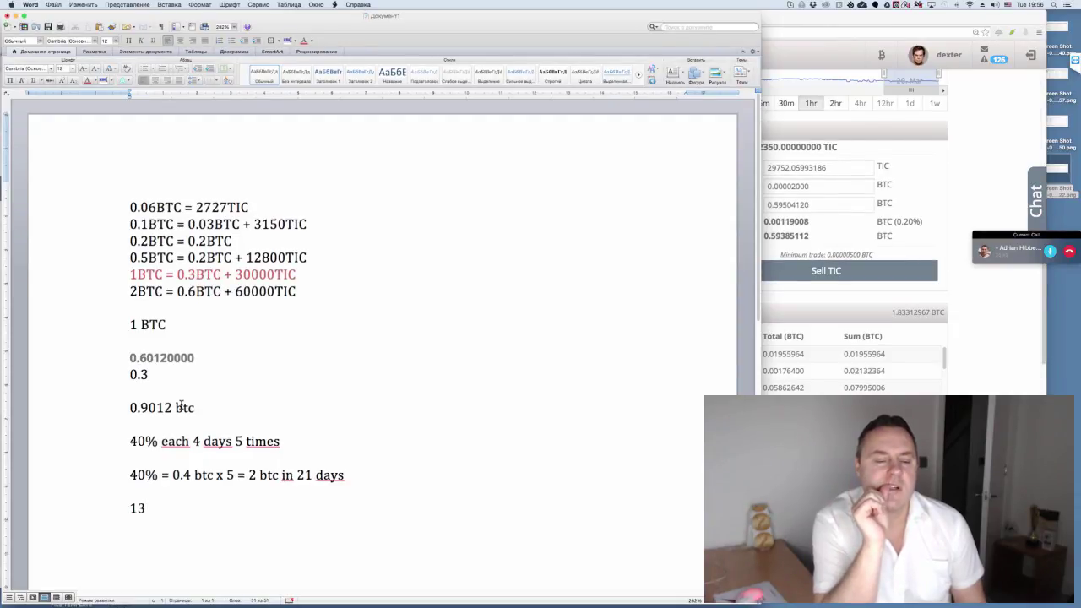
{"action": "type", "text": "% from"}
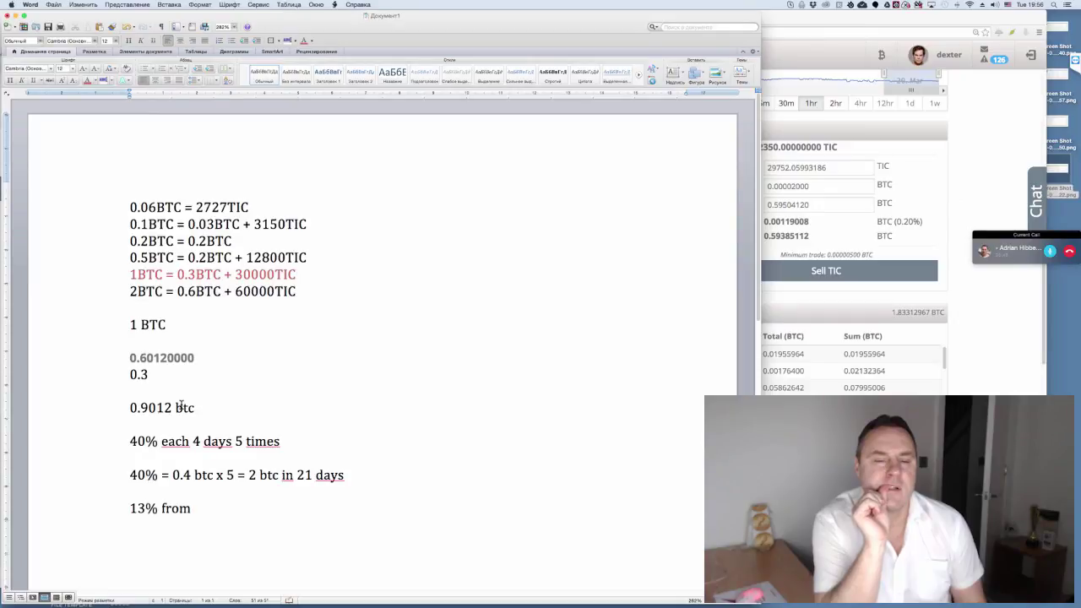
{"action": "type", "text": " EACH"}
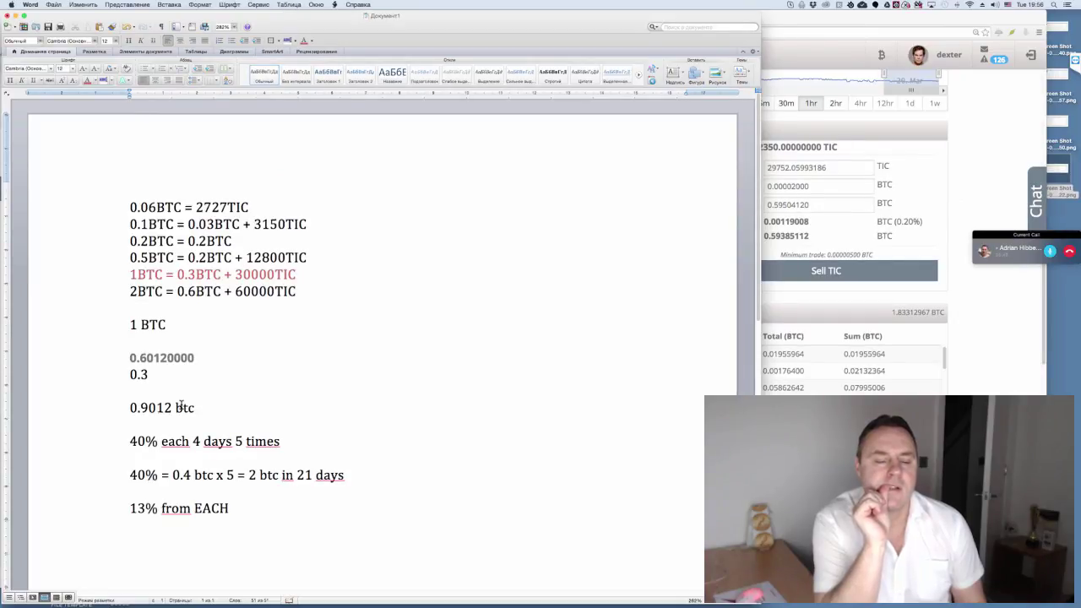
{"action": "type", "text": " of their pac"}
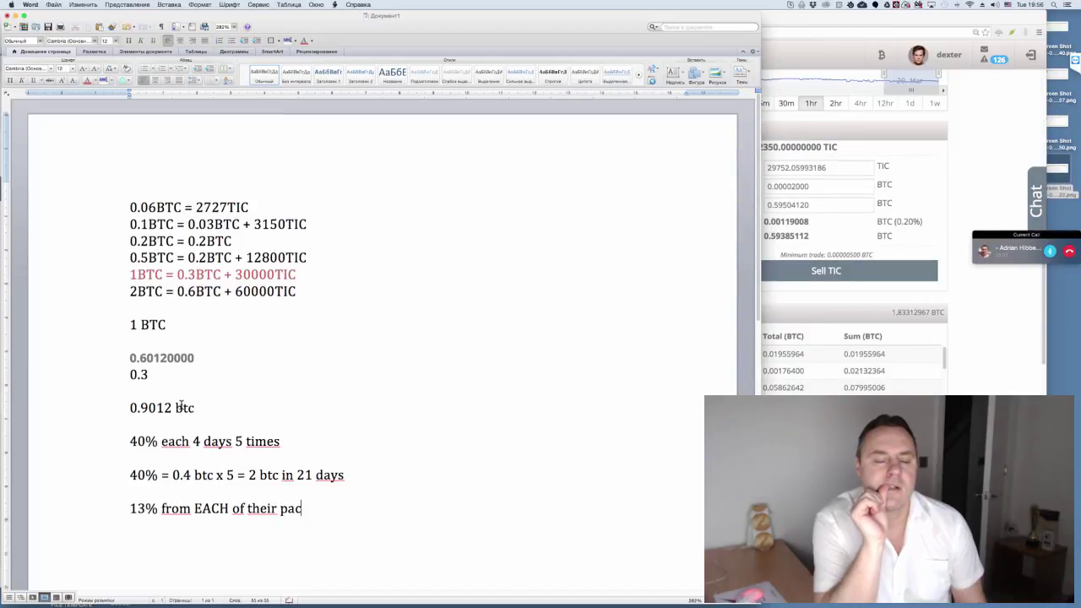
{"action": "type", "text": "kages purchase"}
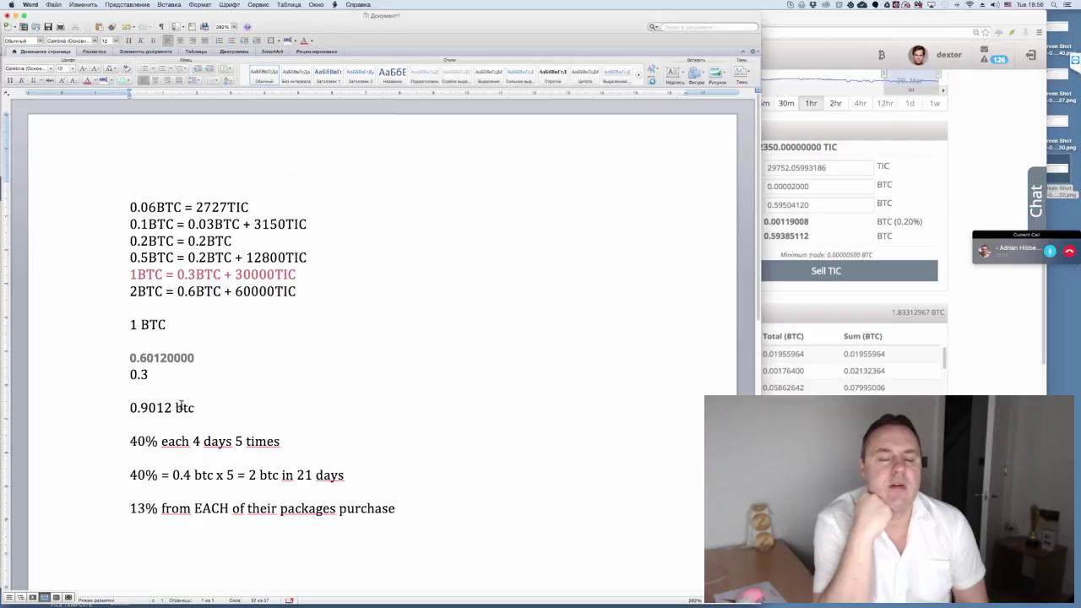
{"action": "key", "text": "super+Tab"}
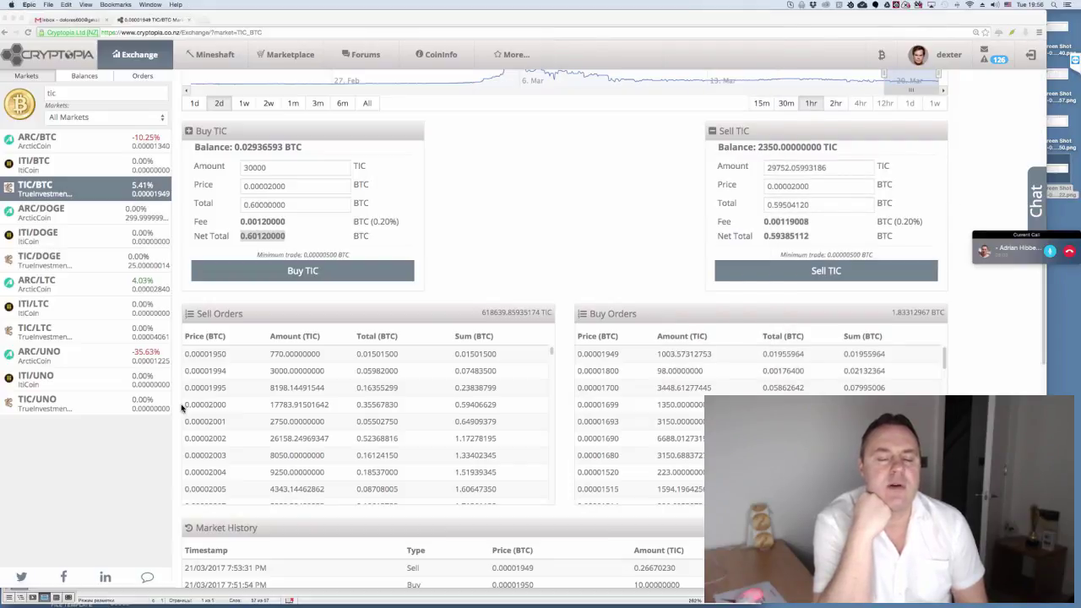
- Search CoinInfo for 'tic', note TrueInvestmentCoin's 53200000 total coins, and go to the Exchange markets page
{"action": "scroll", "coordinate": [182, 408], "scroll_direction": "up", "scroll_amount": 5}
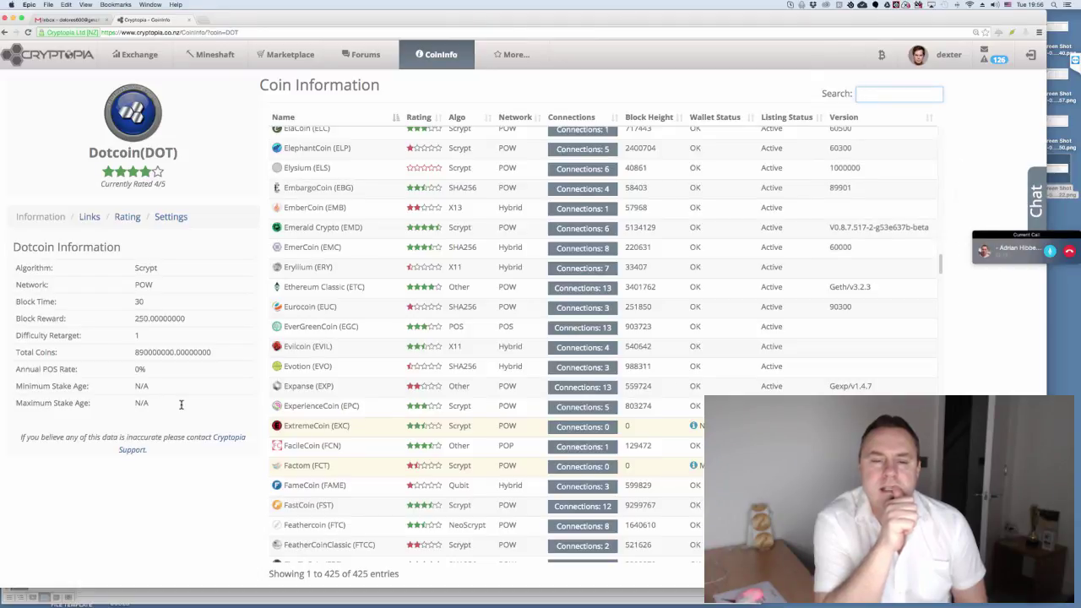
{"action": "type", "text": "tic"}
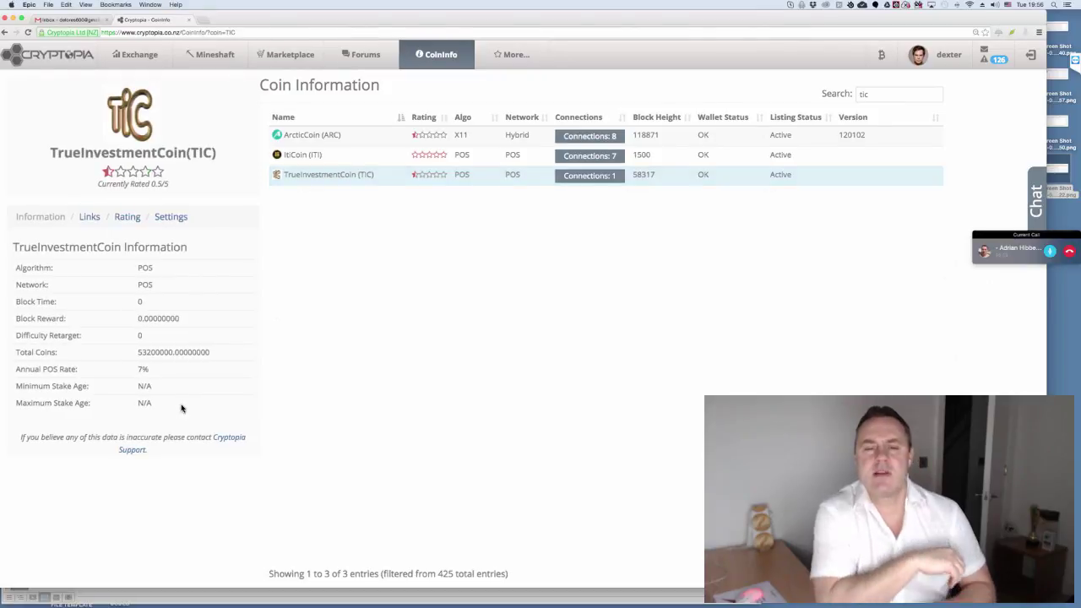
{"action": "double_click", "coordinate": [155, 352]}
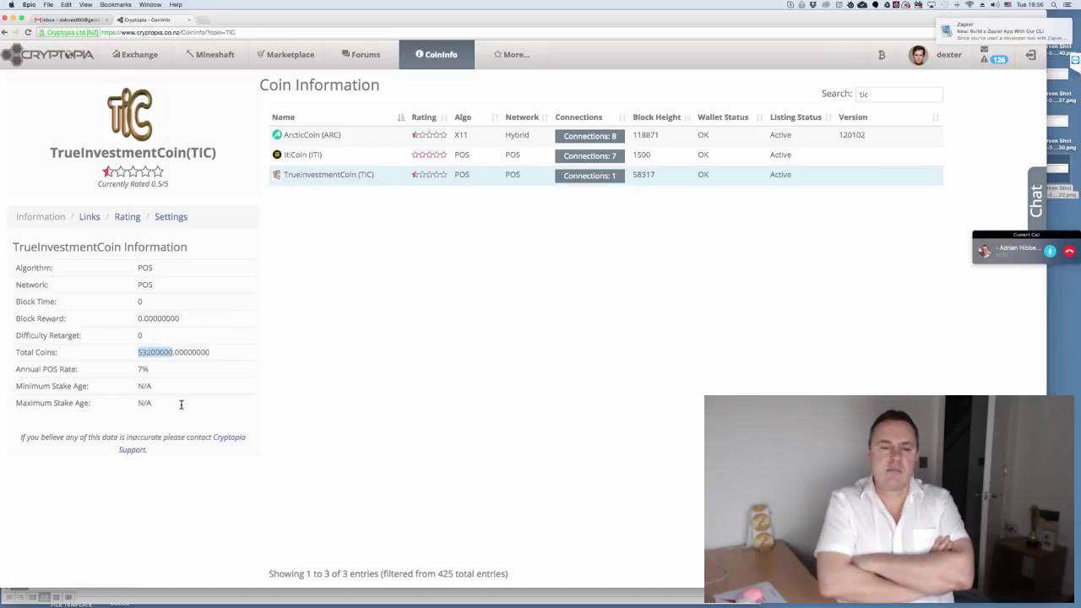
{"action": "left_click", "coordinate": [181, 404]}
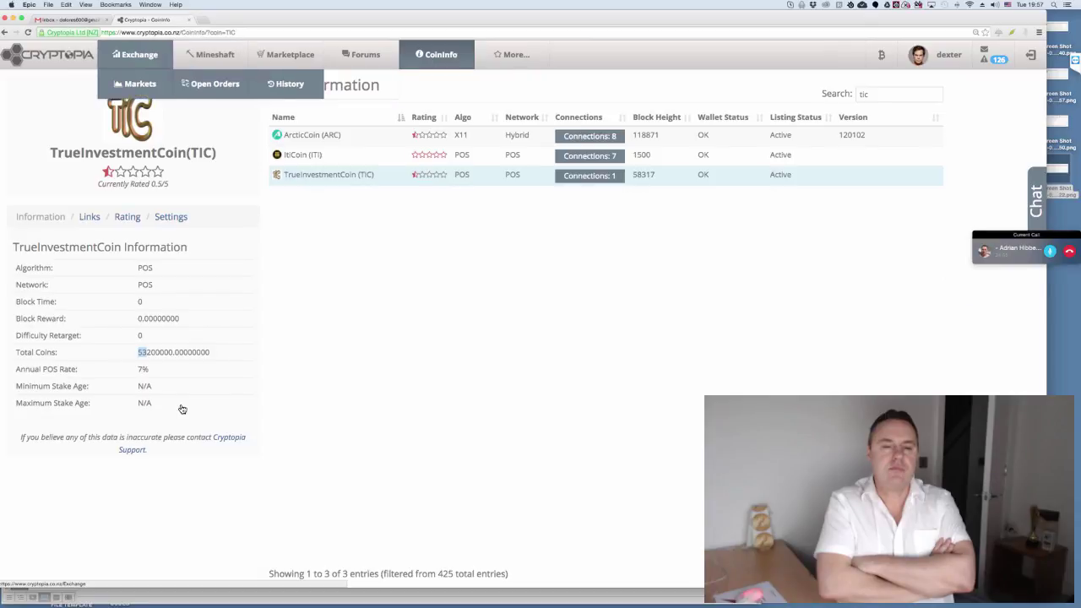
{"action": "left_click", "coordinate": [135, 54]}
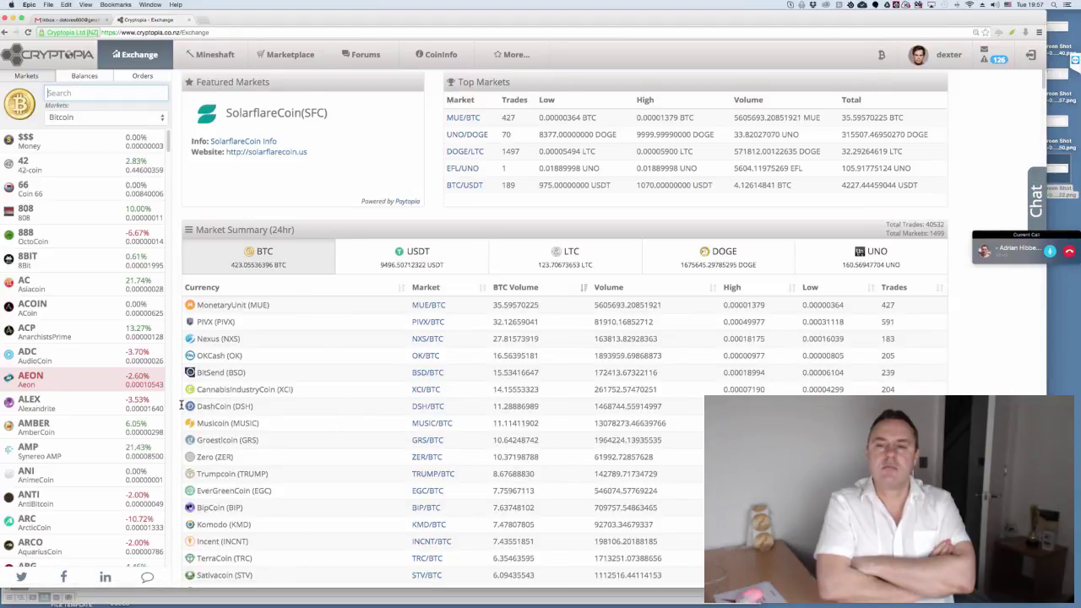
- Search the markets, open TIC/BTC, and scroll down to its buy/sell panels and order books
{"action": "type", "text": "ltc"}
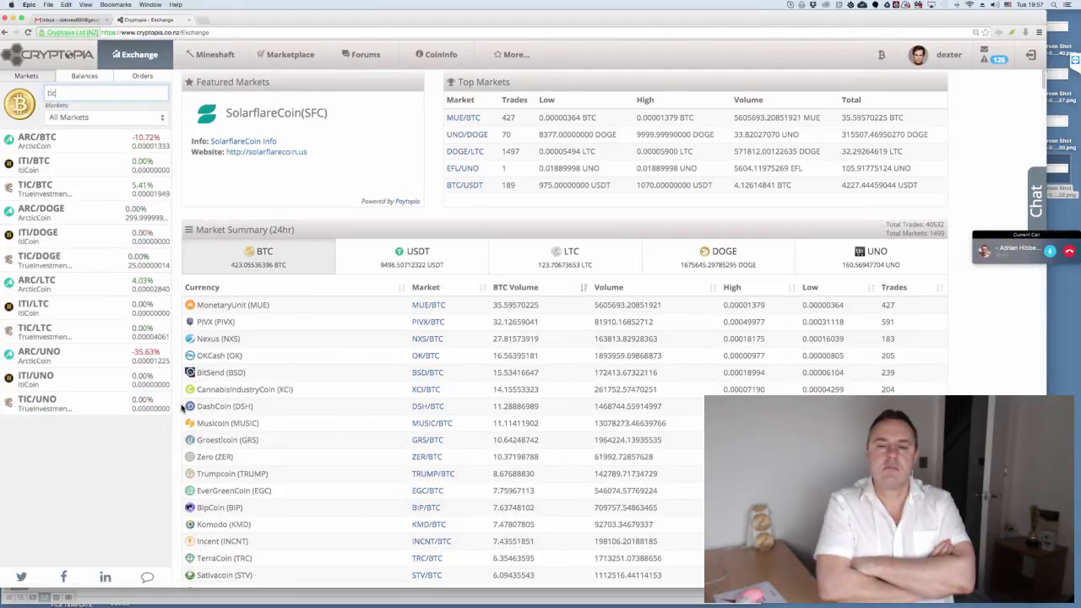
{"action": "key", "text": "Return"}
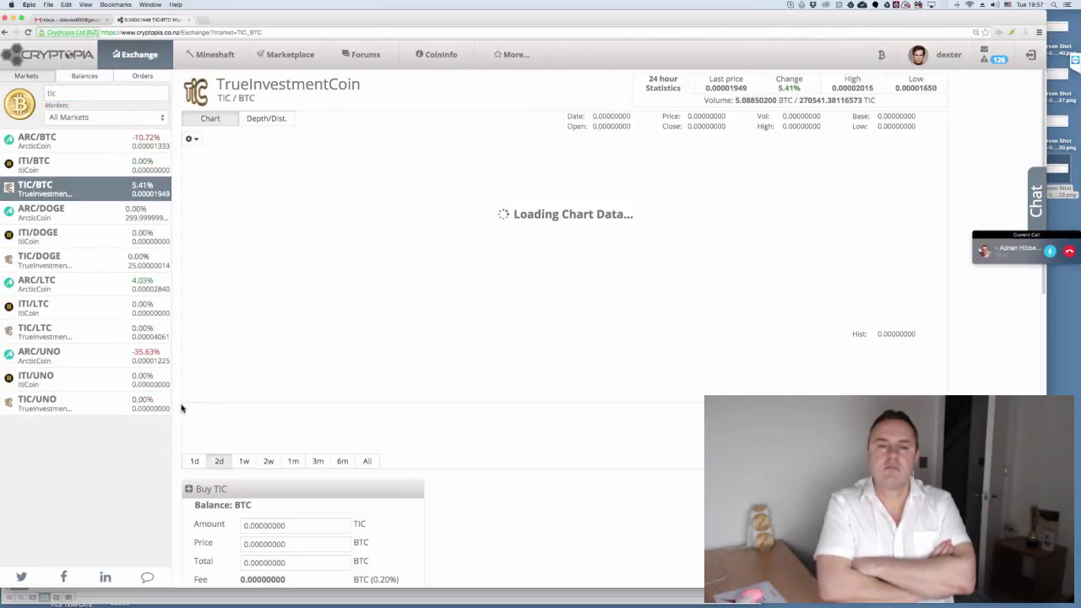
{"action": "scroll", "coordinate": [182, 408], "scroll_direction": "down", "scroll_amount": 5}
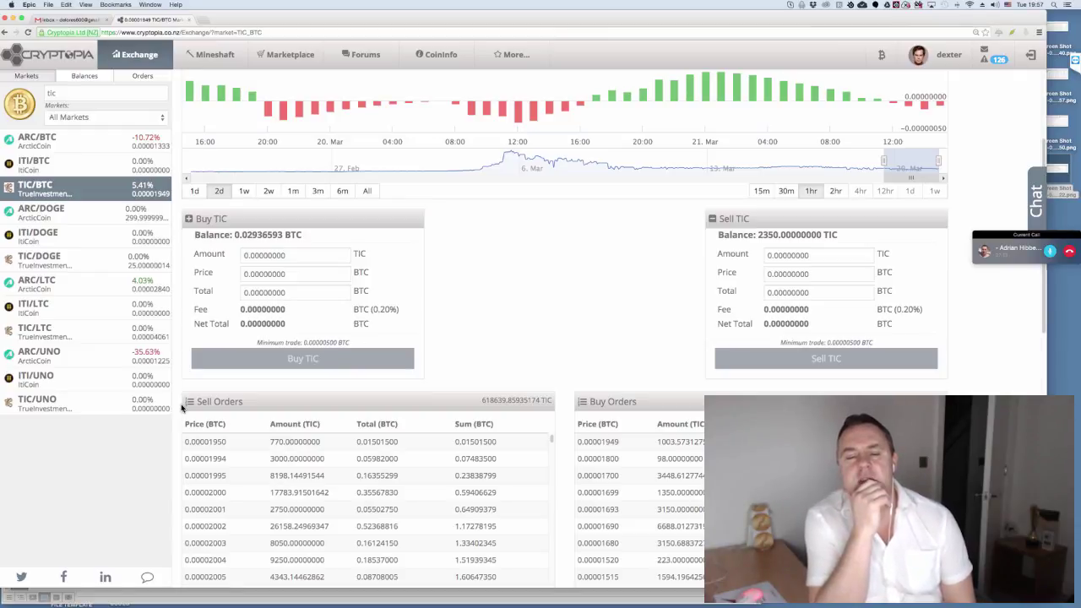
{"action": "scroll", "coordinate": [181, 408], "scroll_direction": "up", "scroll_amount": 2}
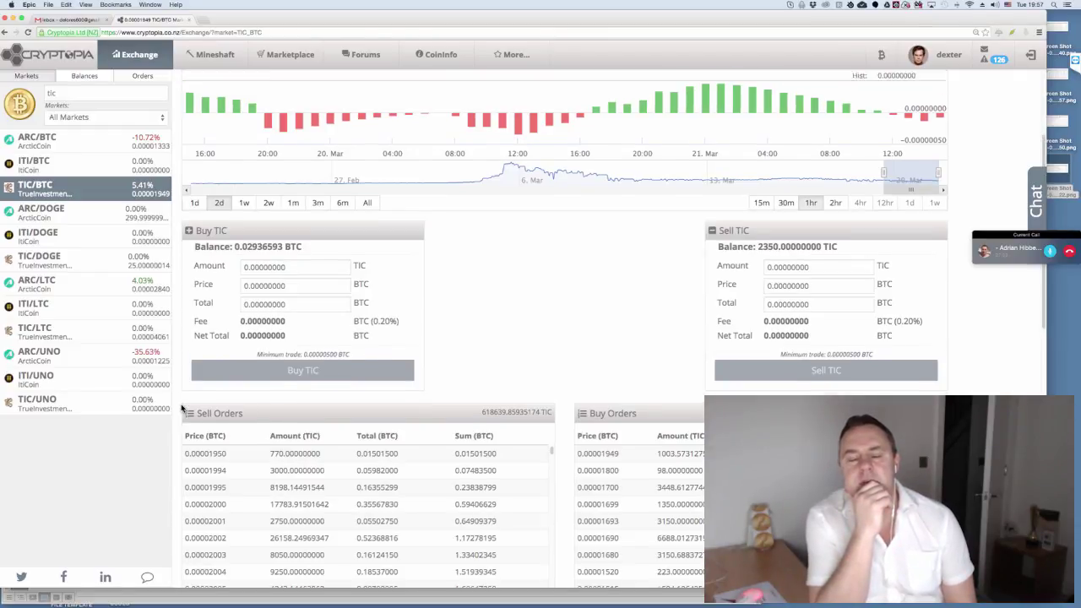
{"action": "scroll", "coordinate": [180, 408], "scroll_direction": "down", "scroll_amount": 3}
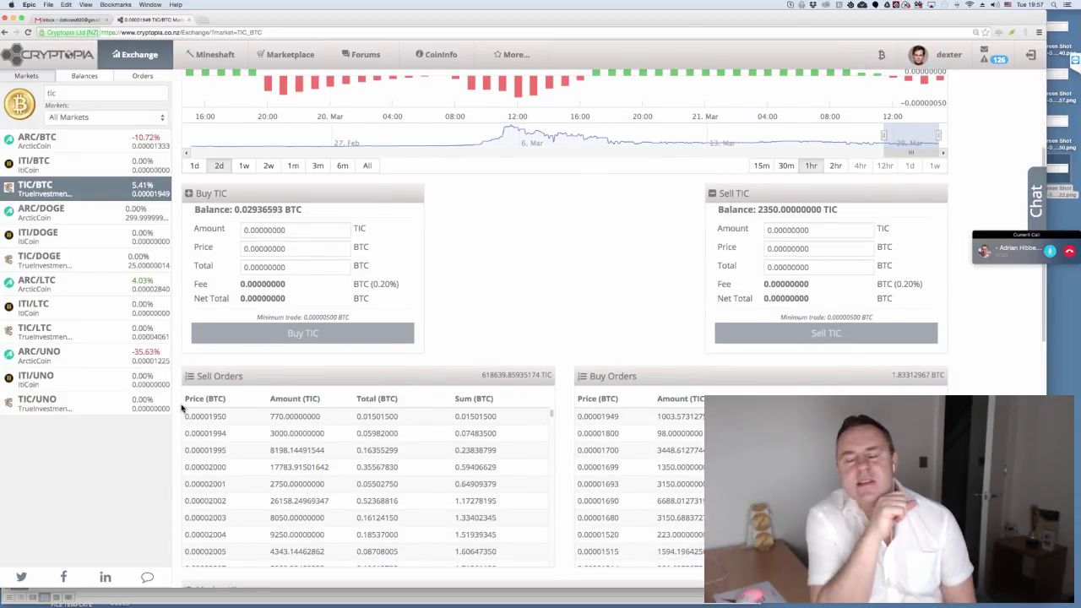
{"action": "scroll", "coordinate": [181, 407], "scroll_direction": "down", "scroll_amount": 1}
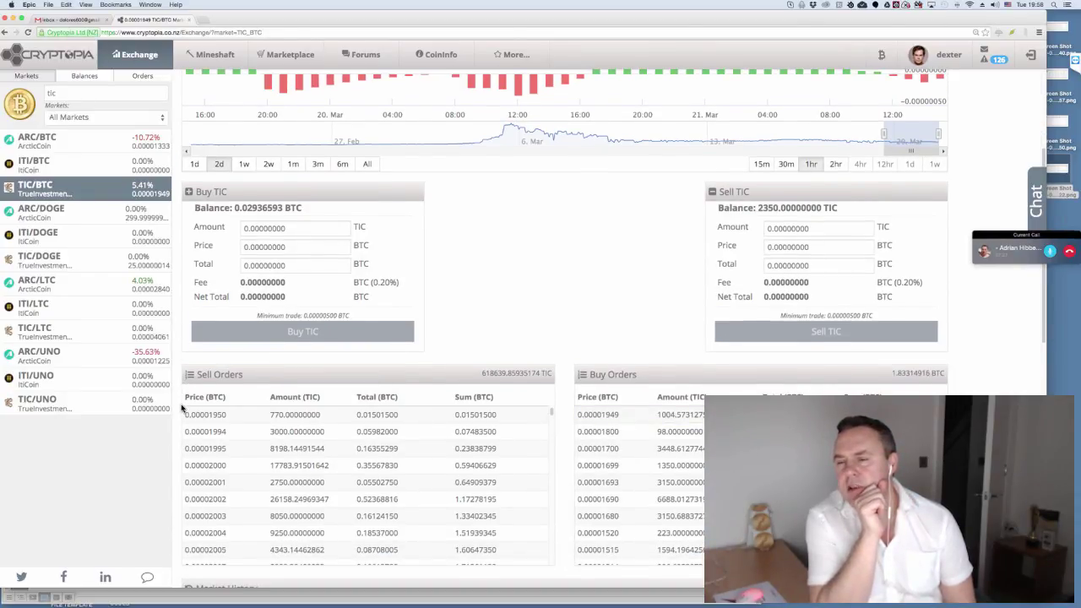
{"action": "scroll", "coordinate": [181, 408], "scroll_direction": "down", "scroll_amount": 1}
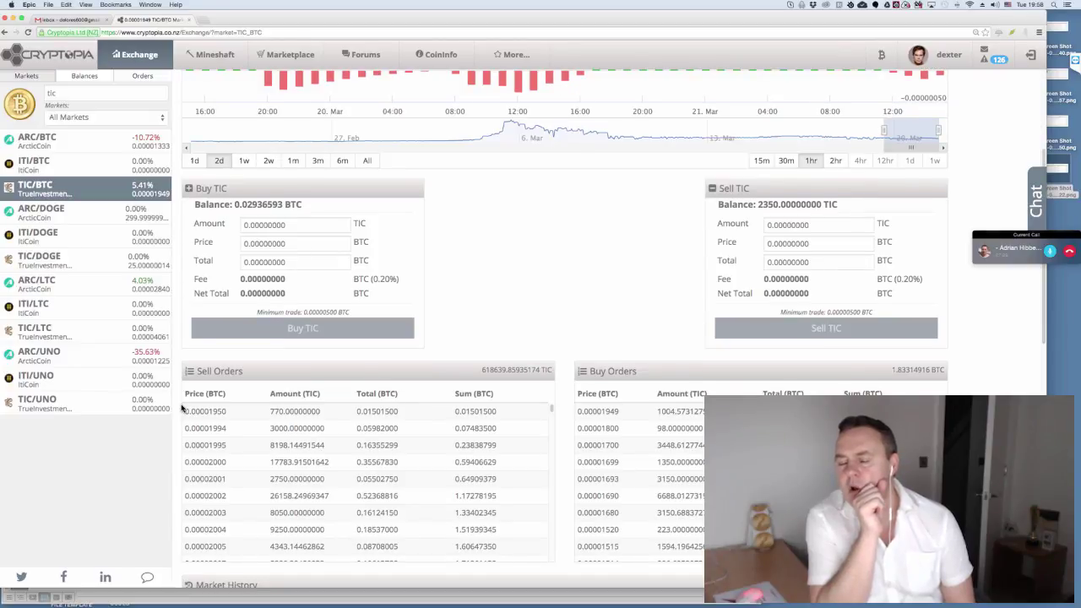
{"action": "scroll", "coordinate": [180, 408], "scroll_direction": "down", "scroll_amount": 1}
{"action": "scroll", "coordinate": [180, 407], "scroll_direction": "down", "scroll_amount": 1}
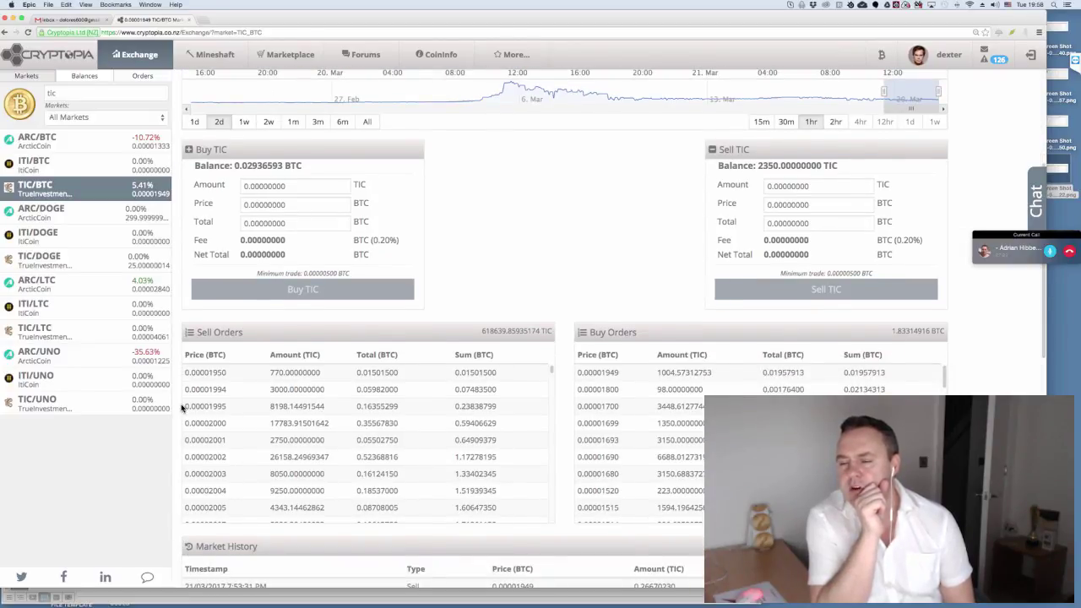
{"action": "scroll", "coordinate": [180, 408], "scroll_direction": "down", "scroll_amount": 1}
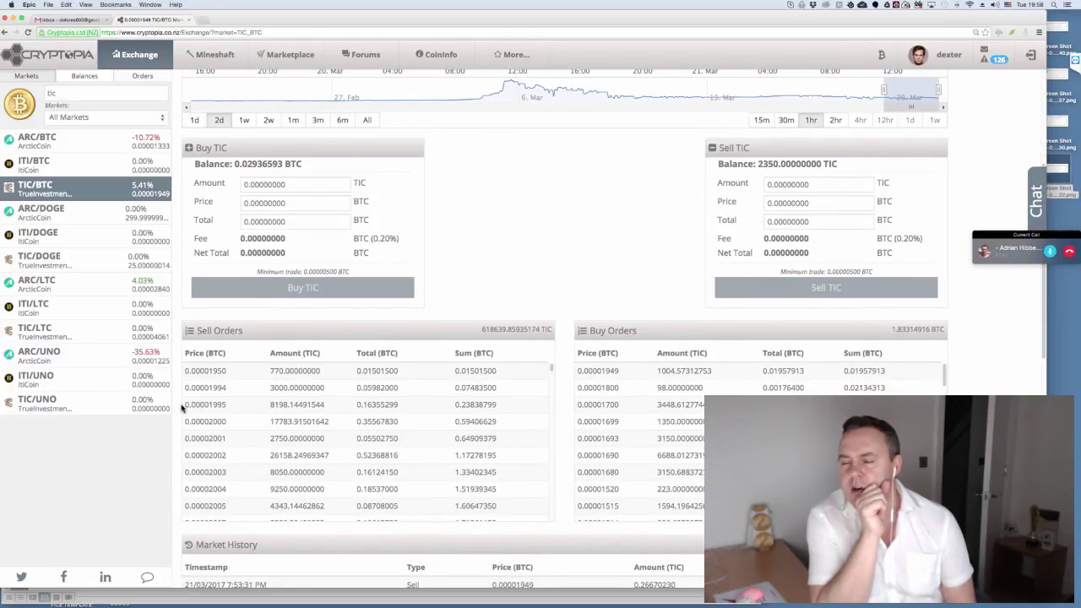
{"action": "scroll", "coordinate": [181, 408], "scroll_direction": "down", "scroll_amount": 1}
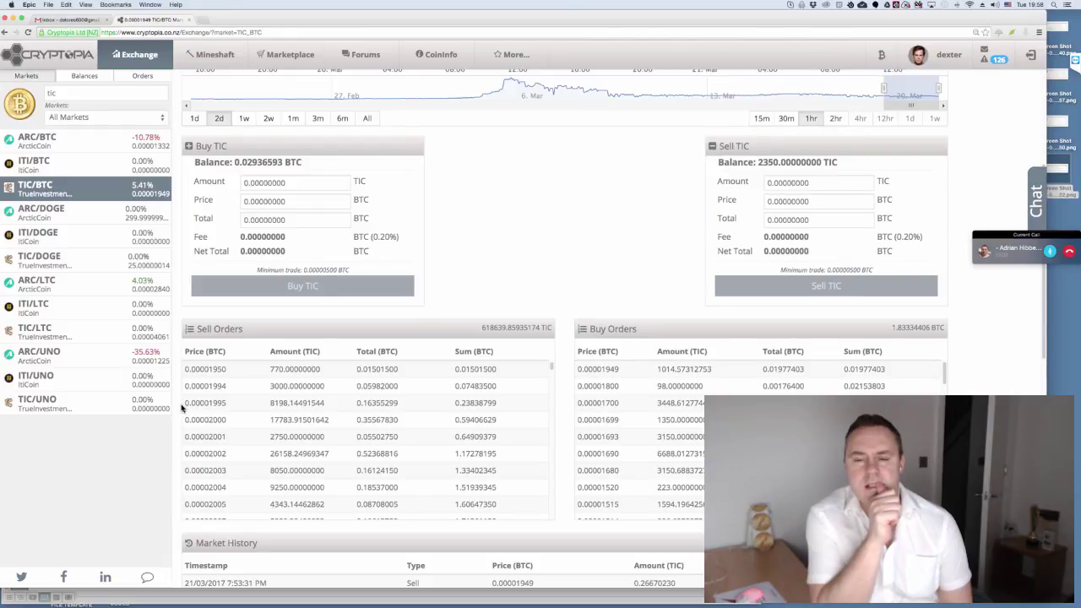
{"action": "scroll", "coordinate": [181, 408], "scroll_direction": "up", "scroll_amount": 5}
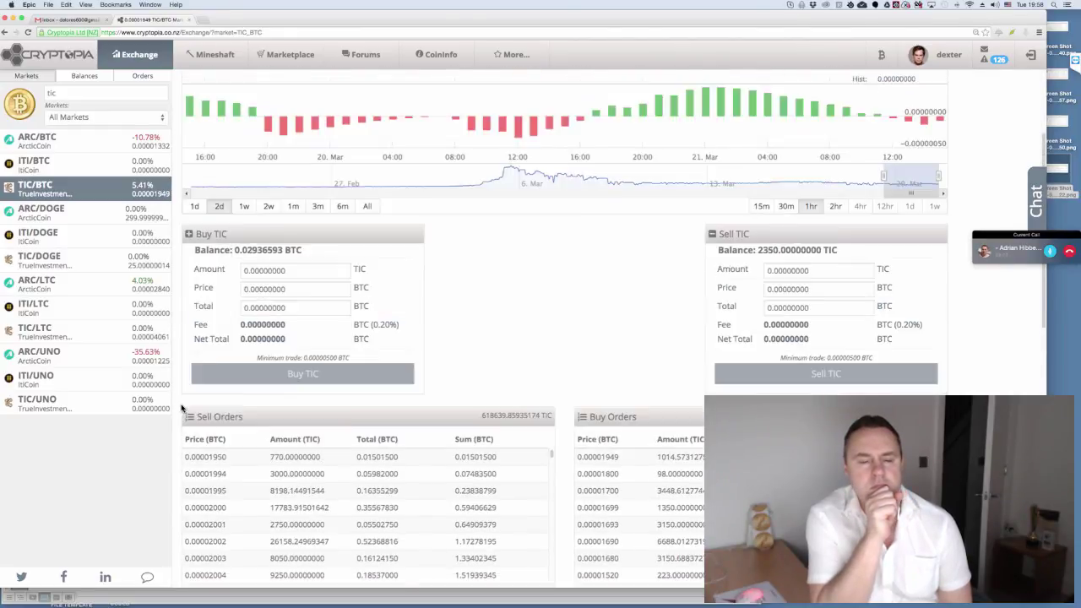
{"action": "scroll", "coordinate": [180, 408], "scroll_direction": "up", "scroll_amount": 3}
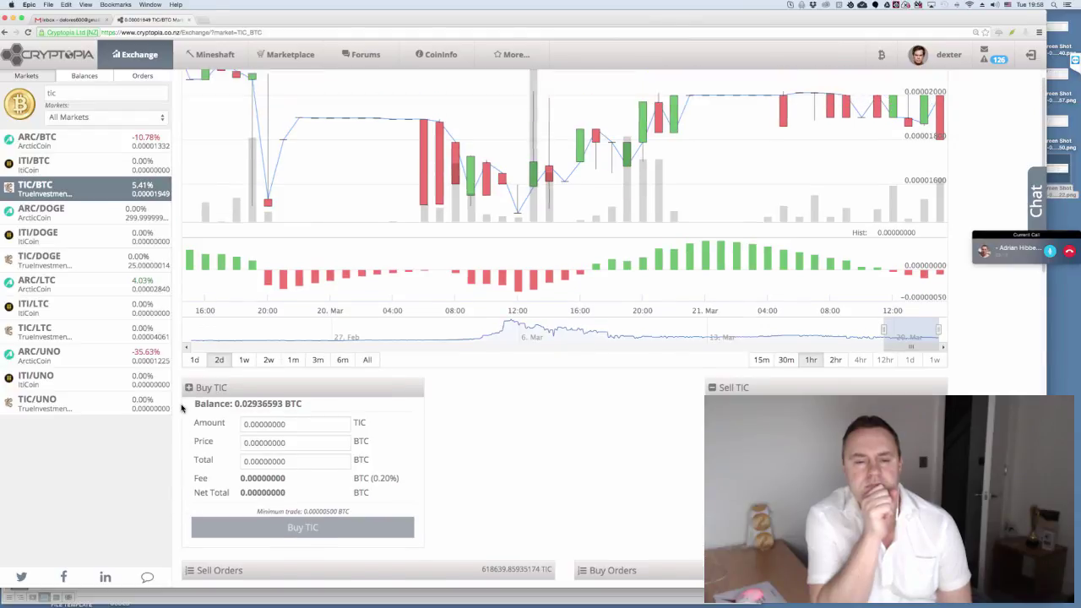
- Check the TIC/BTC chart's indicator settings, then close them
{"action": "scroll", "coordinate": [181, 408], "scroll_direction": "up", "scroll_amount": 3}
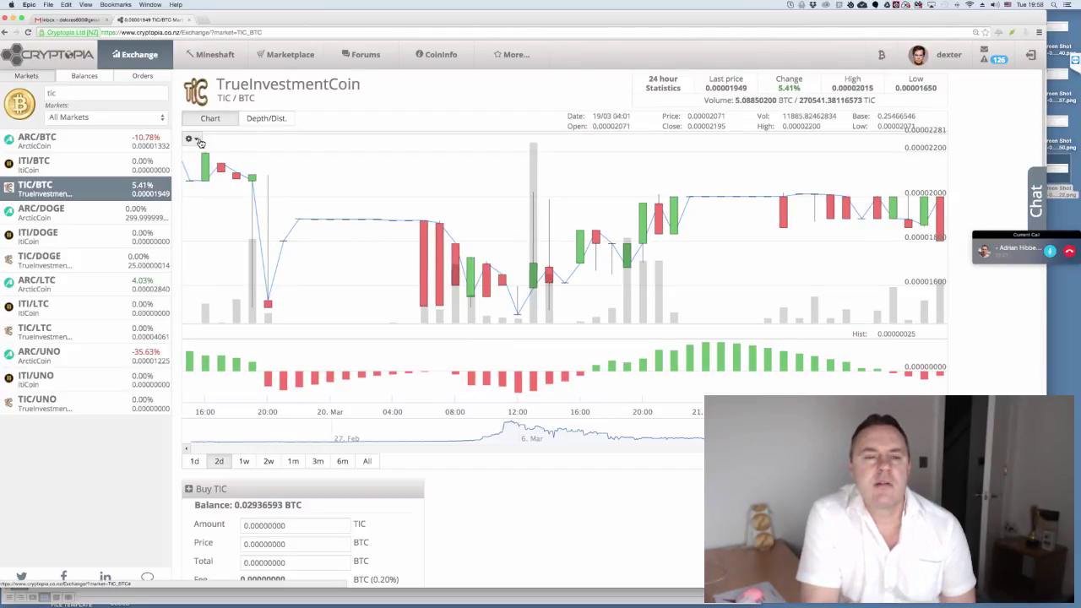
{"action": "left_click", "coordinate": [197, 140]}
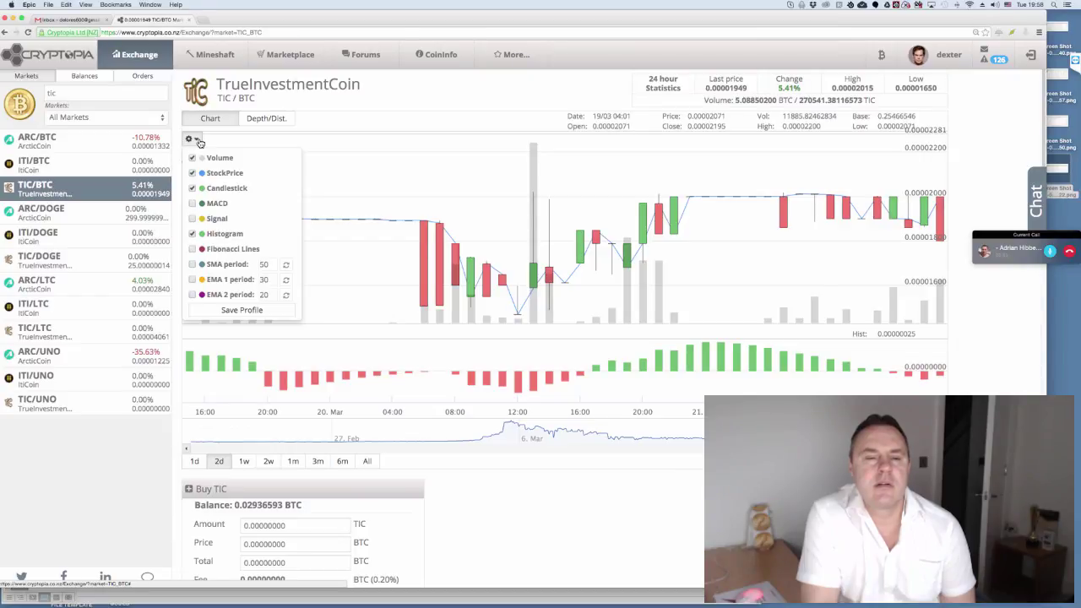
{"action": "left_click", "coordinate": [199, 142]}
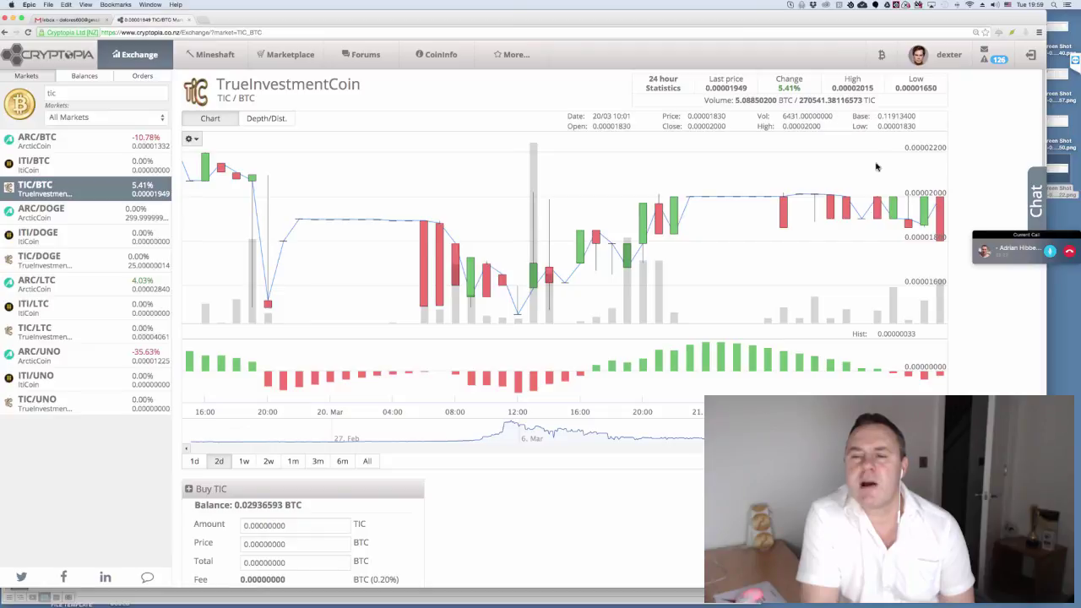
{"action": "scroll", "coordinate": [596, 224], "scroll_direction": "down", "scroll_amount": 4}
{"action": "scroll", "coordinate": [596, 224], "scroll_direction": "up", "scroll_amount": 2}
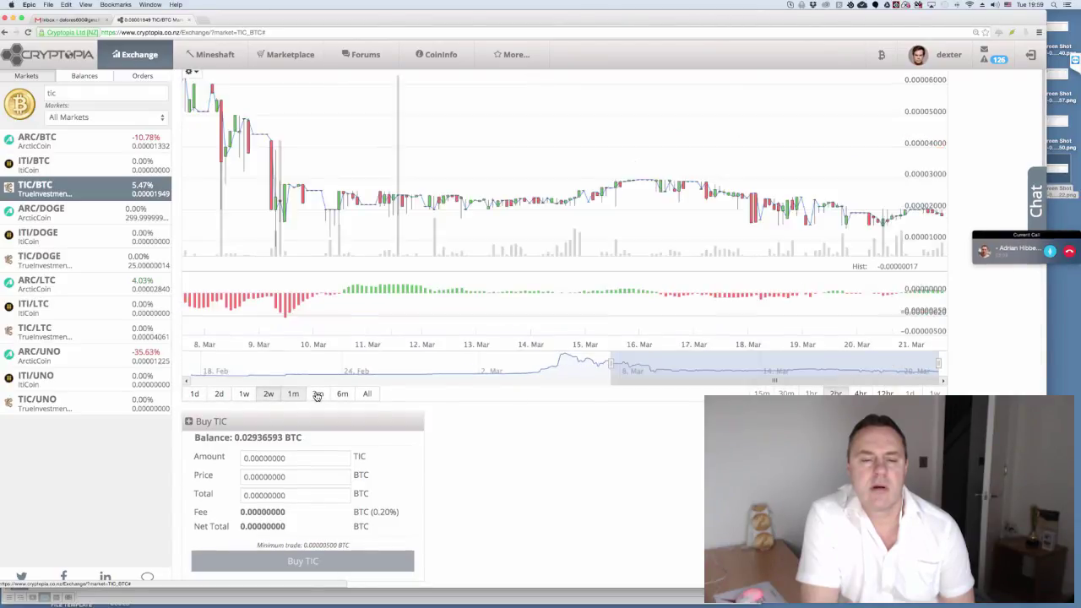
- Step the chart range through 3m and 6m to All, showing 18 Feb to 20 Mar
{"action": "left_click", "coordinate": [318, 394]}
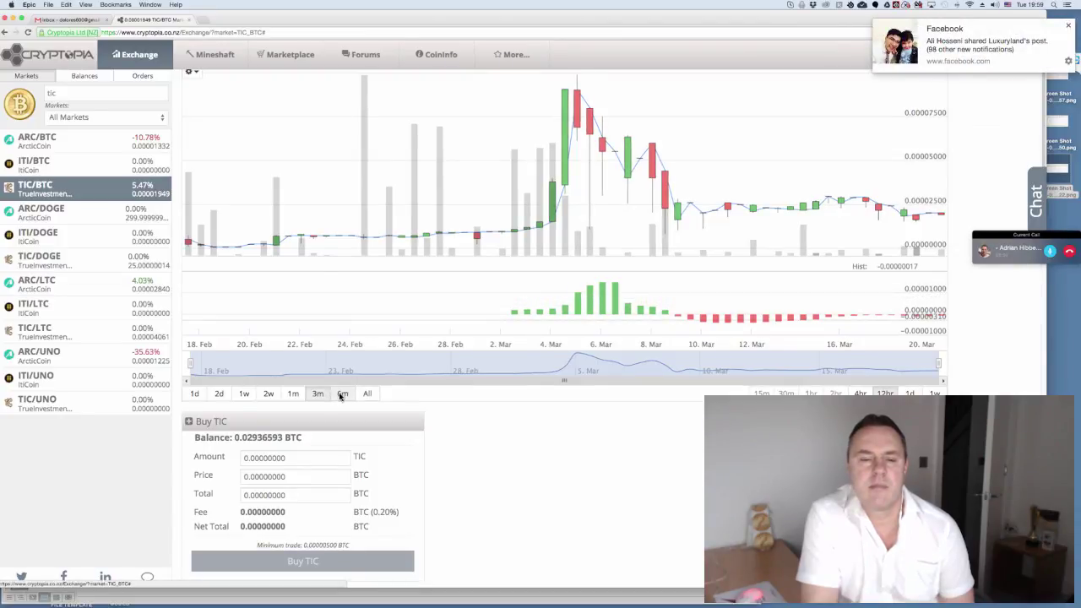
{"action": "left_click", "coordinate": [342, 395]}
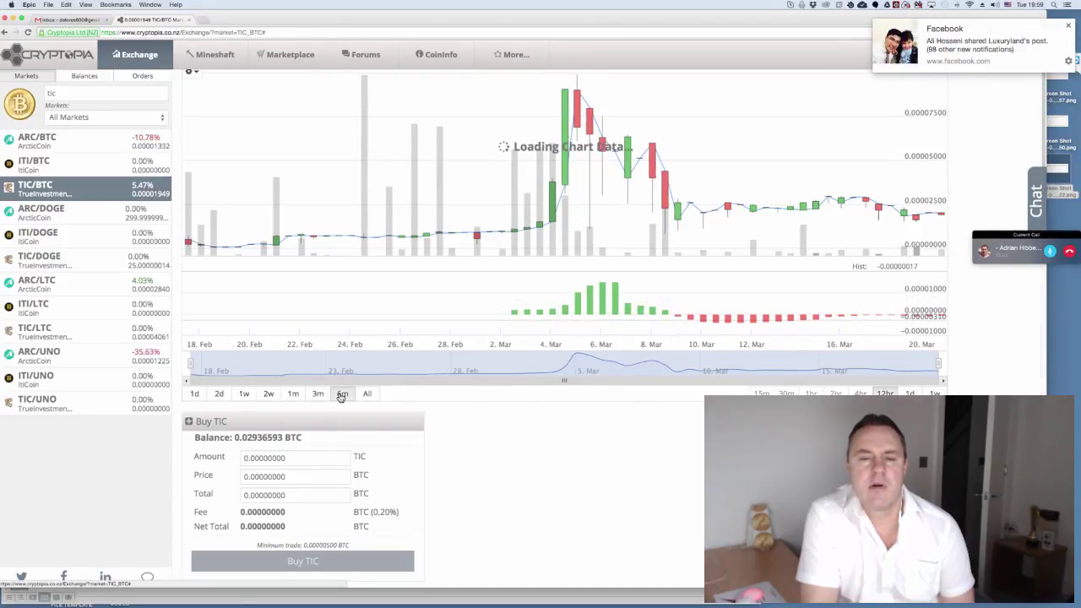
{"action": "left_click", "coordinate": [372, 397]}
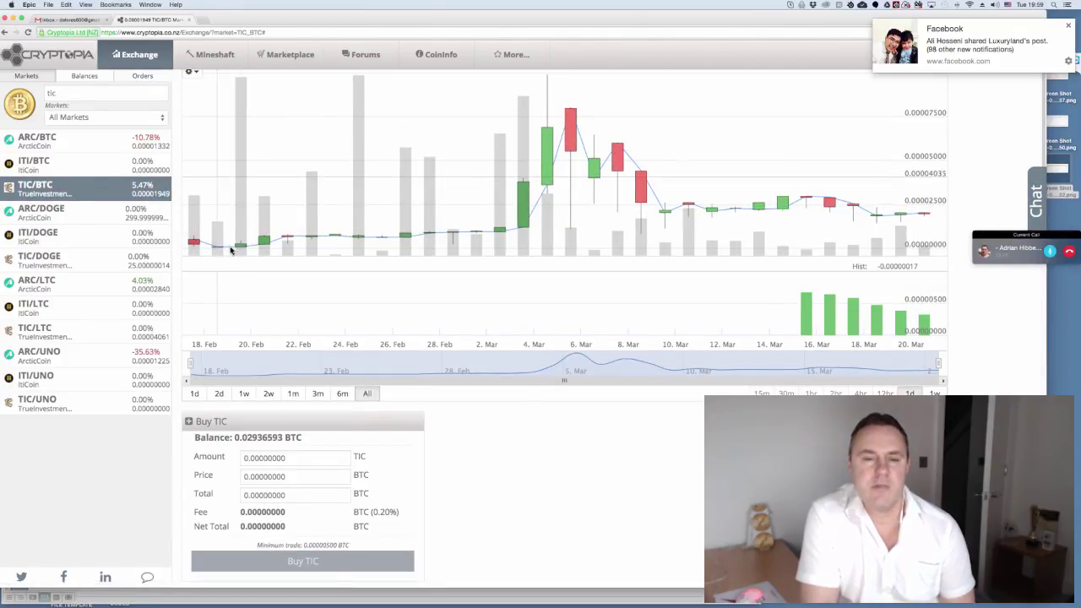
{"action": "scroll", "coordinate": [405, 261], "scroll_direction": "up", "scroll_amount": 2}
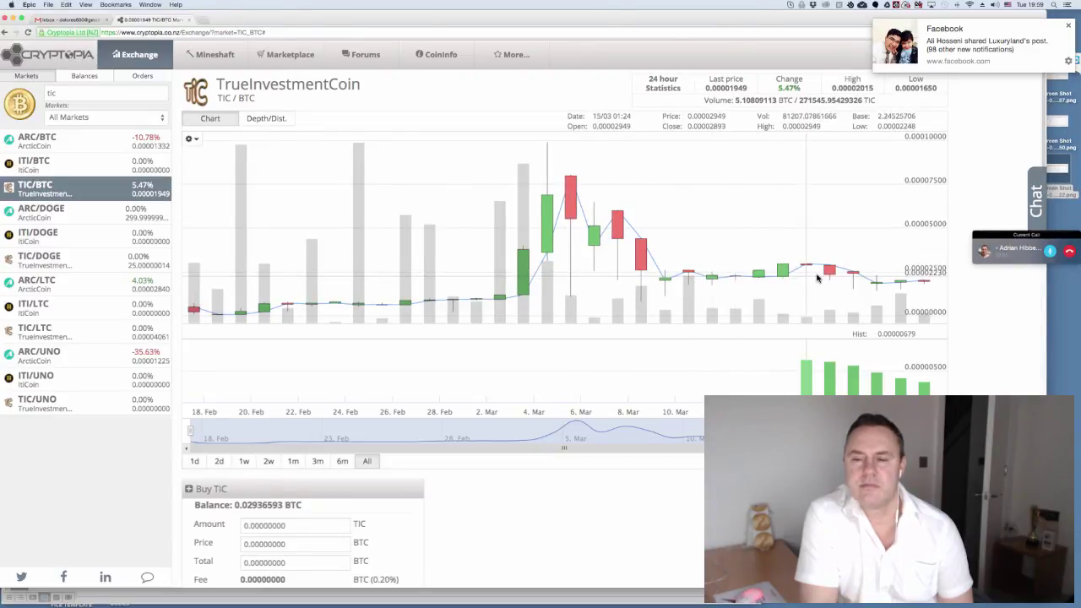
{"action": "scroll", "coordinate": [818, 277], "scroll_direction": "down", "scroll_amount": 2}
{"action": "scroll", "coordinate": [818, 277], "scroll_direction": "down", "scroll_amount": 2}
{"action": "scroll", "coordinate": [802, 281], "scroll_direction": "up", "scroll_amount": 4}
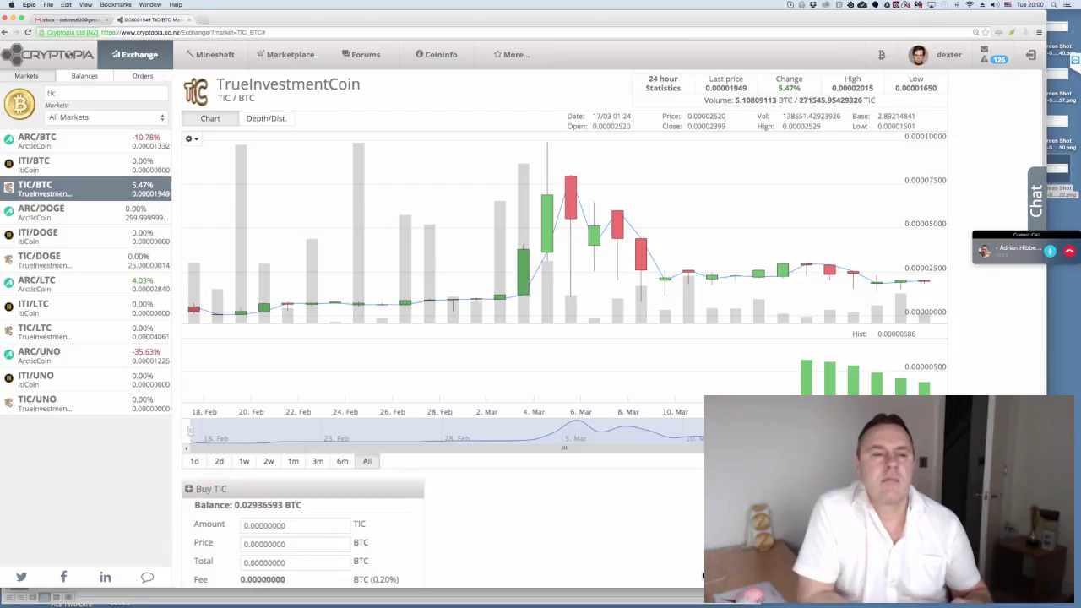
- Clear the market search, after briefly trying 'fu' and 'fc', to list all Bitcoin markets, then bring up Skype
{"action": "left_click", "coordinate": [64, 95]}
{"action": "key", "text": "BackSpace"}
{"action": "key", "text": "BackSpace"}
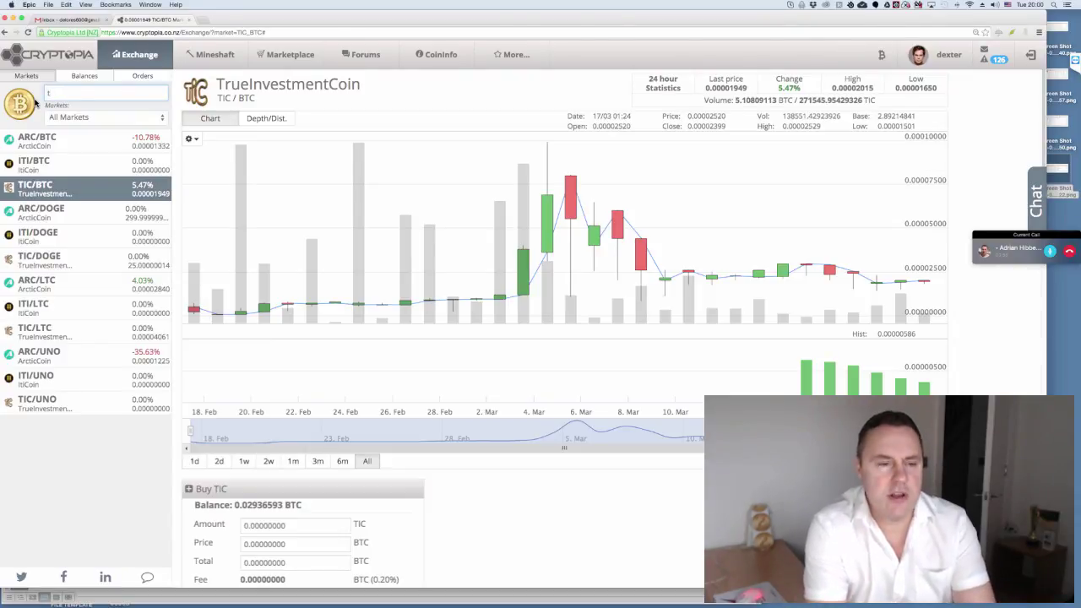
{"action": "key", "text": "BackSpace"}
{"action": "type", "text": "fu"}
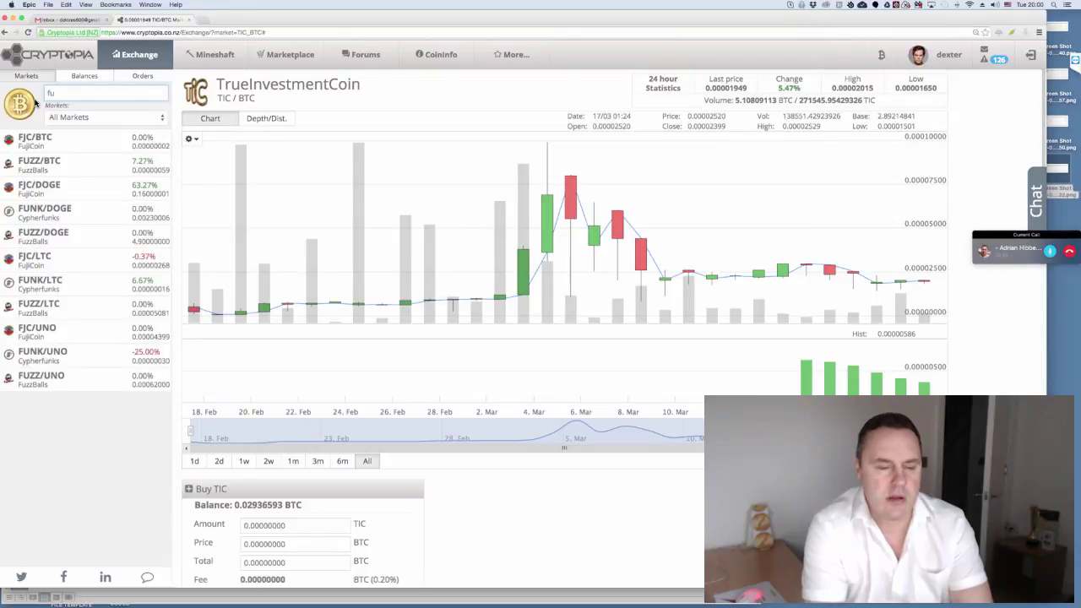
{"action": "key", "text": "BackSpace"}
{"action": "type", "text": "c"}
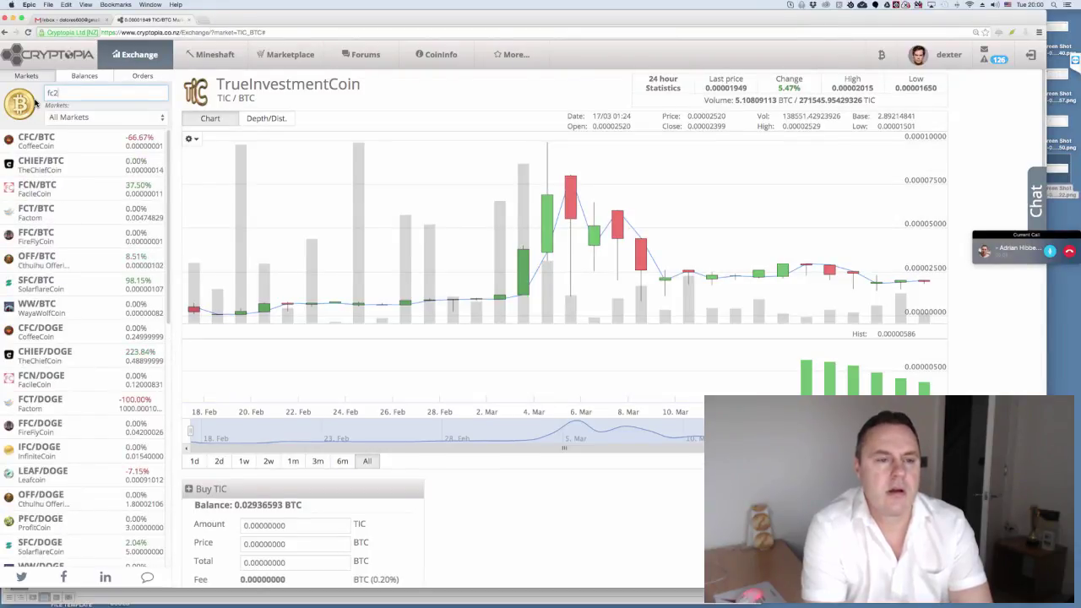
{"action": "type", "text": "2"}
{"action": "key", "text": "BackSpace"}
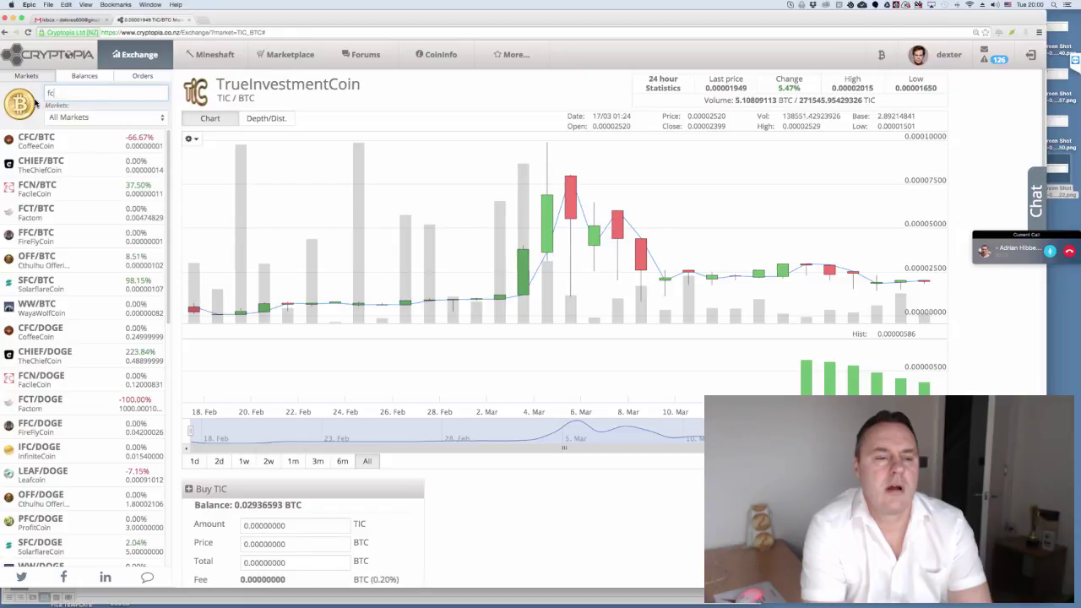
{"action": "key", "text": "BackSpace"}
{"action": "key", "text": "BackSpace"}
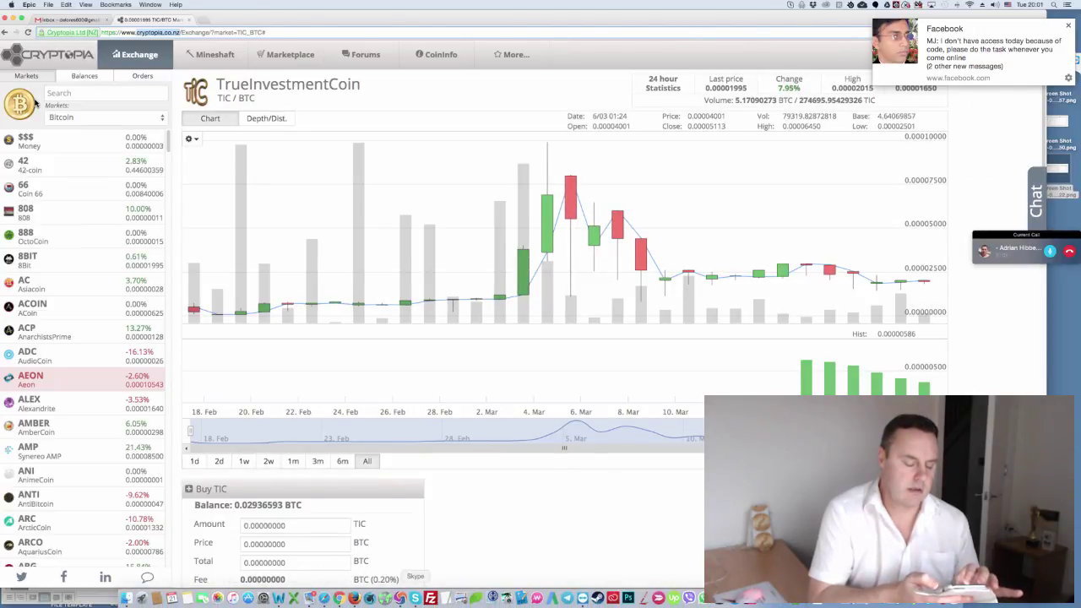
{"action": "left_click", "coordinate": [415, 598]}
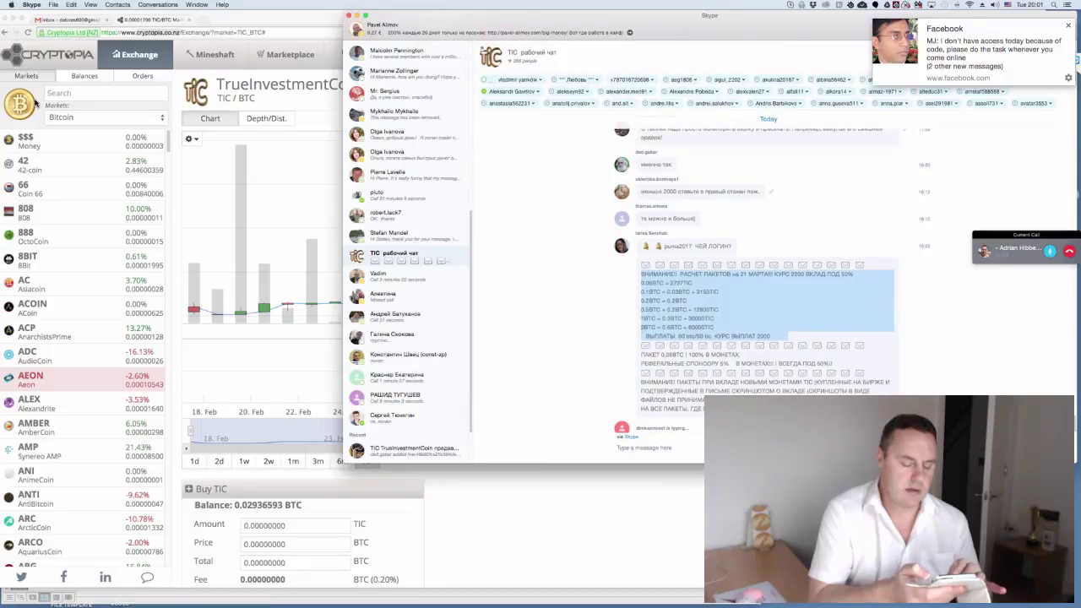
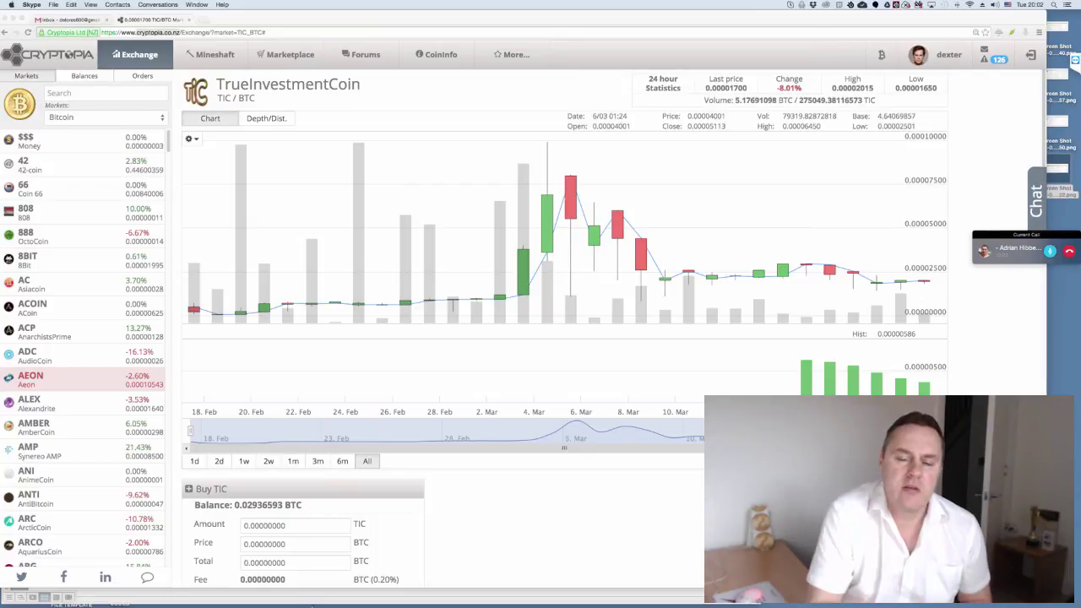
- Dismiss the Facebook notification and scroll the Word payout notes up to the 0.06BTC = 2727TIC line
{"action": "mouse_move", "coordinate": [407, 576]}
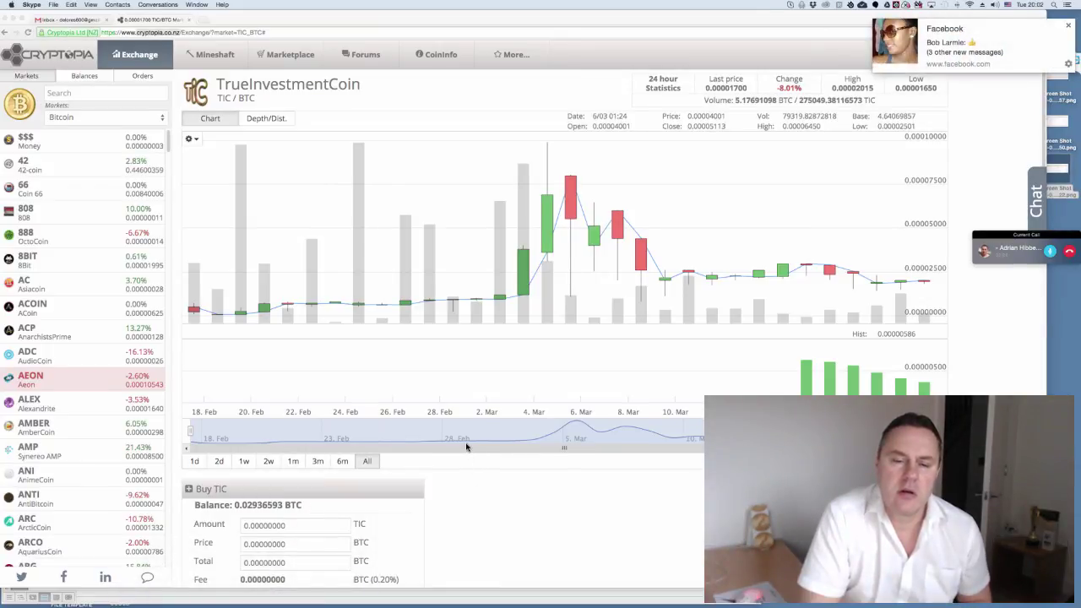
{"action": "left_click", "coordinate": [1067, 27]}
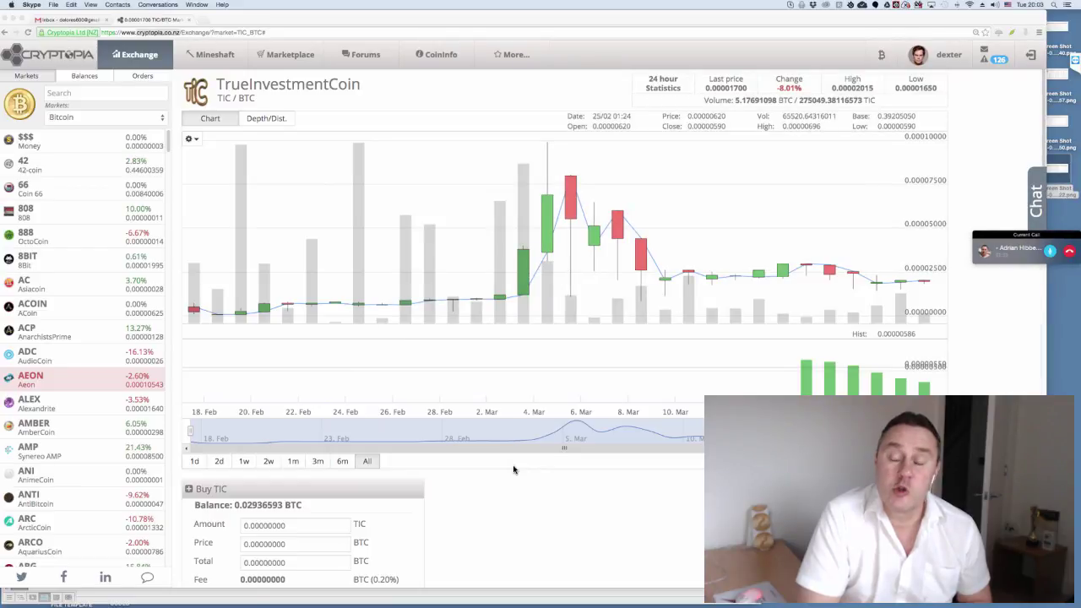
{"action": "key", "text": "super+Tab"}
{"action": "scroll", "coordinate": [265, 445], "scroll_direction": "up", "scroll_amount": 3}
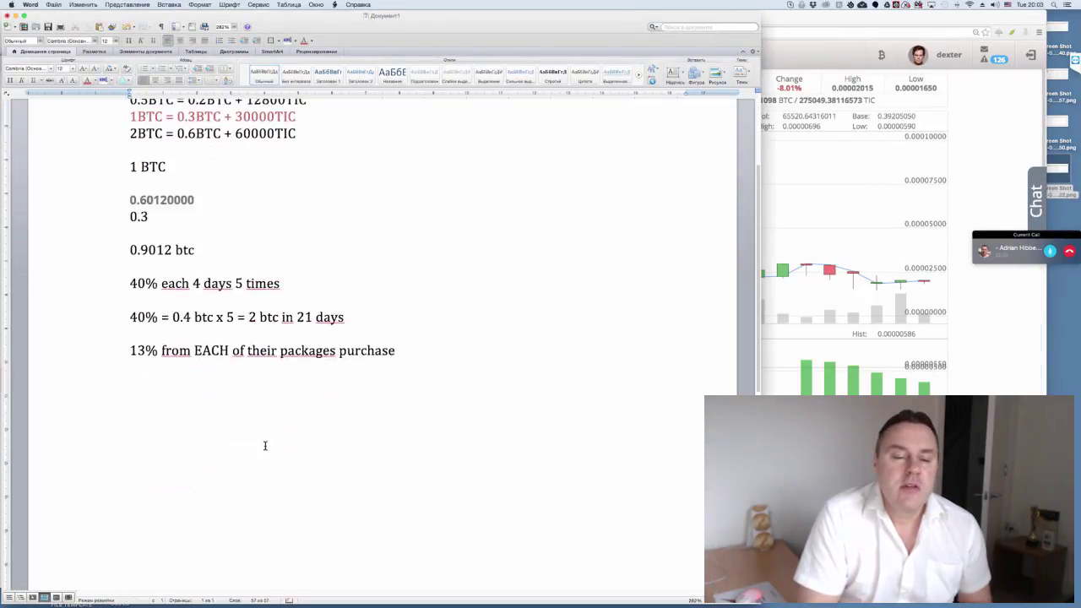
{"action": "scroll", "coordinate": [264, 445], "scroll_direction": "down", "scroll_amount": 1}
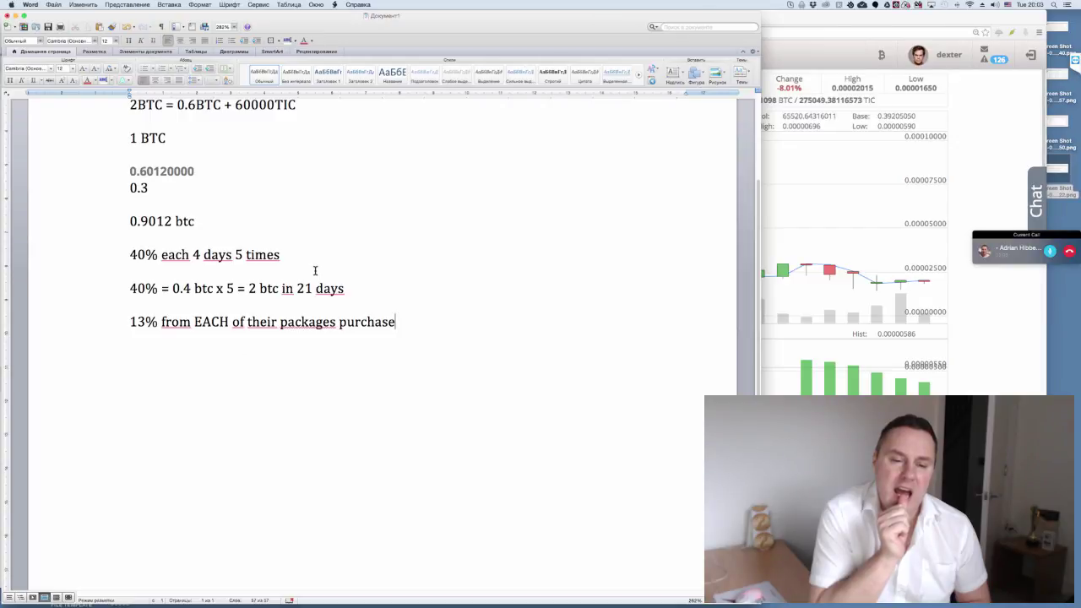
{"action": "scroll", "coordinate": [312, 272], "scroll_direction": "up", "scroll_amount": 5}
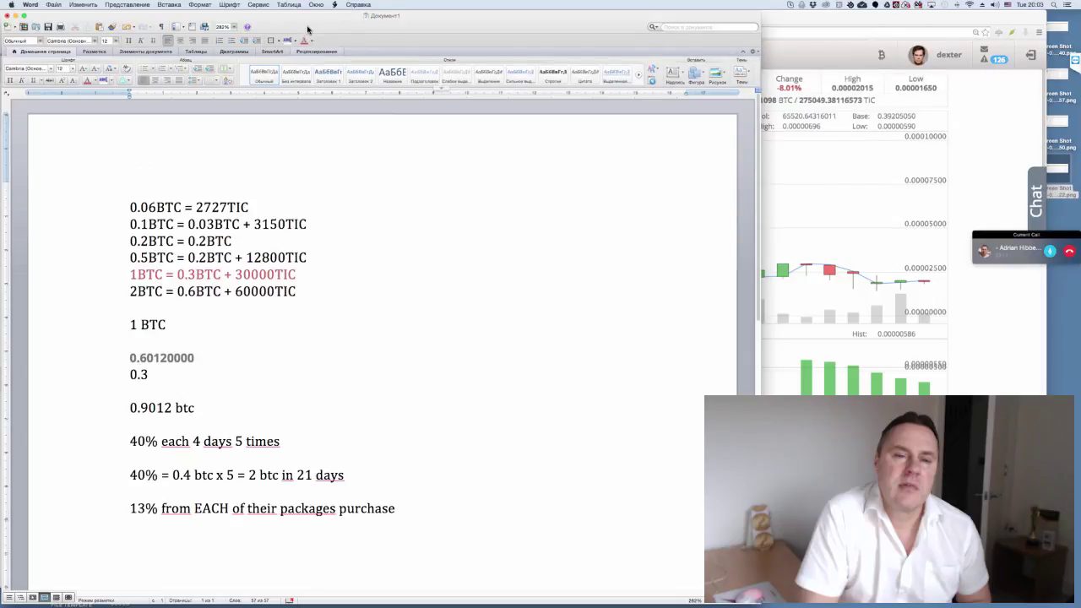
- Nudge the Word payout notes window right and minimise it to reveal the Cryptopia TIC/BTC page
{"action": "left_click_drag", "start_coordinate": [308, 28], "coordinate": [329, 28]}
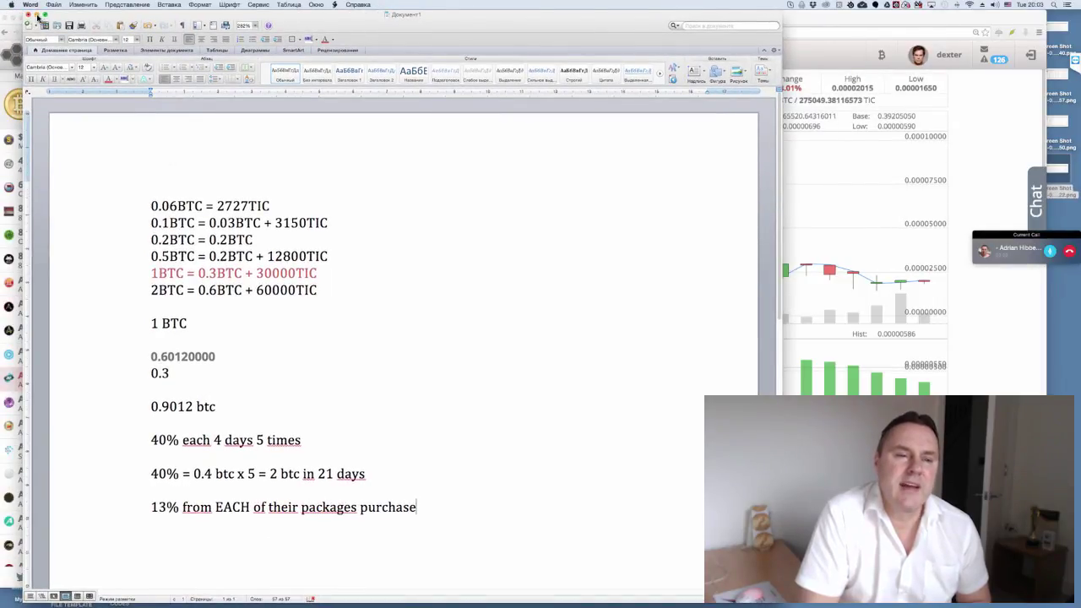
{"action": "left_click", "coordinate": [36, 17]}
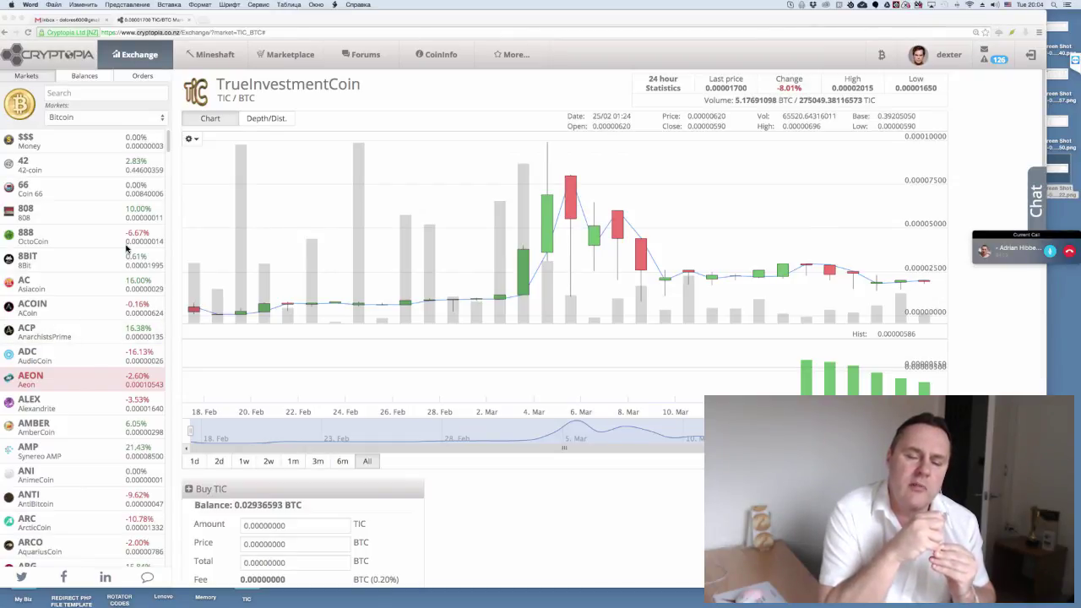
- Open the Cryptopia account menu to reach Balances
{"action": "left_click", "coordinate": [127, 249]}
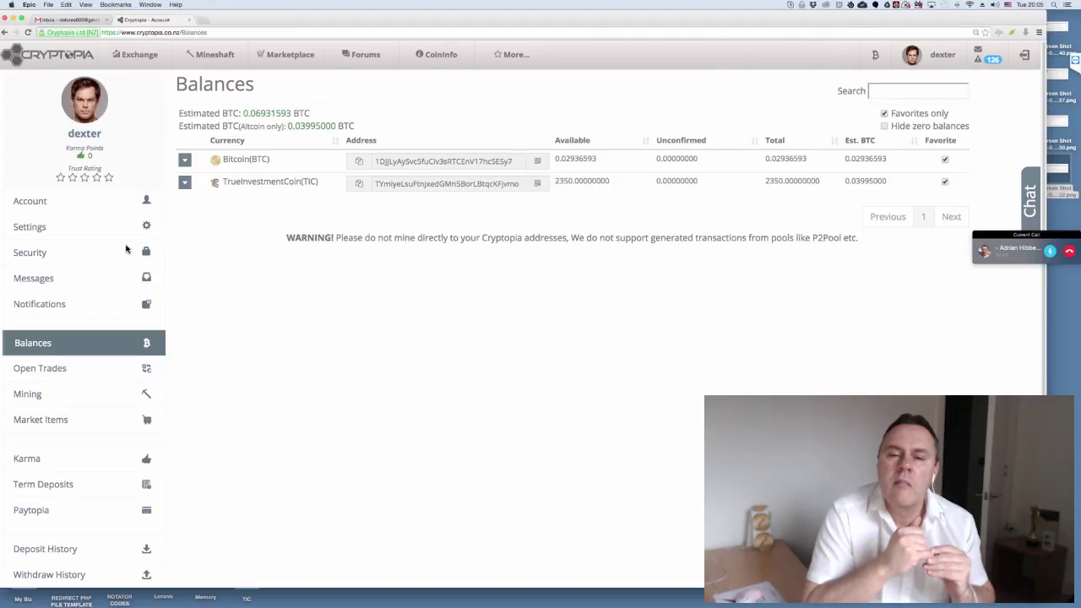
- Select the Bitcoin deposit address, reload Balances for a 0.07624843 BTC total, and bring the Word notes forward
{"action": "key", "text": "shift+End"}
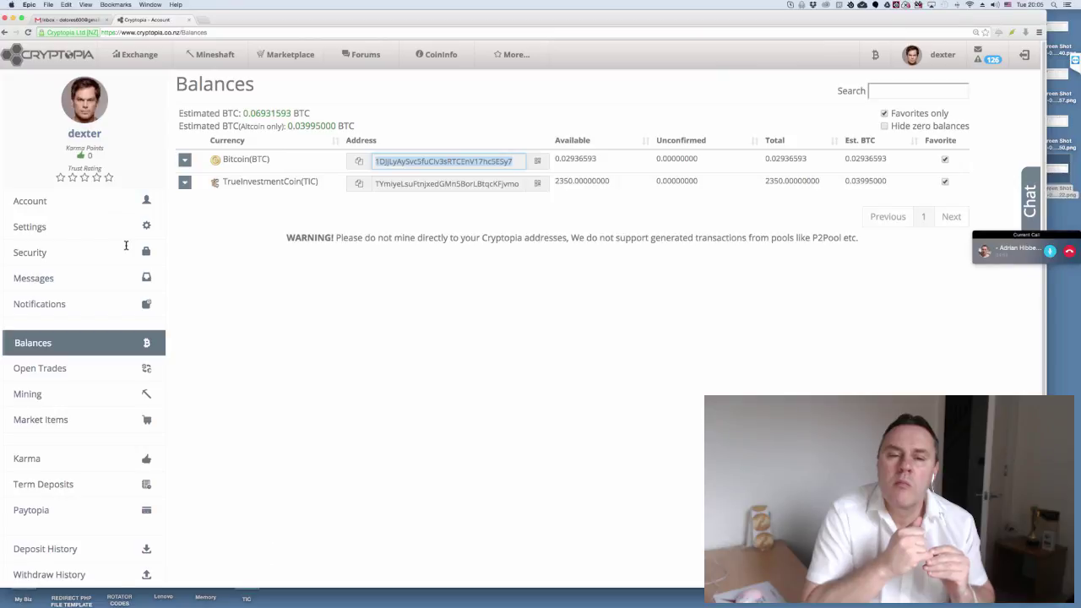
{"action": "left_click", "coordinate": [126, 246]}
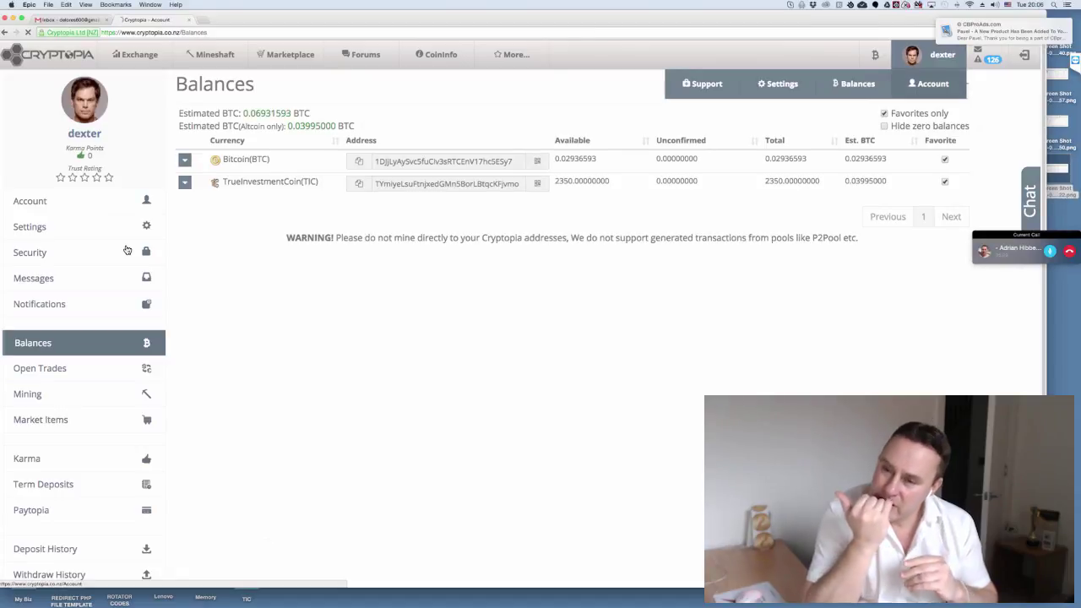
{"action": "left_click", "coordinate": [126, 250]}
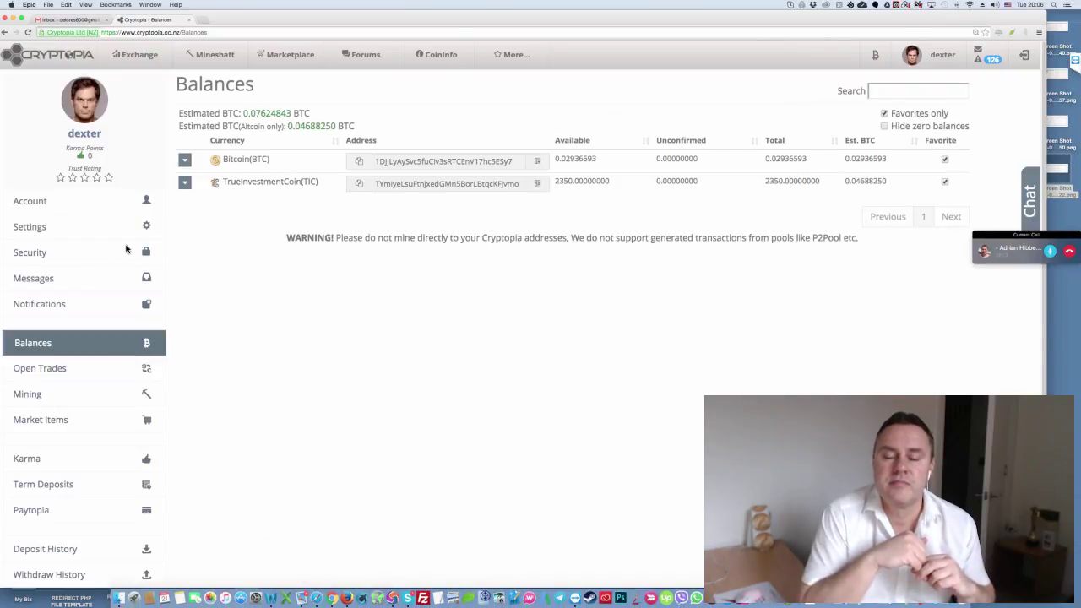
{"action": "key", "text": "super+Tab"}
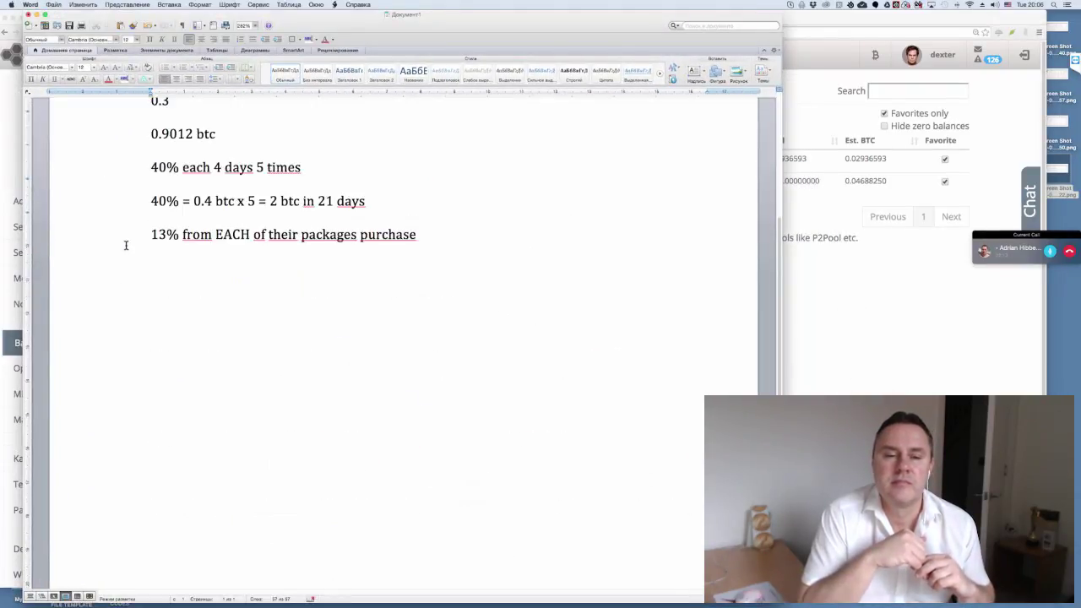
- Scroll the notes up and highlight the 1BTC and 0.3BTC amounts in the red package line
{"action": "scroll", "coordinate": [126, 245], "scroll_direction": "up", "scroll_amount": 5}
{"action": "scroll", "coordinate": [126, 245], "scroll_direction": "up", "scroll_amount": 2}
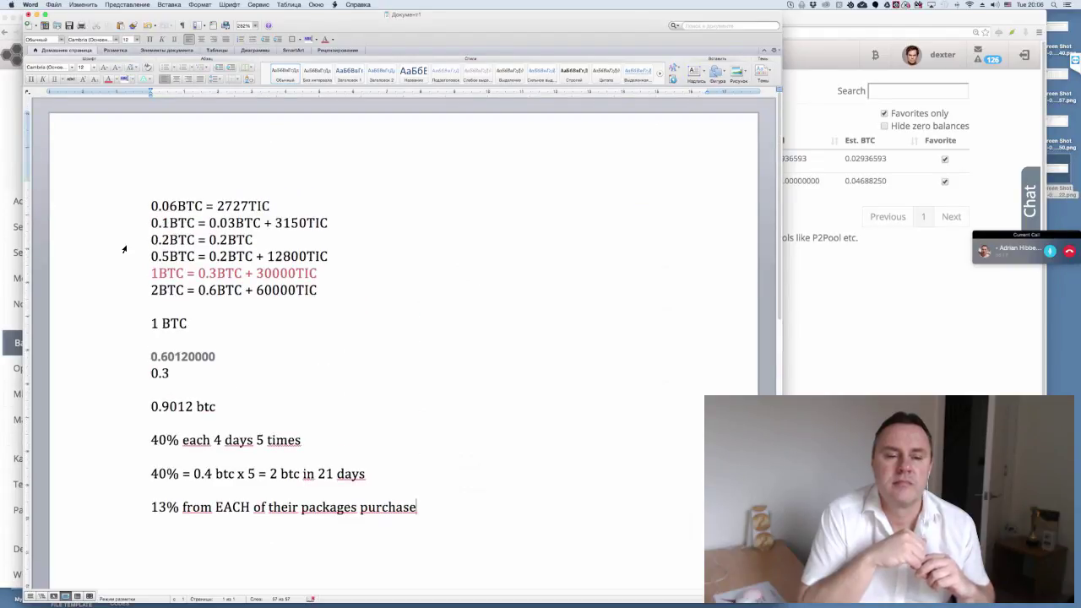
{"action": "left_click", "coordinate": [126, 245]}
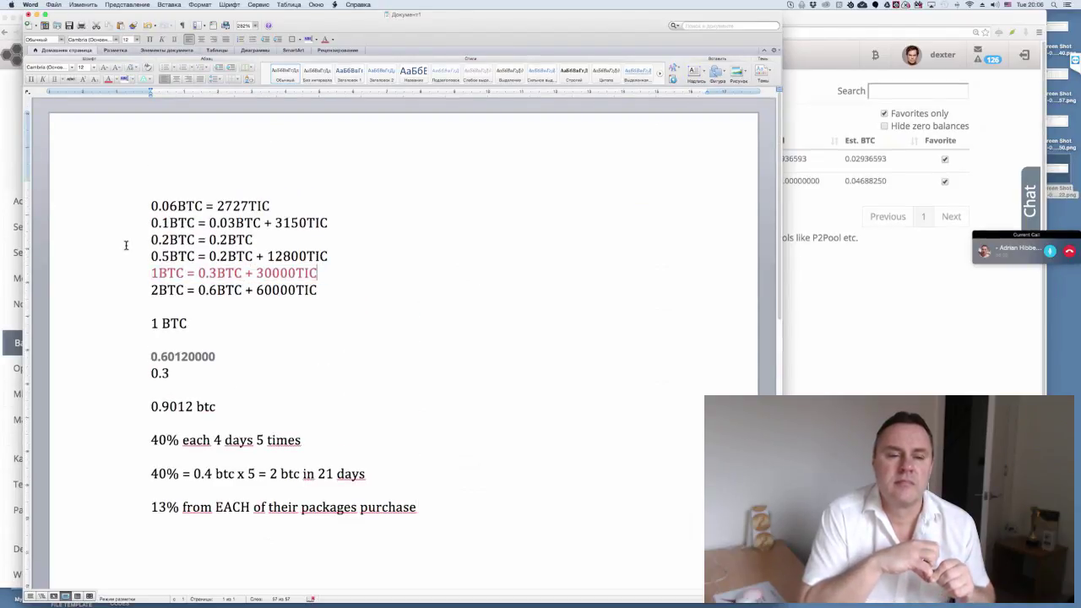
{"action": "key", "text": "Home"}
{"action": "key", "text": "shift+Right"}
{"action": "key", "text": "shift+Right"}
{"action": "key", "text": "shift+Right"}
{"action": "key", "text": "shift+Right"}
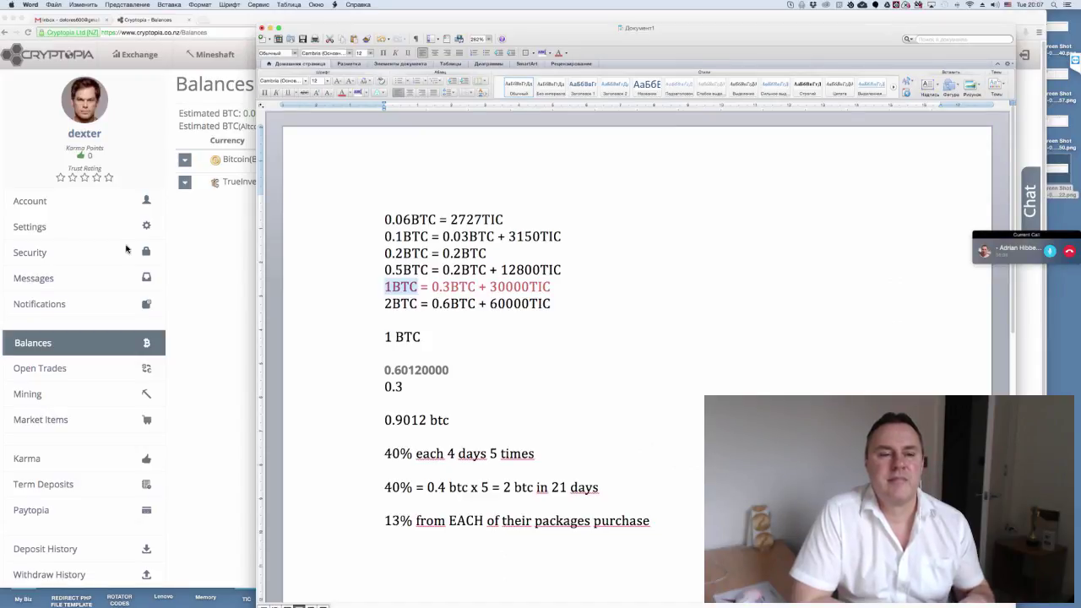
{"action": "key", "text": "Left"}
{"action": "key", "text": "Right"}
{"action": "key", "text": "Right"}
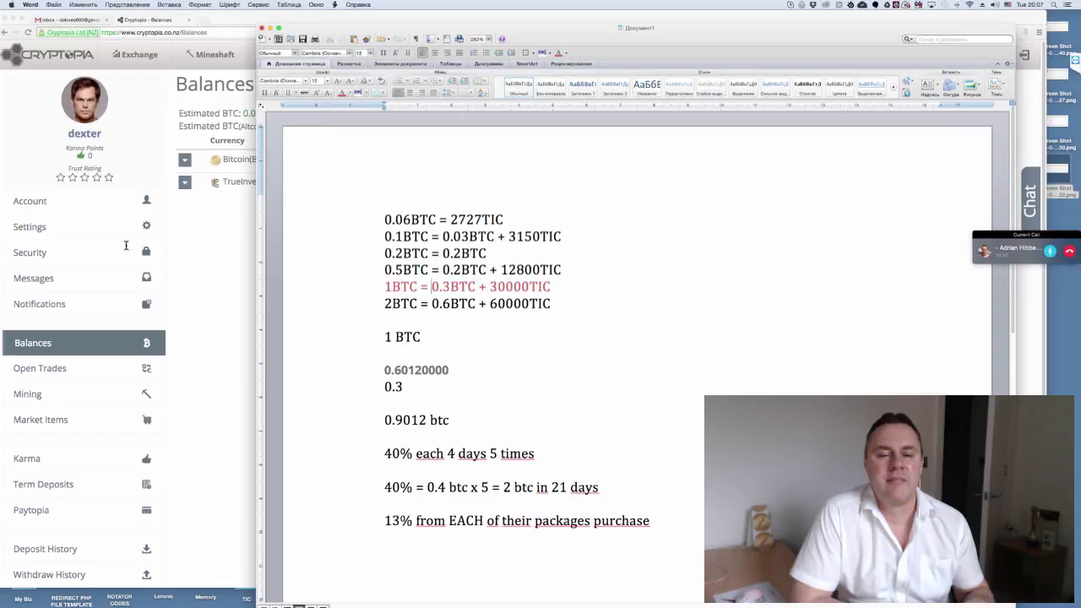
{"action": "key", "text": "shift+Right"}
{"action": "key", "text": "shift+Right"}
{"action": "key", "text": "shift+Right"}
{"action": "key", "text": "shift+Right"}
{"action": "key", "text": "shift+Right"}
{"action": "key", "text": "shift+Right"}
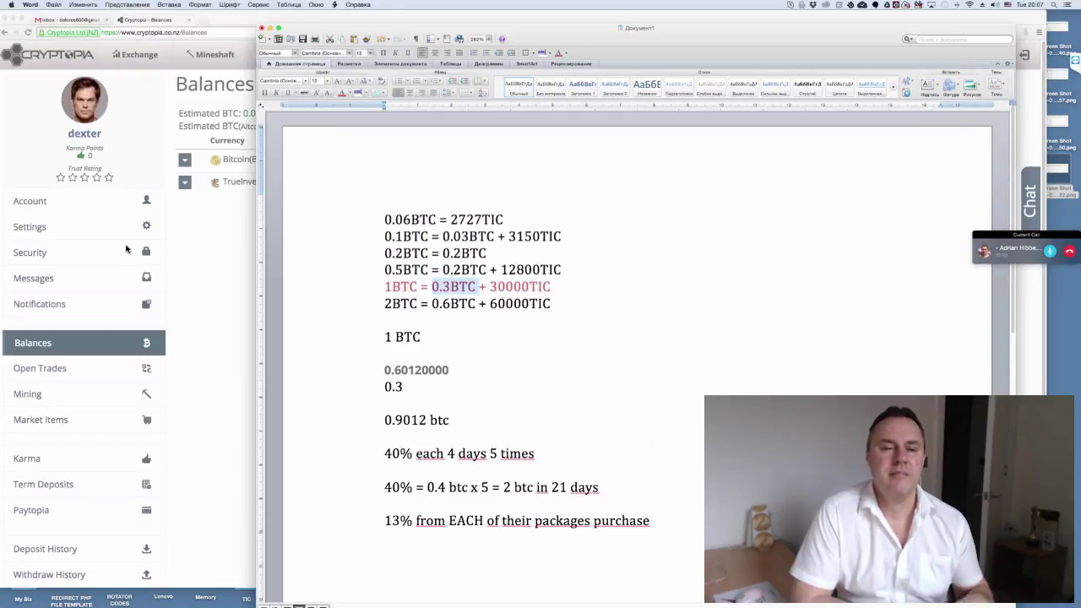
- Highlight the 30000TIC amount in the red line, checking it against the Cryptopia balances
{"action": "left_click", "coordinate": [126, 248]}
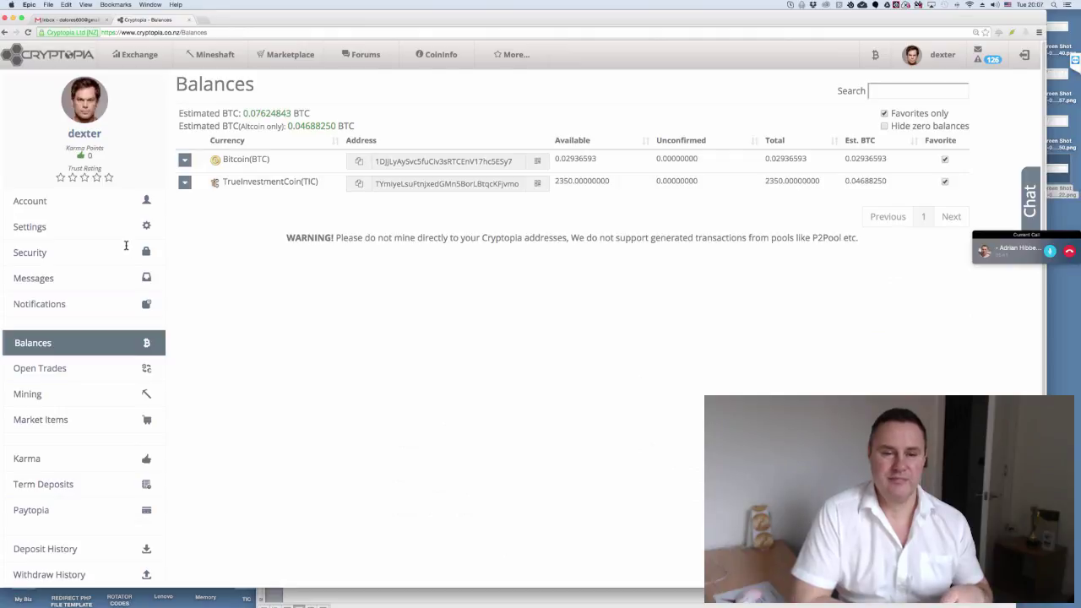
{"action": "key", "text": "super+Tab"}
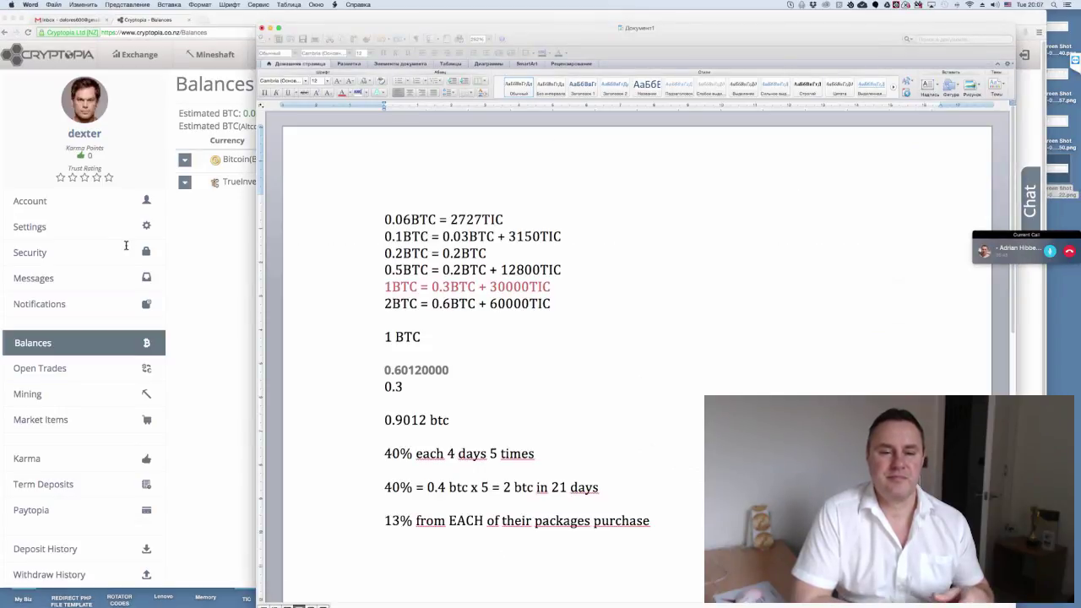
{"action": "key", "text": "Right"}
{"action": "key", "text": "Right"}
{"action": "key", "text": "Right"}
{"action": "key", "text": "Right"}
{"action": "key", "text": "shift+Right"}
{"action": "key", "text": "shift+Right"}
{"action": "key", "text": "shift+Right"}
{"action": "key", "text": "shift+Right"}
{"action": "key", "text": "shift+Right"}
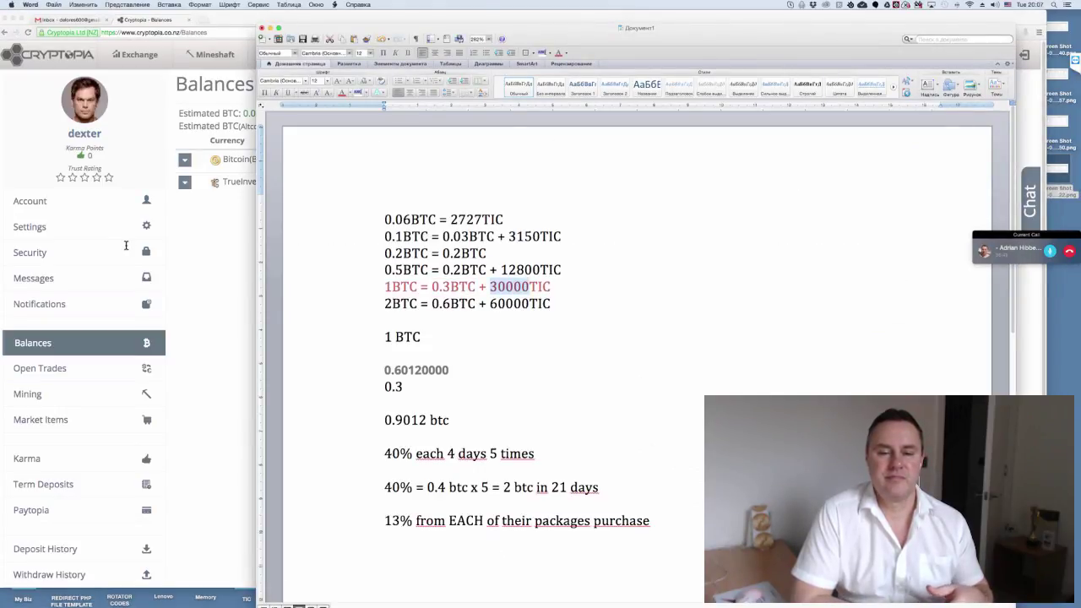
{"action": "key", "text": "super+Tab"}
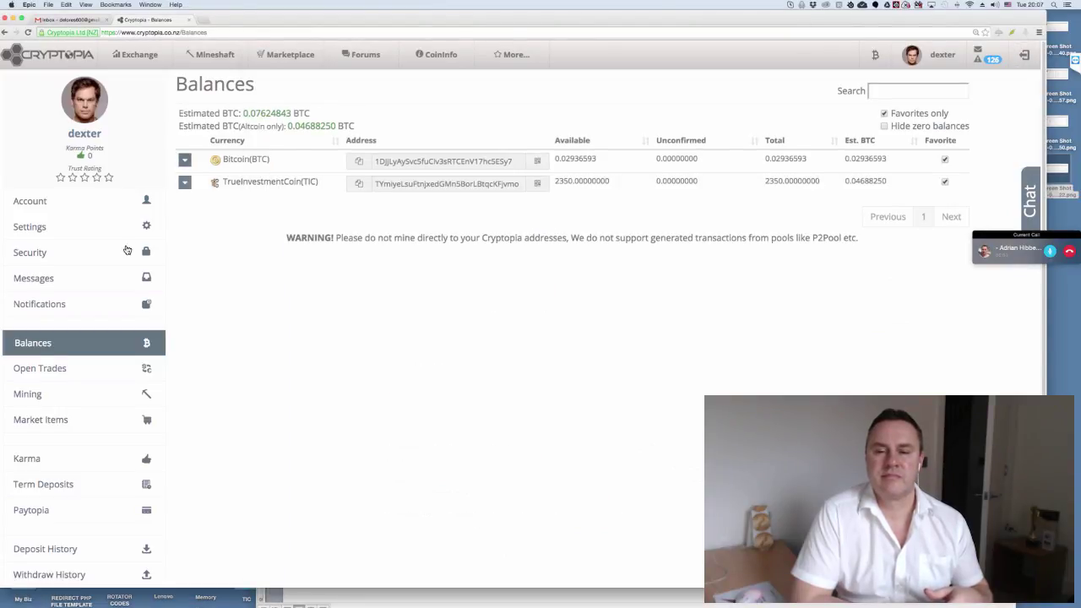
- Expand the Bitcoin balance's actions and enter TIC as the BTC transfer recipient
{"action": "left_click", "coordinate": [184, 160]}
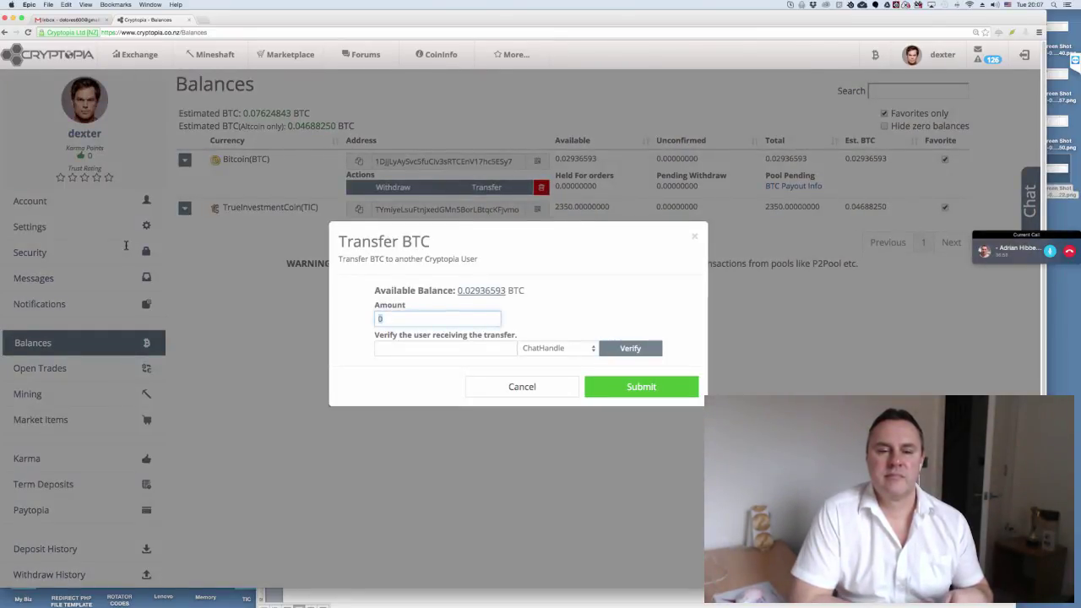
{"action": "key", "text": "Tab"}
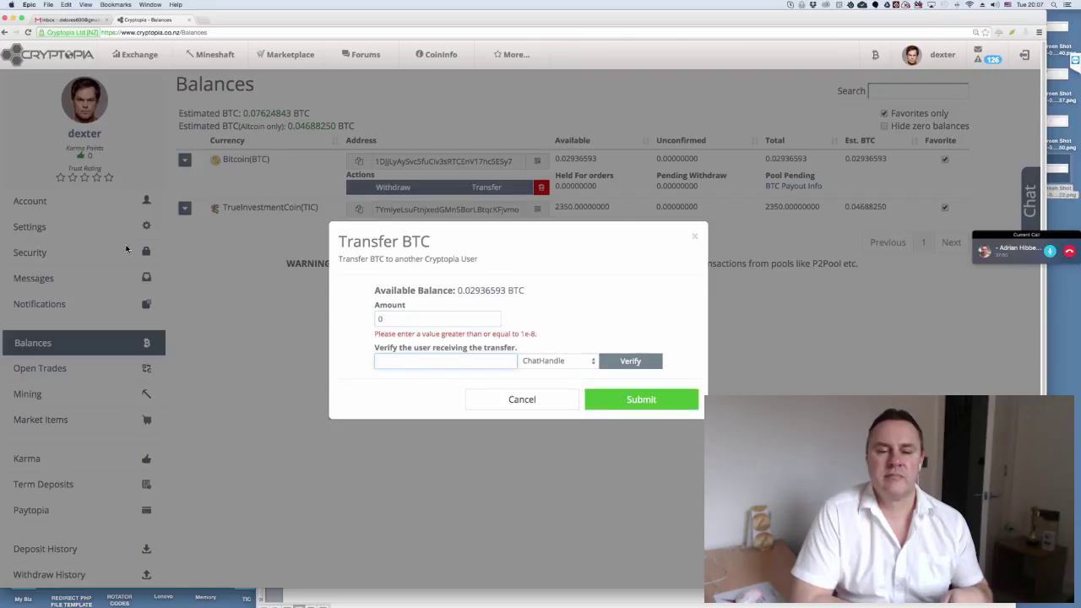
{"action": "type", "text": "TIC"}
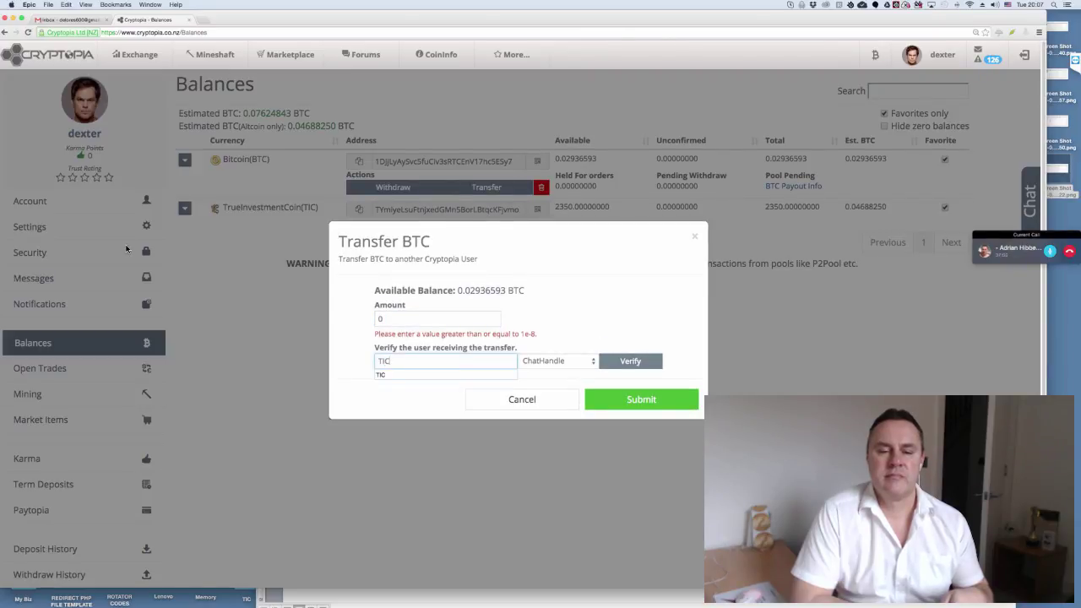
{"action": "left_click", "coordinate": [126, 246]}
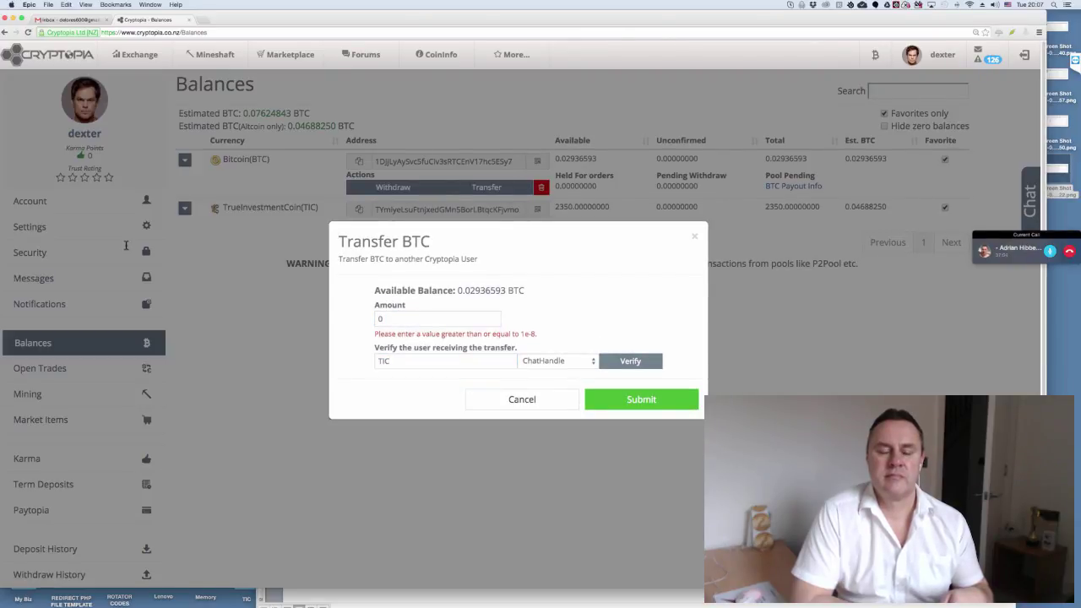
{"action": "key", "text": "Tab"}
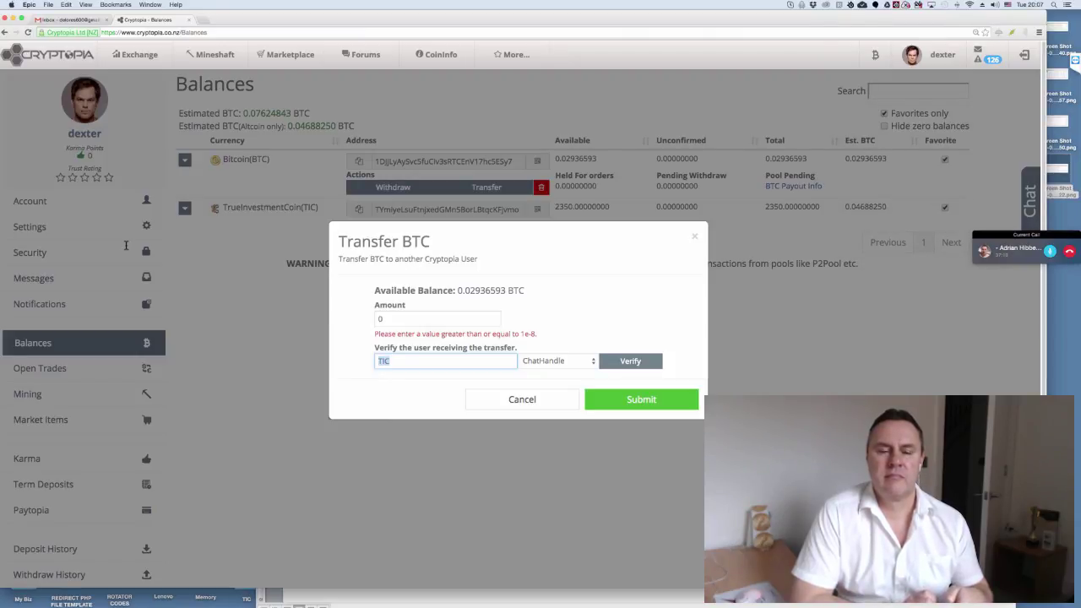
- Browse the saved TIC recipient suggestions, then close the BTC transfer form without sending
{"action": "key", "text": "Down"}
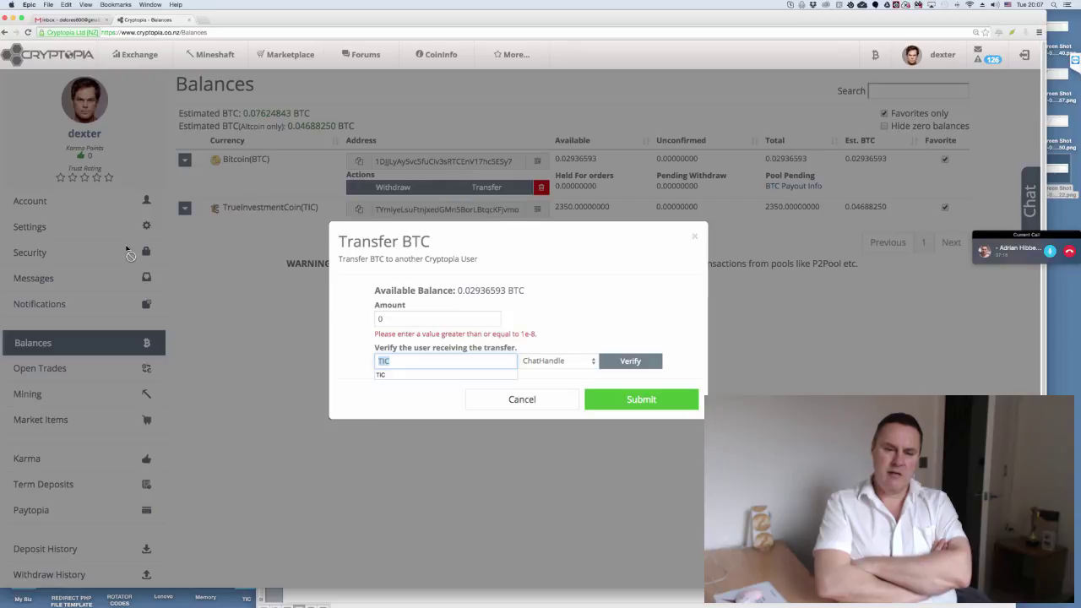
{"action": "key", "text": "Down"}
{"action": "key", "text": "Up"}
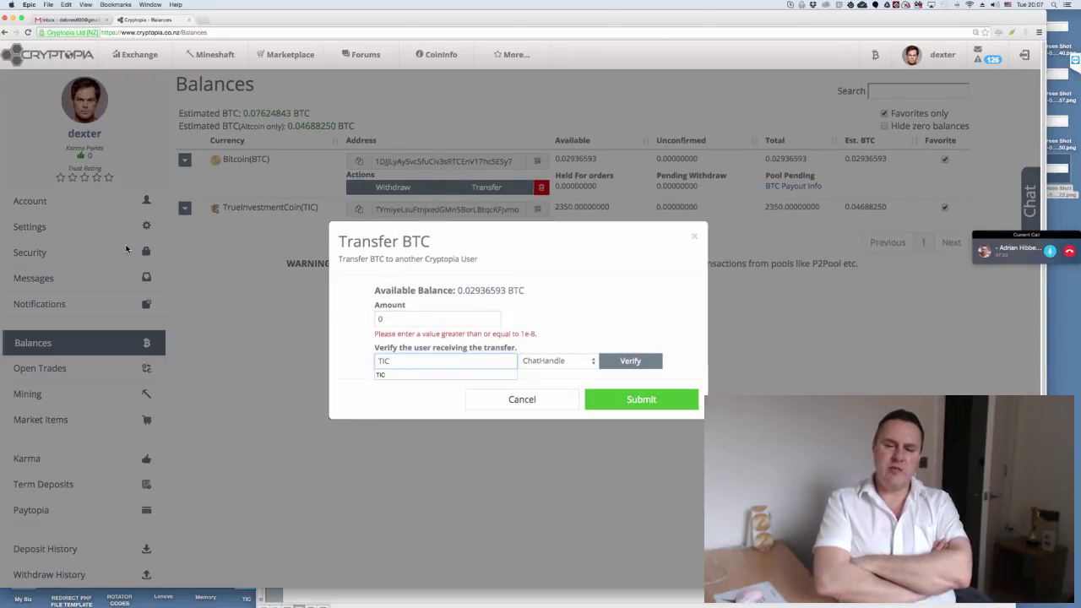
{"action": "left_click", "coordinate": [126, 248]}
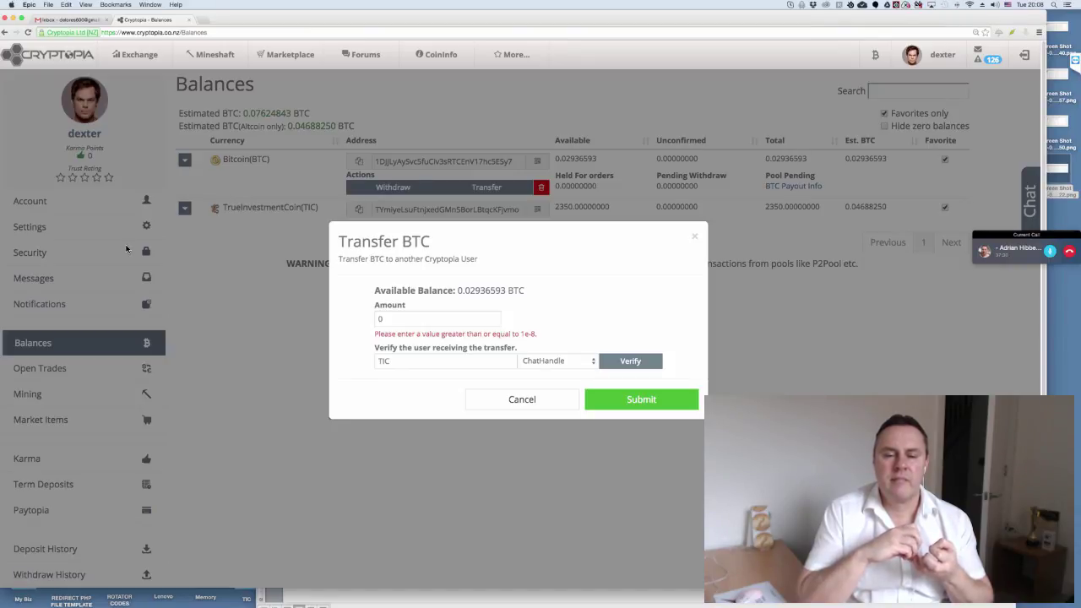
{"action": "left_click", "coordinate": [125, 250]}
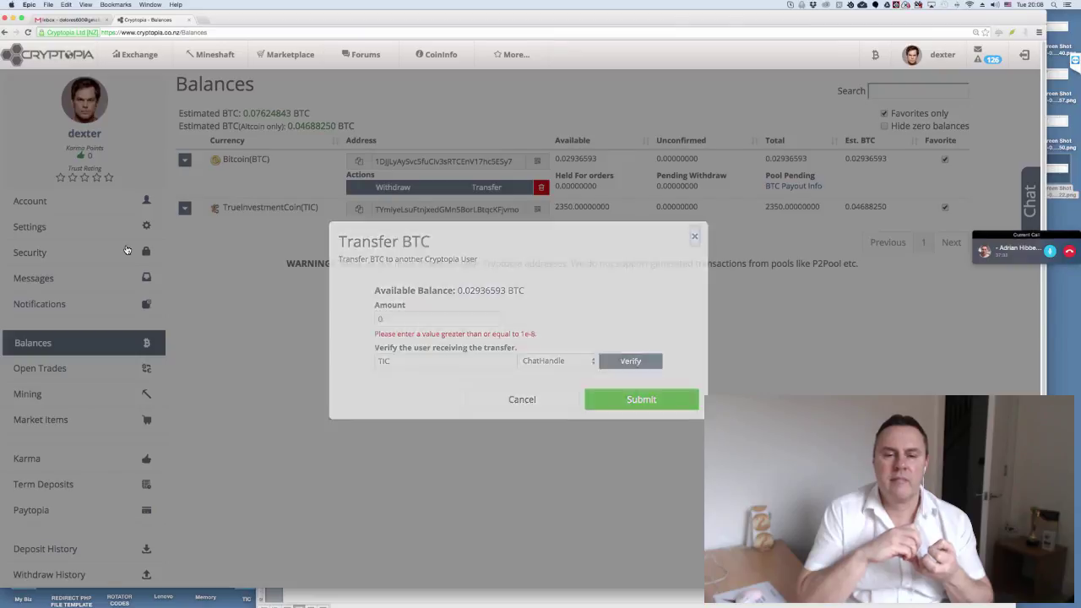
{"action": "scroll", "coordinate": [126, 250], "scroll_direction": "down", "scroll_amount": 3}
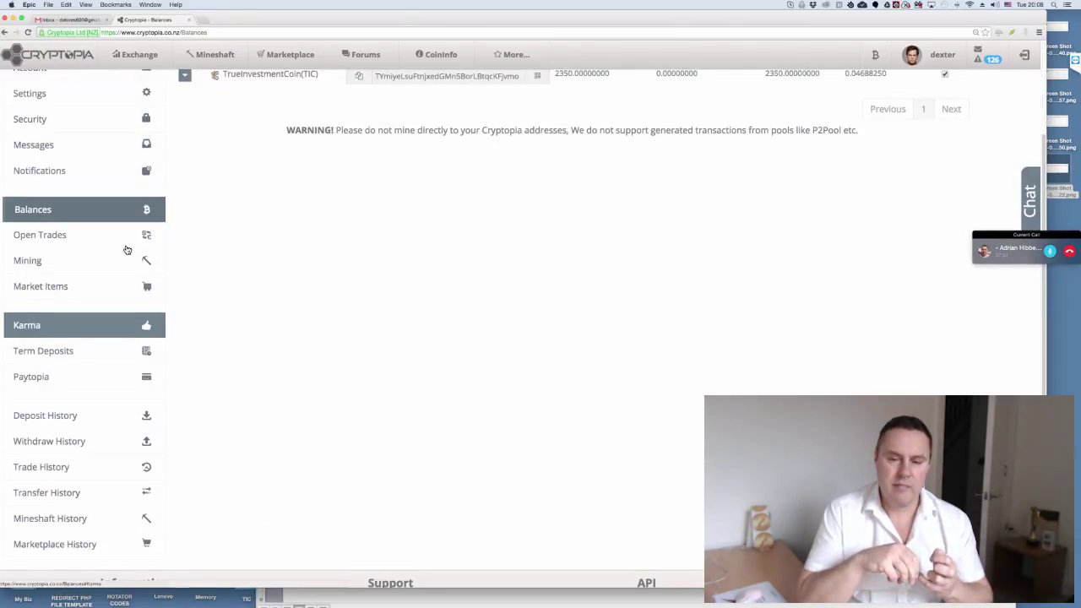
- Open Transfer History listing BTC and TIC transfers 16–30 of 69, then bring up Skype's TIC chat
{"action": "key", "text": "Tab"}
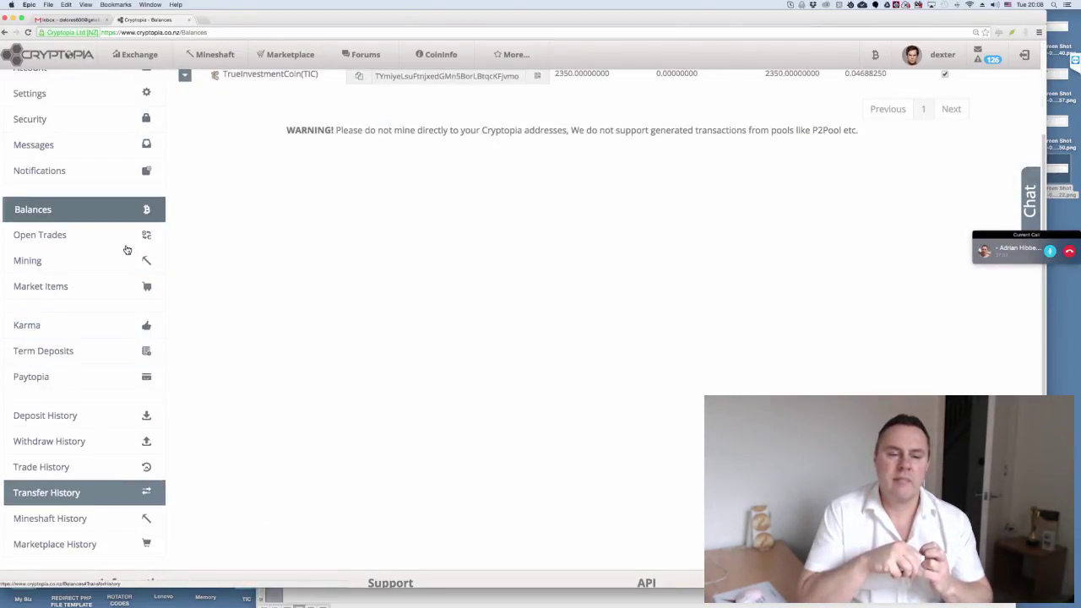
{"action": "key", "text": "Return"}
{"action": "scroll", "coordinate": [126, 248], "scroll_direction": "up", "scroll_amount": 3}
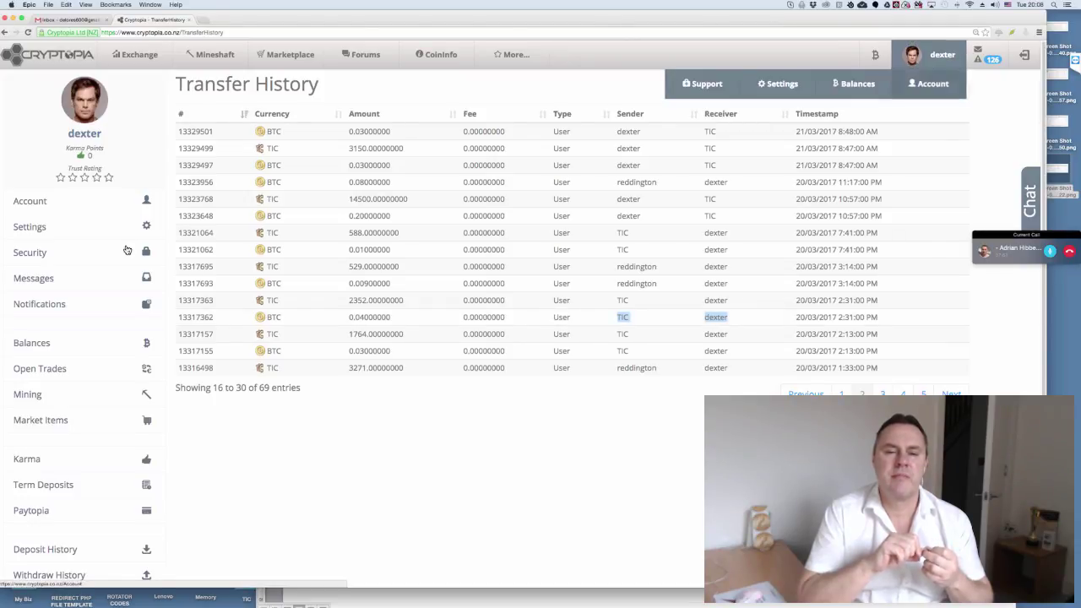
{"action": "left_click", "coordinate": [126, 244]}
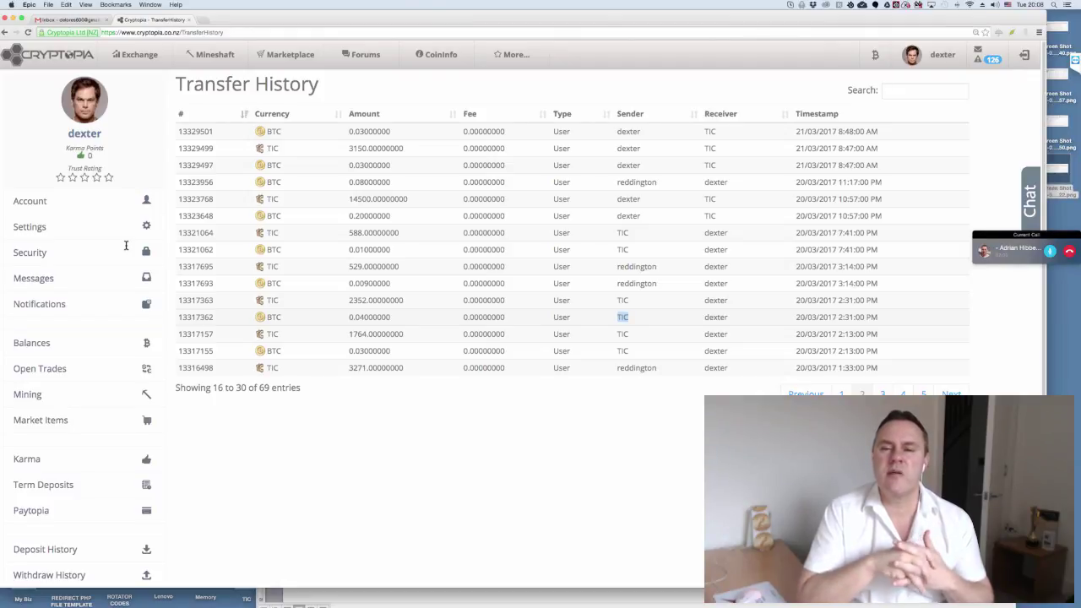
{"action": "left_click", "coordinate": [125, 249]}
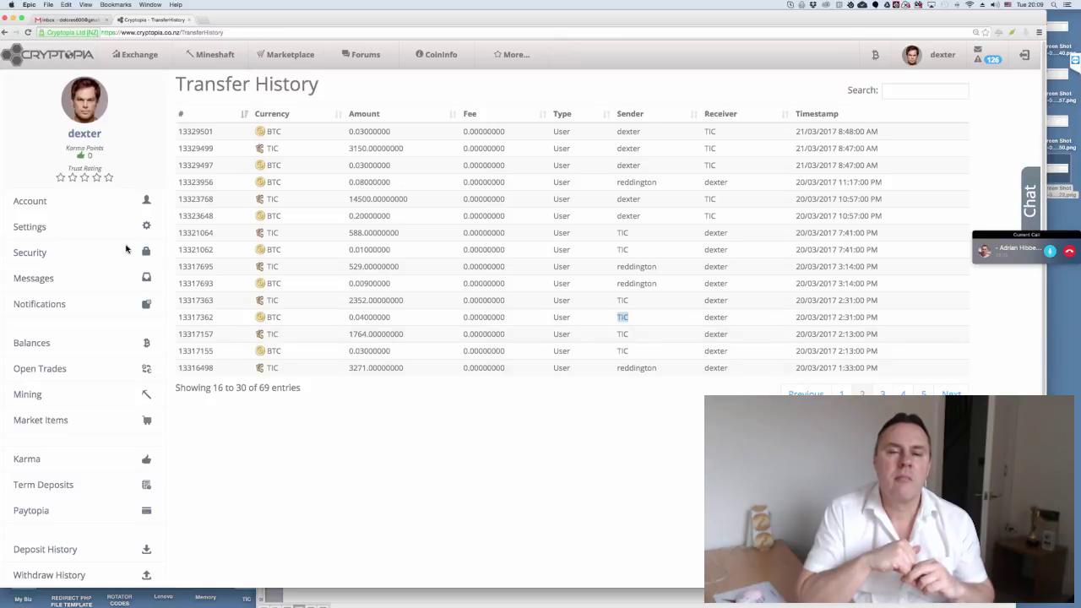
{"action": "left_click", "coordinate": [126, 249]}
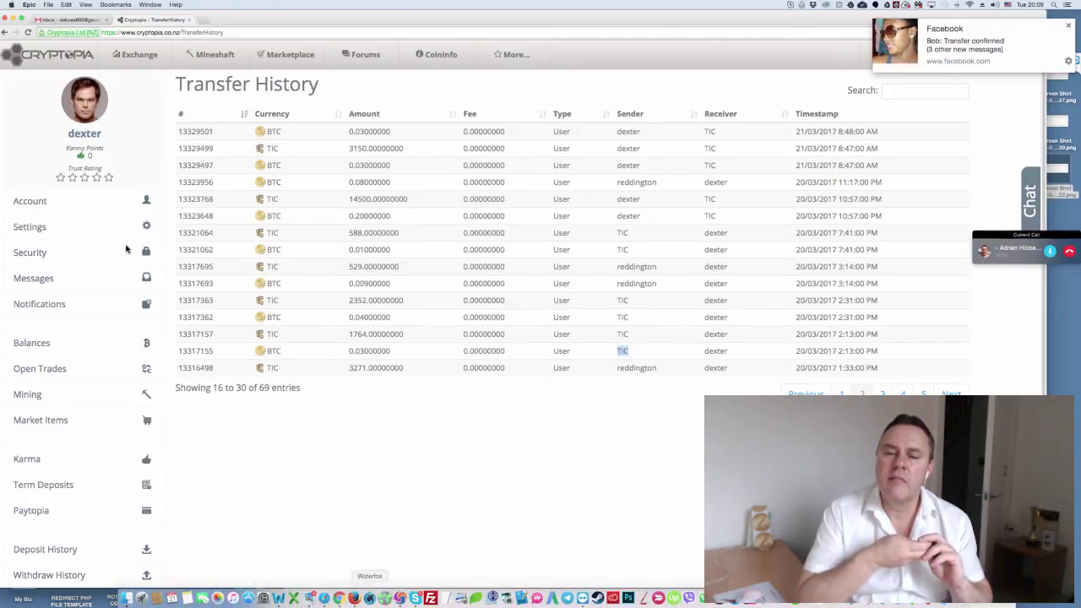
{"action": "left_click", "coordinate": [419, 598]}
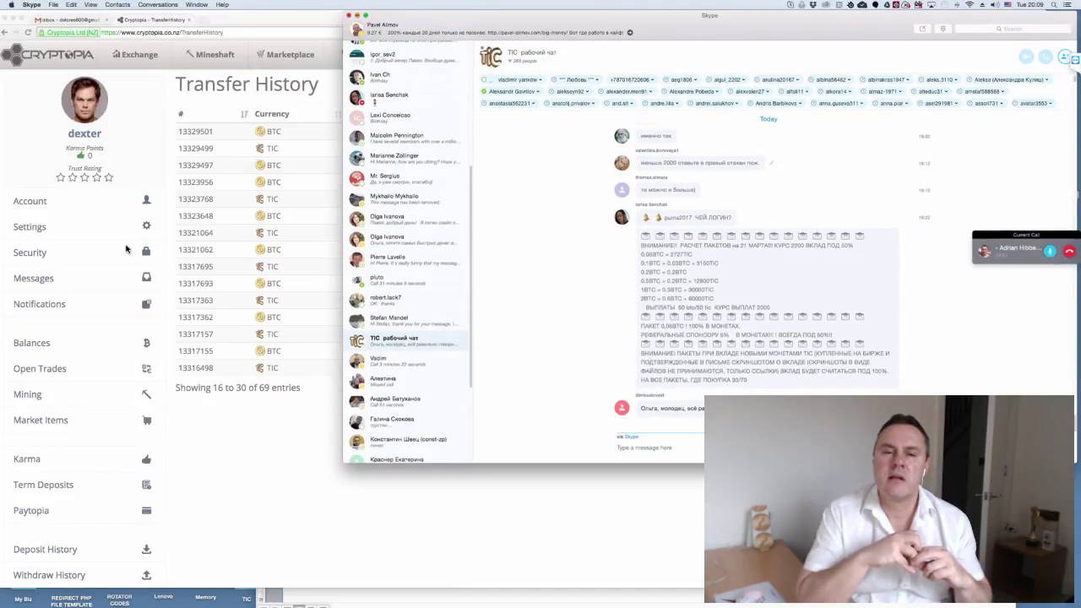
- Minimise the Skype TIC work chat window with Cmd+M
{"action": "key", "text": "super+m"}
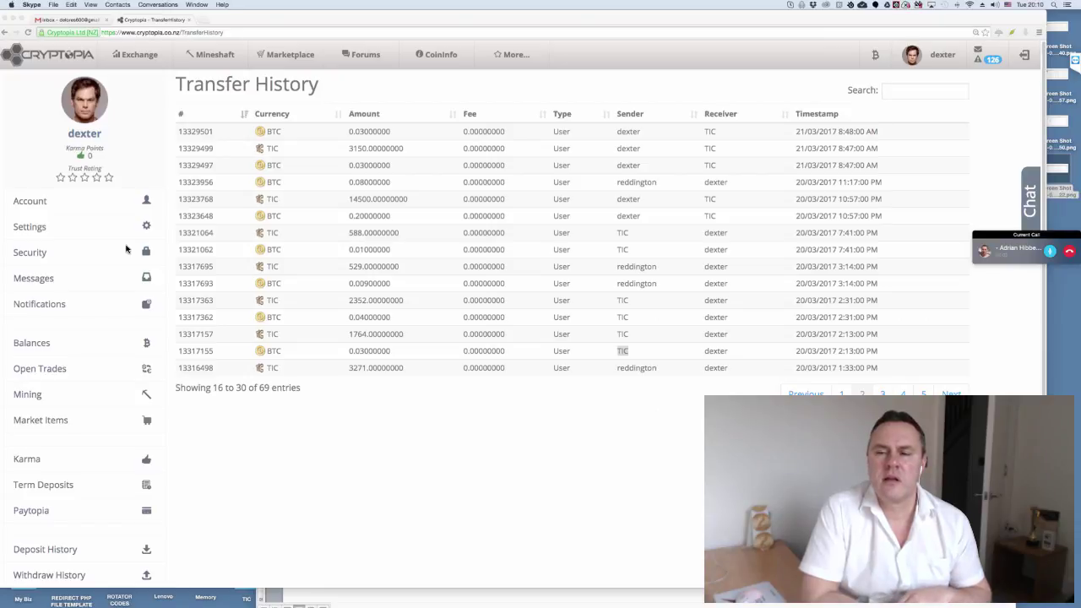
- Cycle through the TIC matches in the transfer history table, then switch to the Gmail tab
{"action": "key", "text": "super+Tab"}
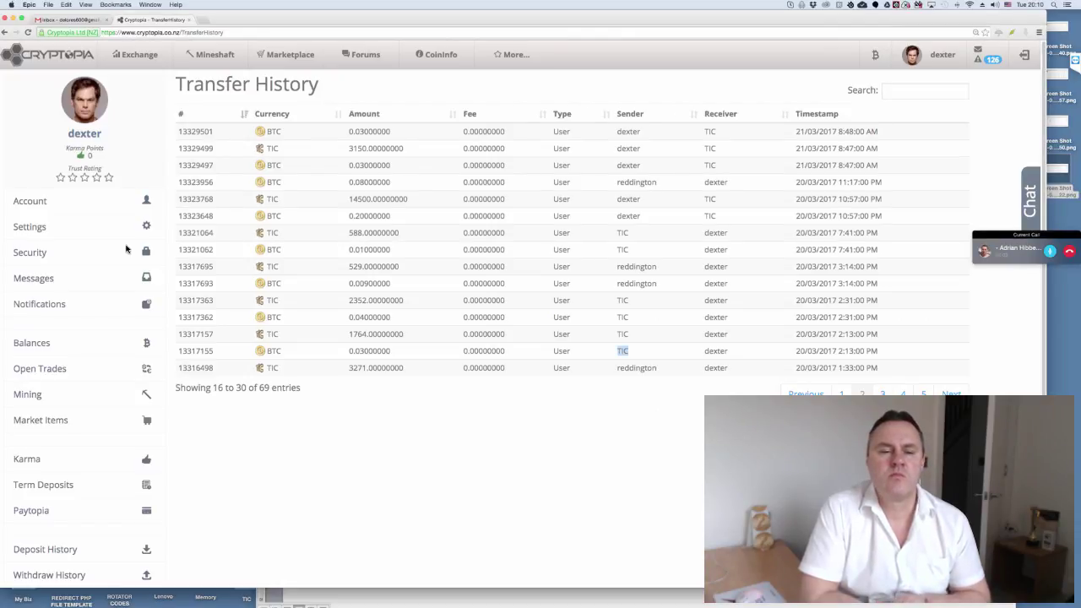
{"action": "key", "text": "super+shift+g"}
{"action": "key", "text": "super+shift+g"}
{"action": "key", "text": "super+shift+g"}
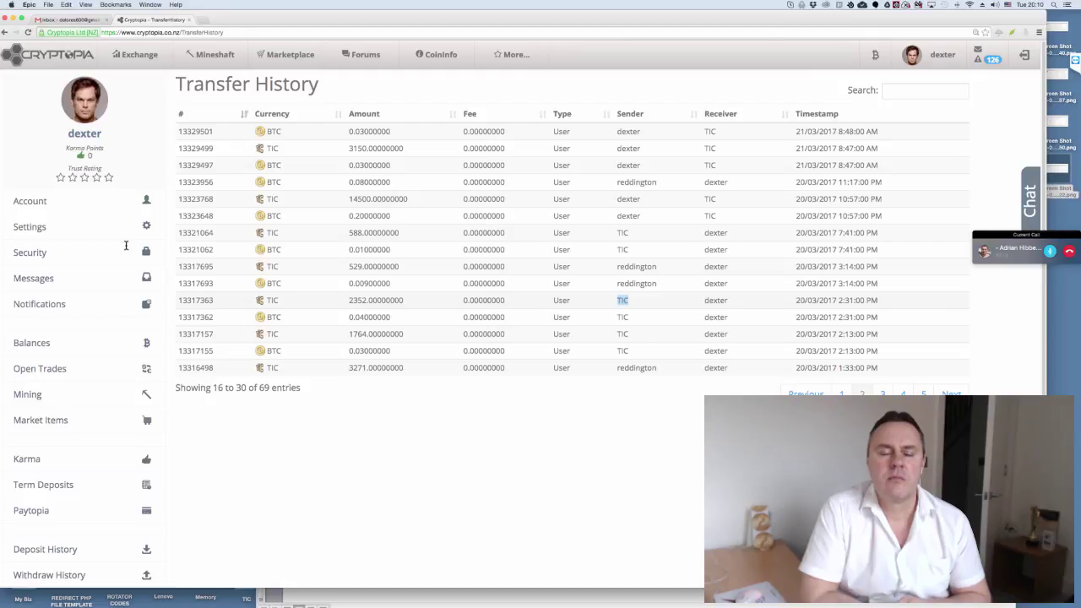
{"action": "key", "text": "super+g"}
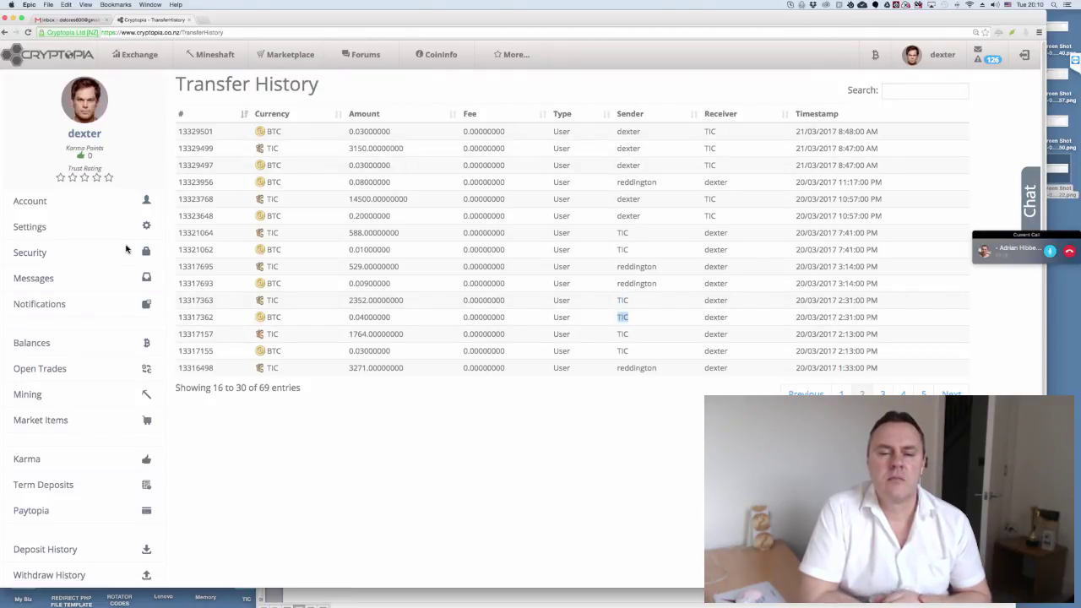
{"action": "key", "text": "super+1"}
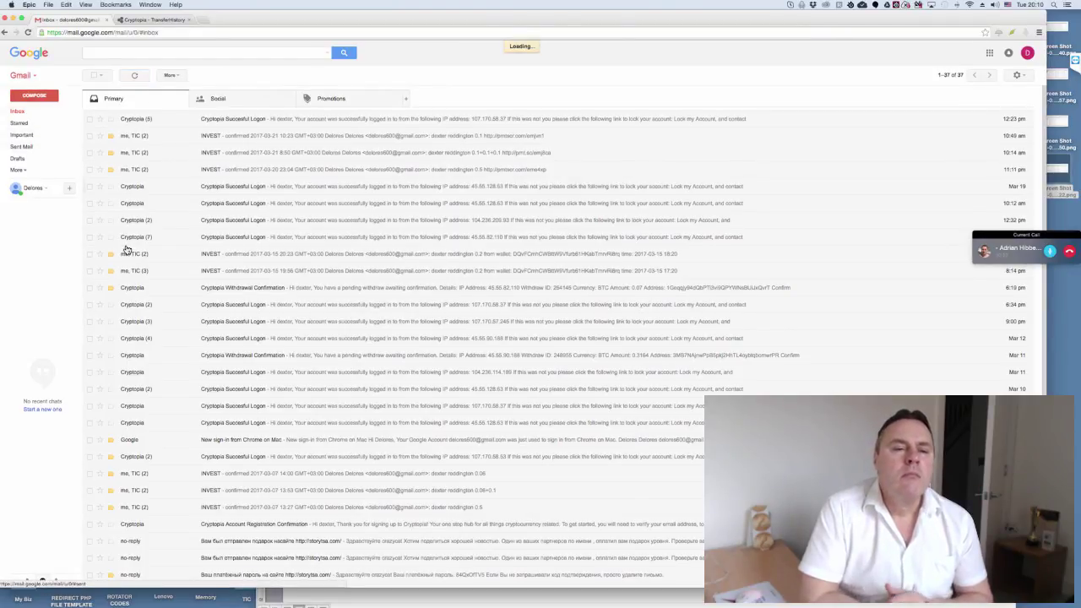
- Open the sent INVEST 0.1 message, zoom in two steps, then return to the Gmail inbox
{"action": "key", "text": "Return"}
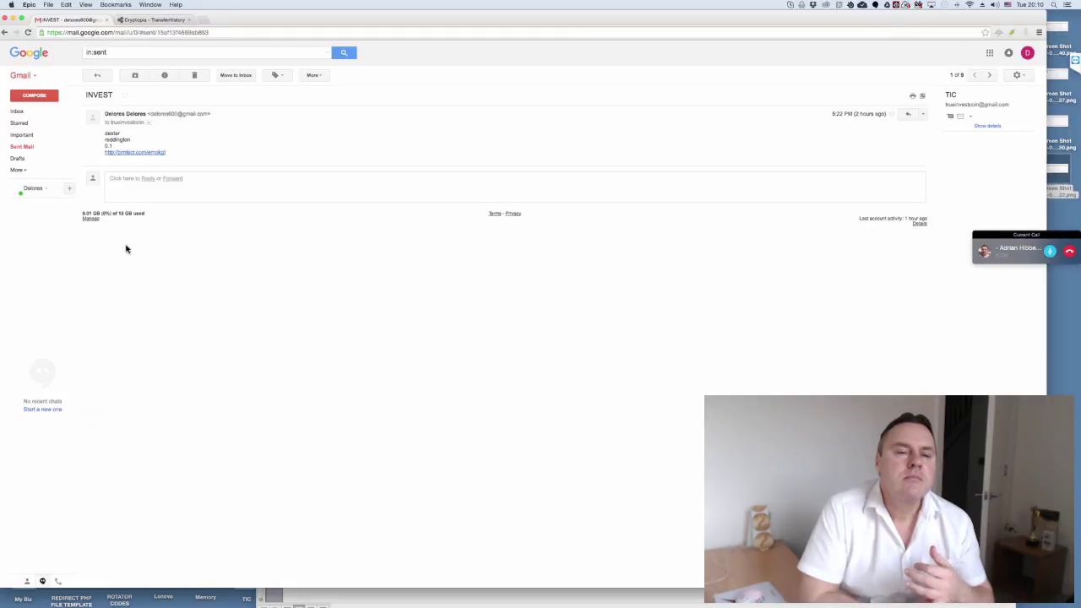
{"action": "key", "text": "alt+f"}
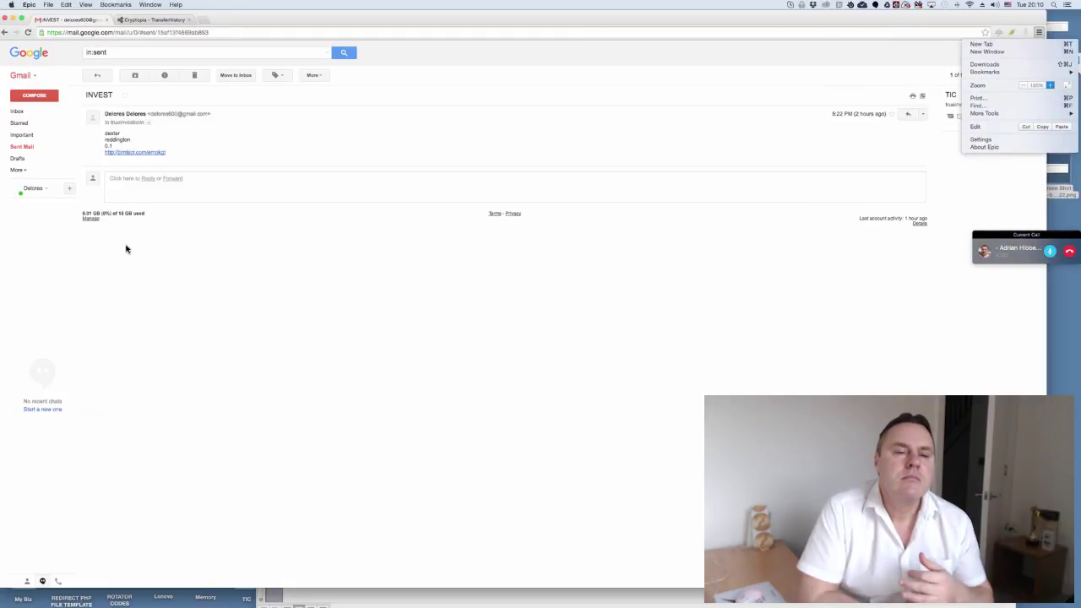
{"action": "key", "text": "super+equal"}
{"action": "key", "text": "super+equal"}
{"action": "key", "text": "super+equal"}
{"action": "key", "text": "super+equal"}
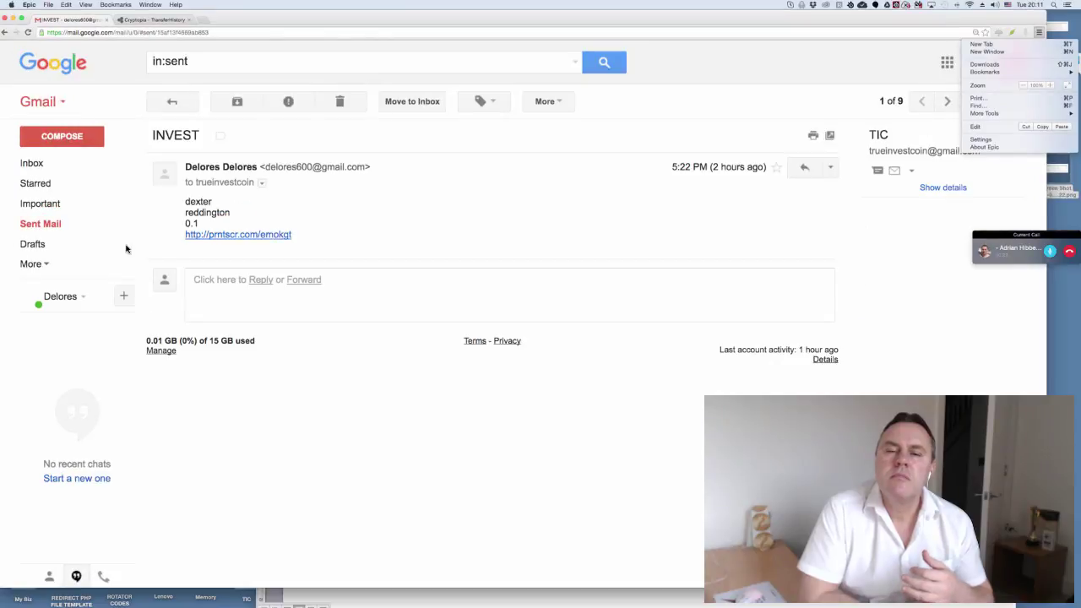
{"action": "key", "text": "super+equal"}
{"action": "key", "text": "super+equal"}
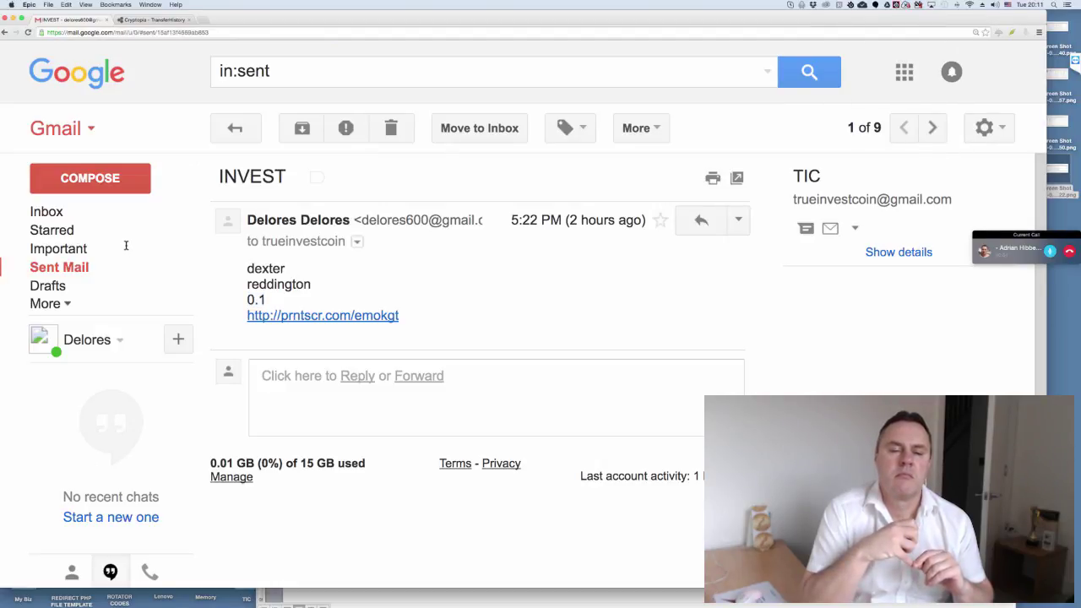
{"action": "key", "text": "g"}
{"action": "key", "text": "i"}
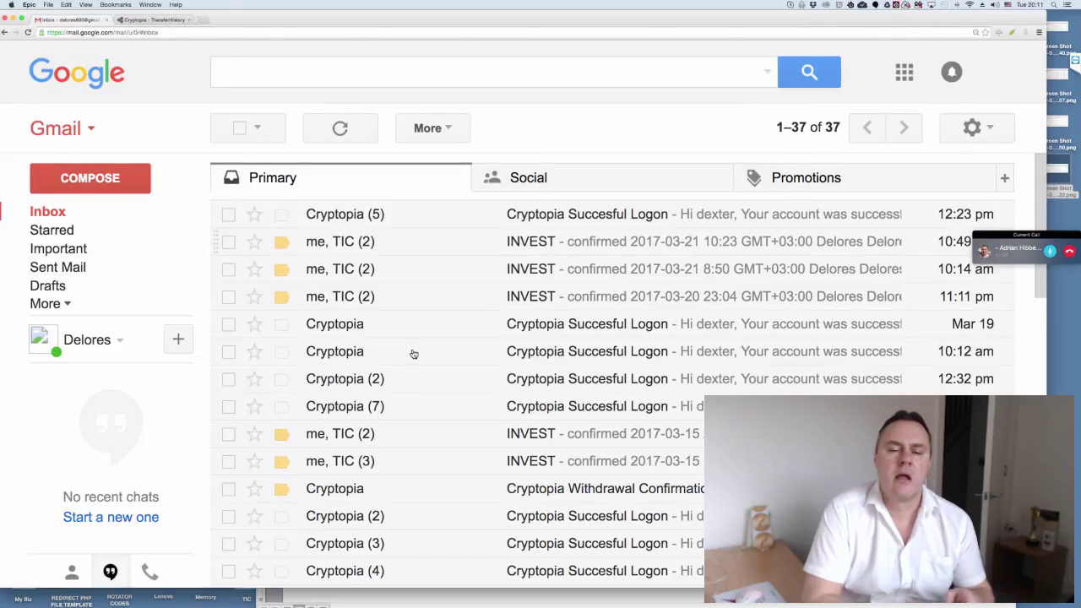
- Open the INVEST thread and highlight the word 'confirmed' in TIC's reply
{"action": "key", "text": "Return"}
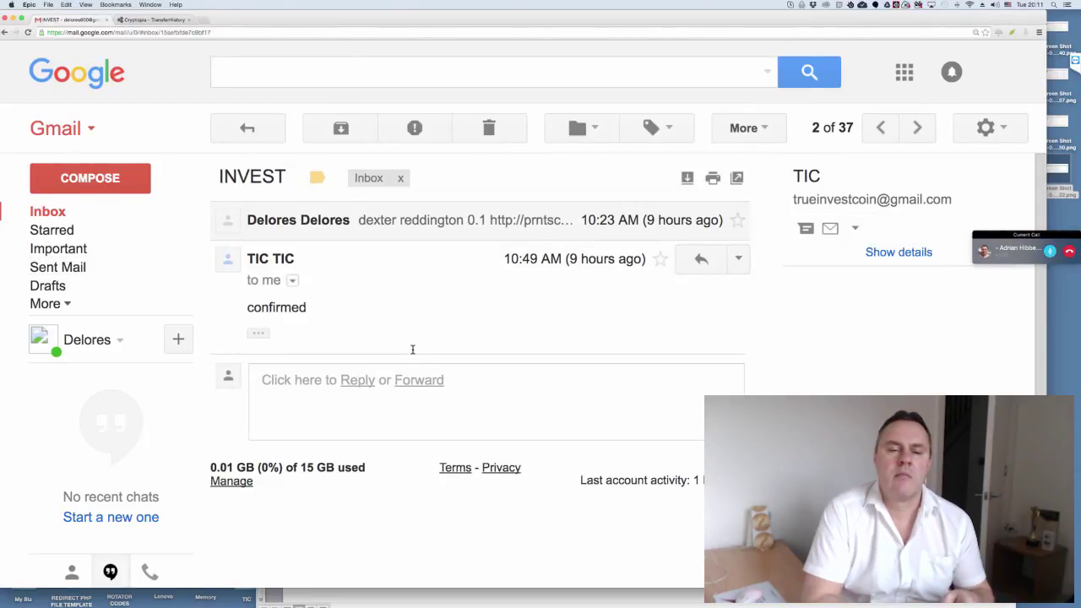
{"action": "double_click", "coordinate": [412, 349]}
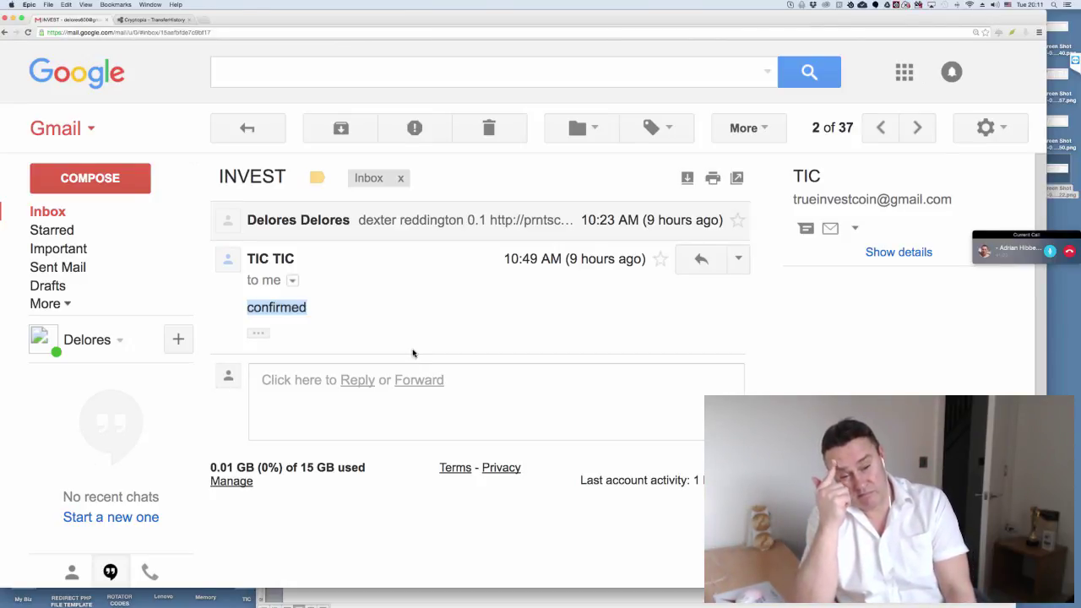
{"action": "left_click", "coordinate": [413, 349]}
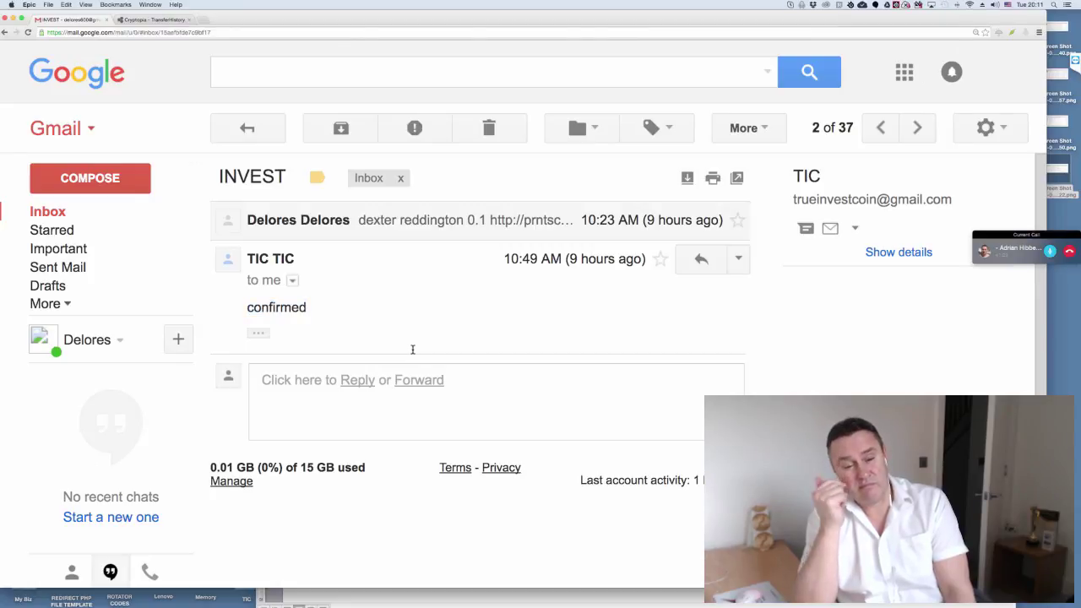
{"action": "triple_click", "coordinate": [413, 349]}
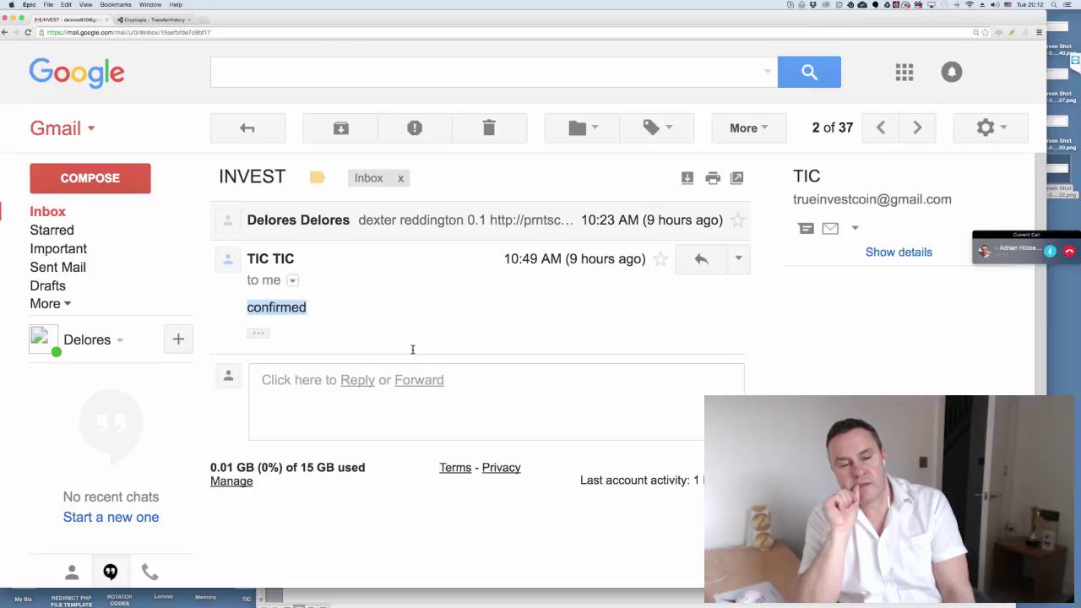
{"action": "left_click", "coordinate": [412, 349]}
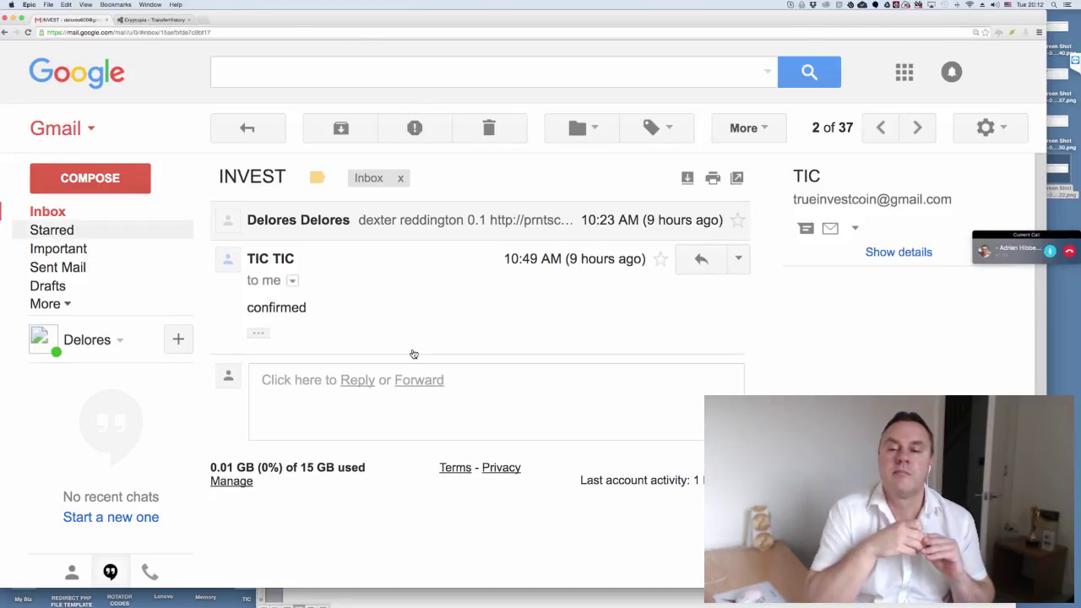
- Open the top sent INVEST message, then bring the Word payout notes forward
{"action": "key", "text": "Return"}
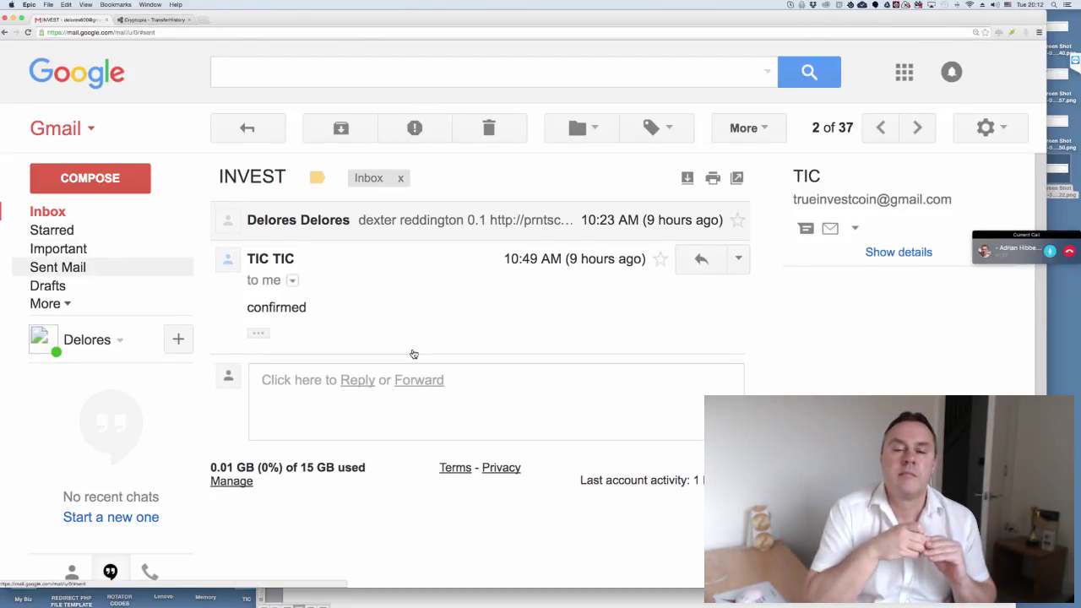
{"action": "key", "text": "Return"}
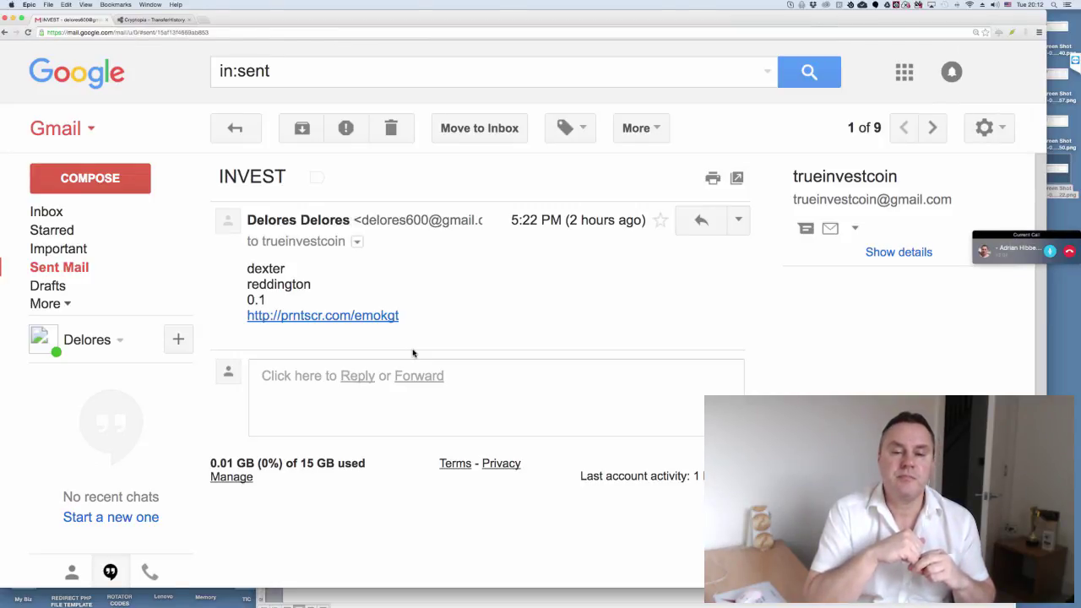
{"action": "key", "text": "super+Tab"}
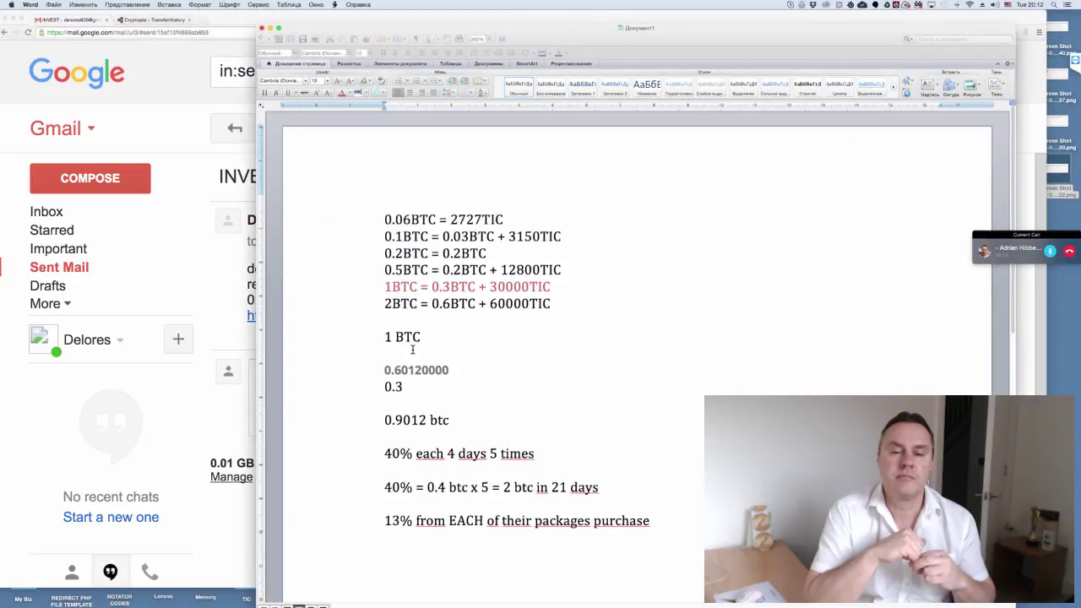
- Review the package table from 0.06BTC = 2727TIC to 2BTC, then switch to Skype
{"action": "scroll", "coordinate": [412, 348], "scroll_direction": "down", "scroll_amount": 3}
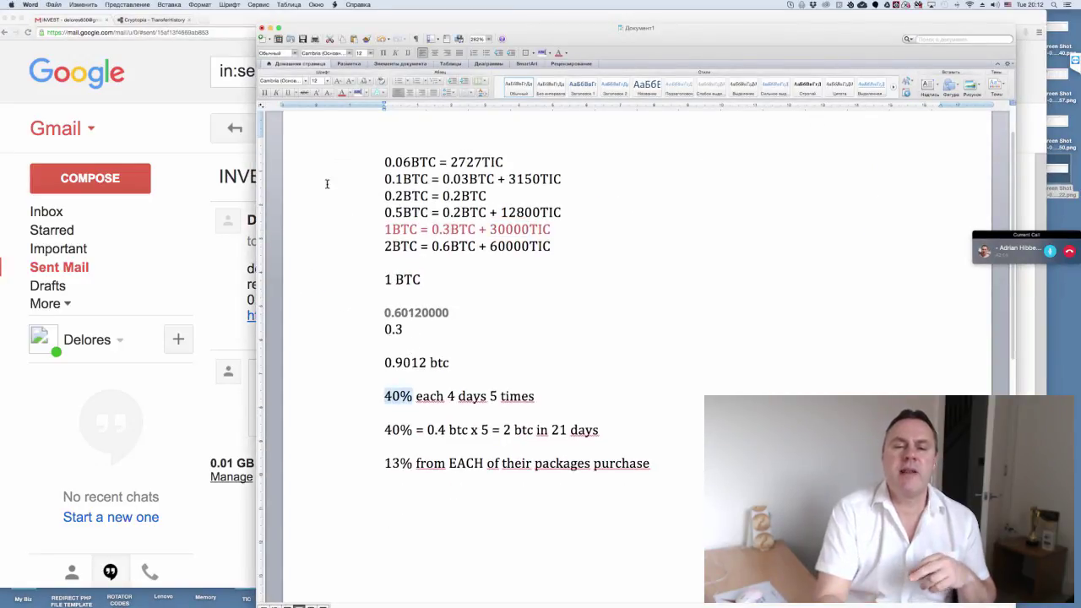
{"action": "left_click", "coordinate": [390, 165]}
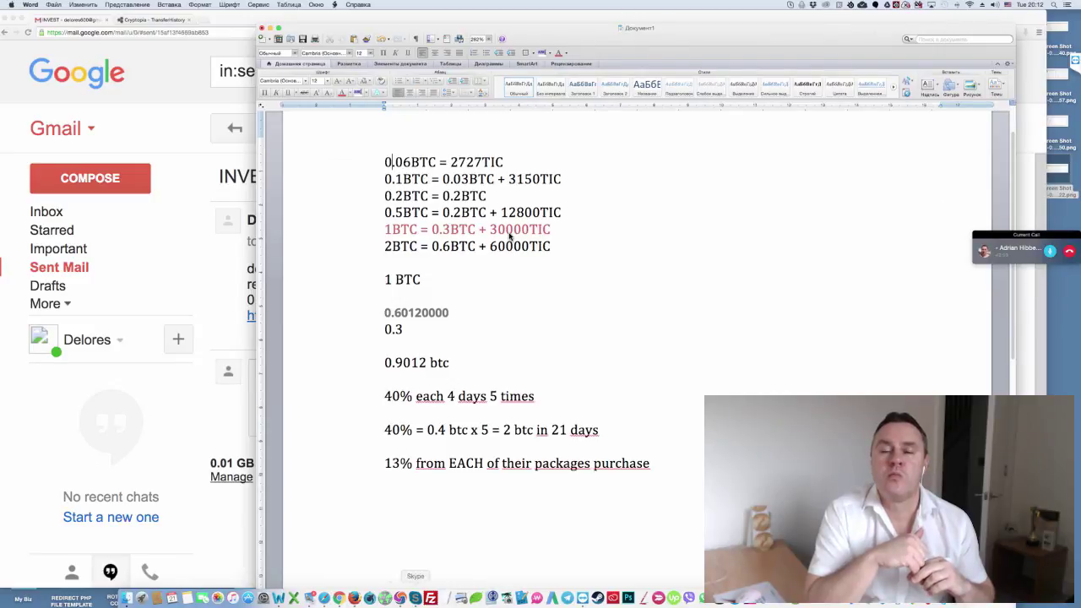
{"action": "left_click", "coordinate": [414, 598]}
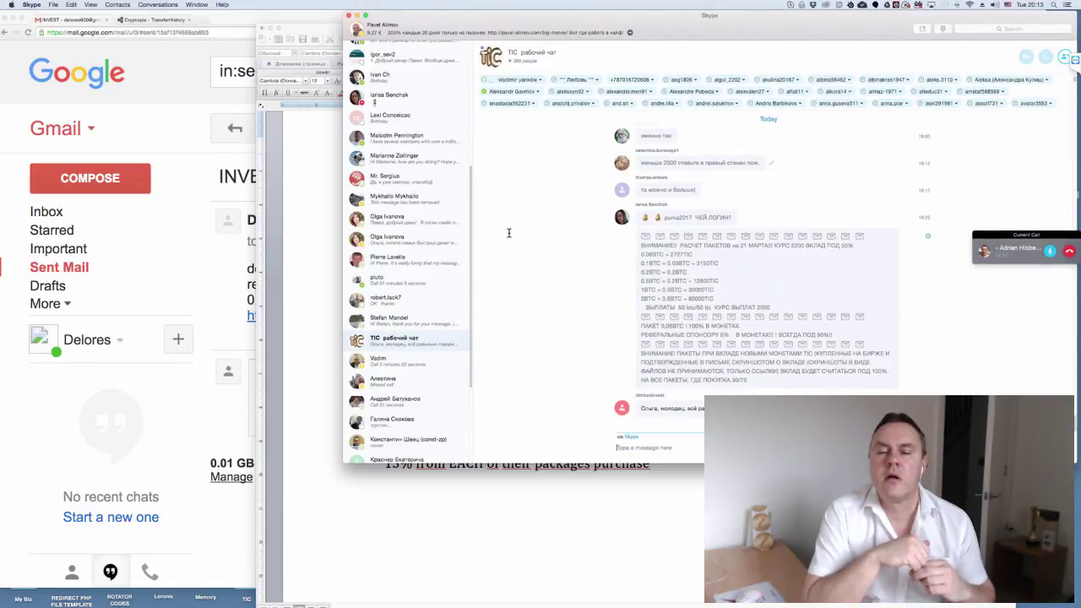
- Read the package payout announcement, minimize Skype, and return to the Word notes
{"action": "left_click_drag", "start_coordinate": [508, 233], "coordinate": [509, 236]}
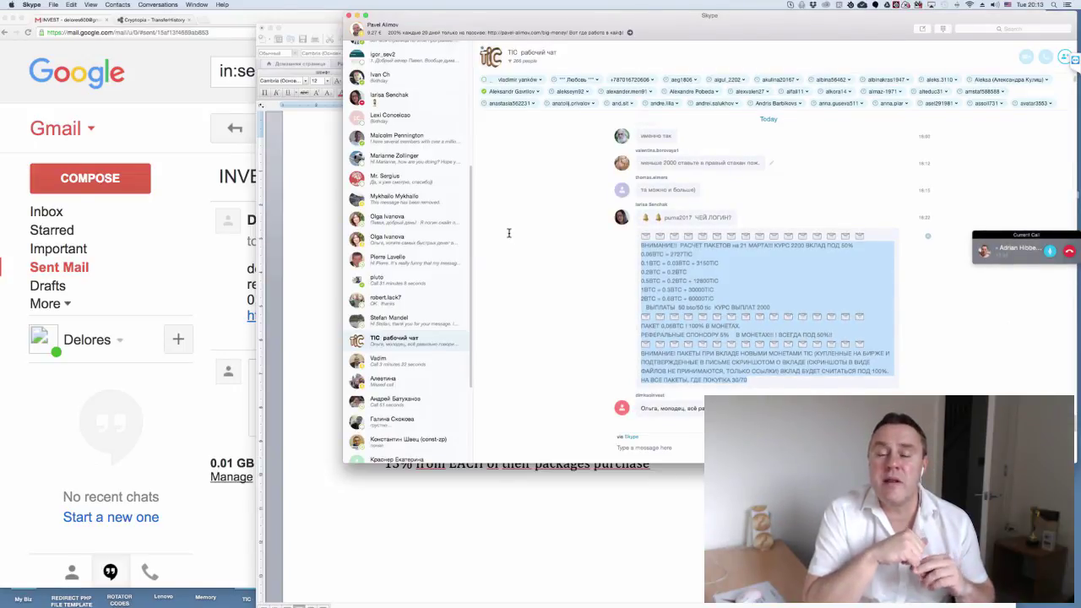
{"action": "left_click", "coordinate": [509, 236]}
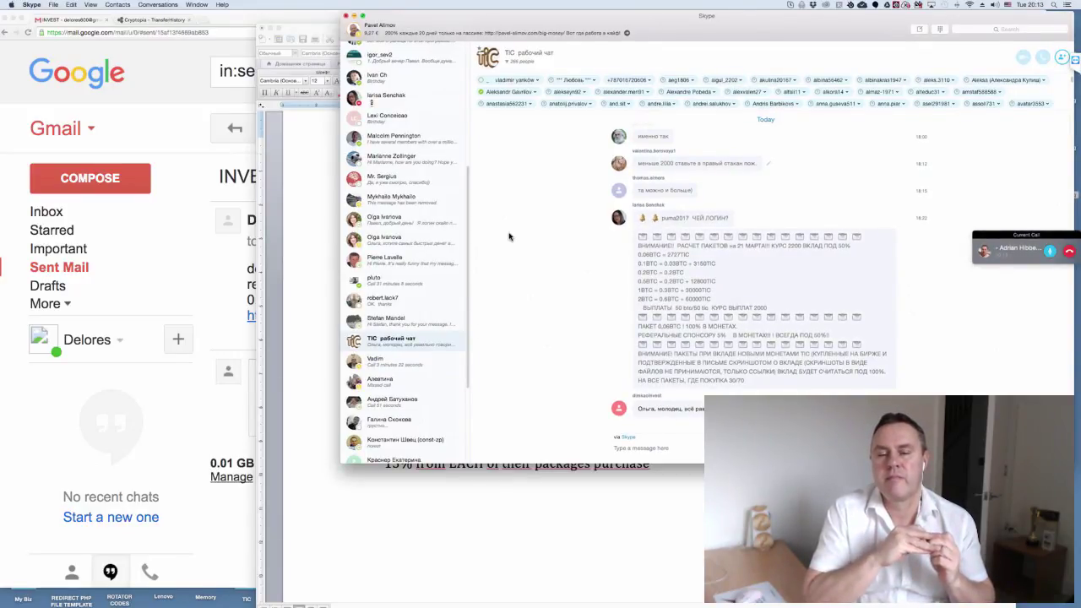
{"action": "key", "text": "super+m"}
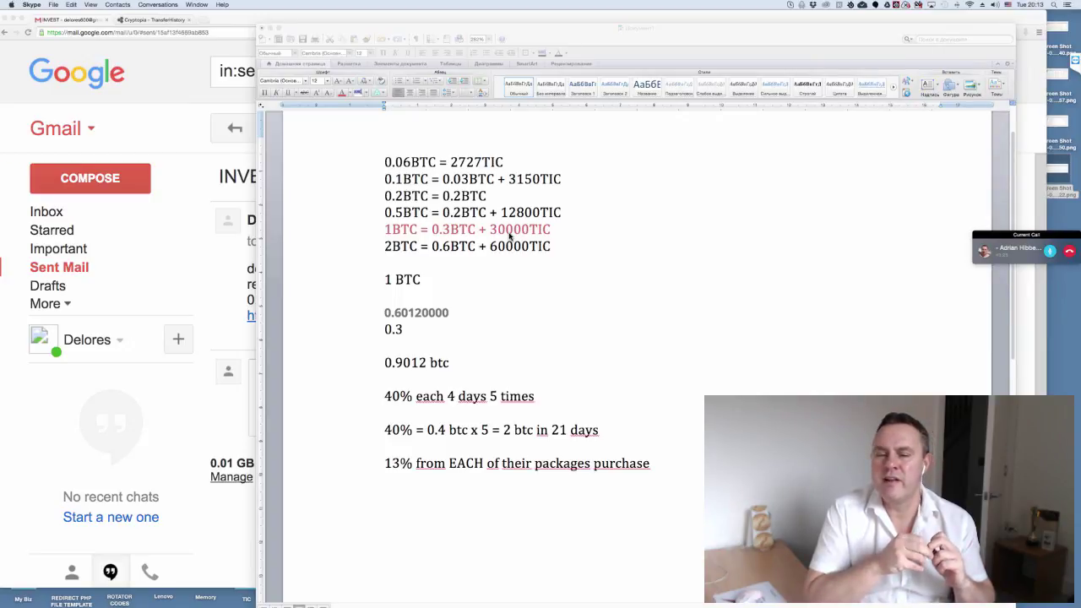
{"action": "left_click", "coordinate": [509, 235]}
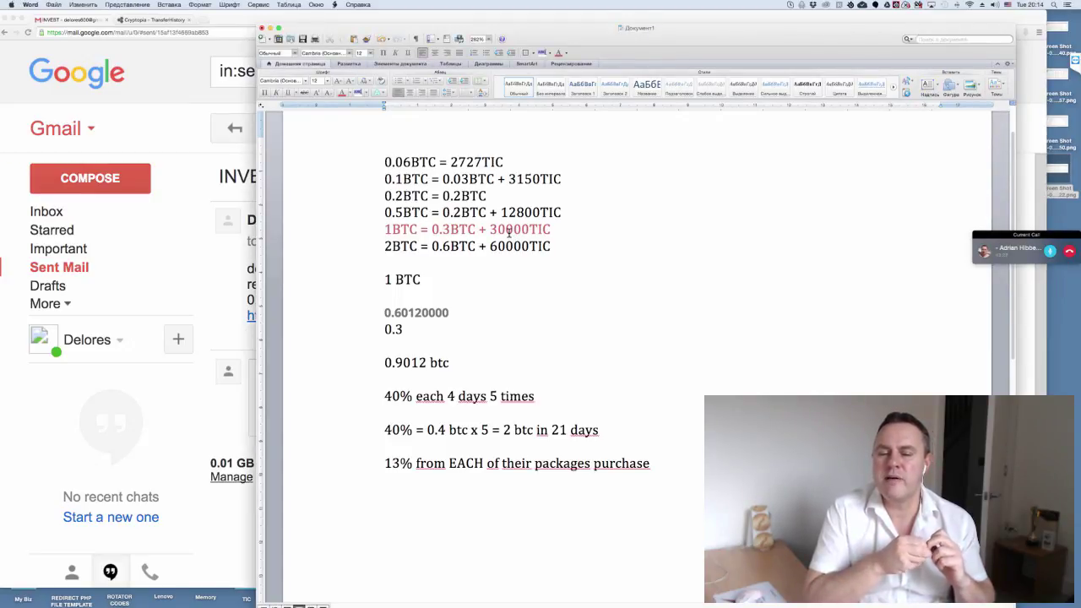